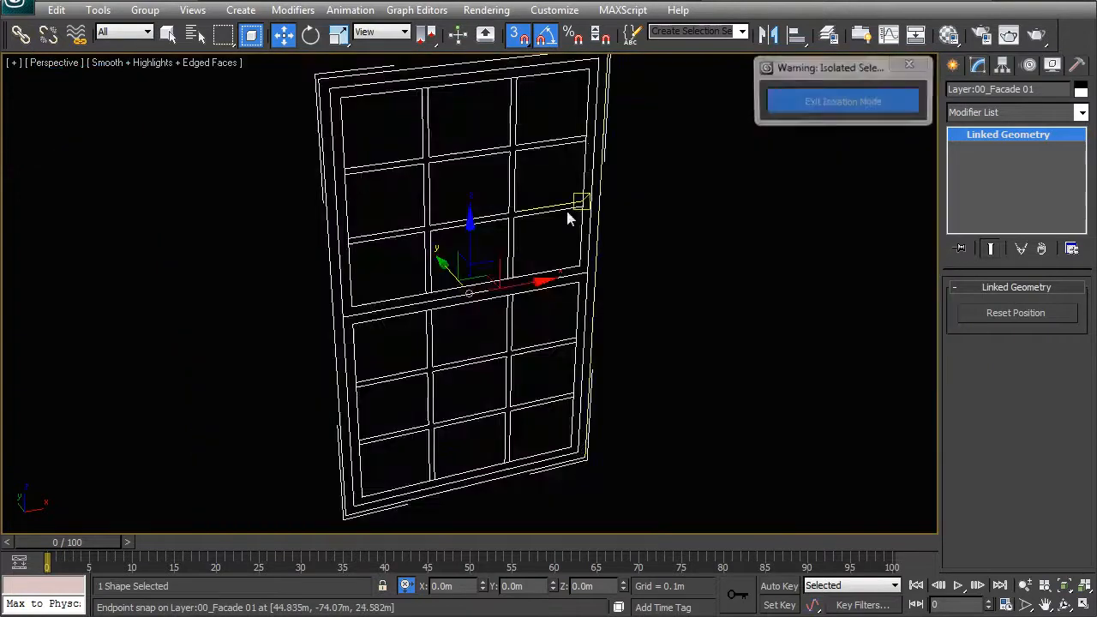
Step: Switch to the front view of the isolated window linework and create a layer named 03_Frames
middle_click_drag(636, 307, 659, 310, "alt")
key("f")
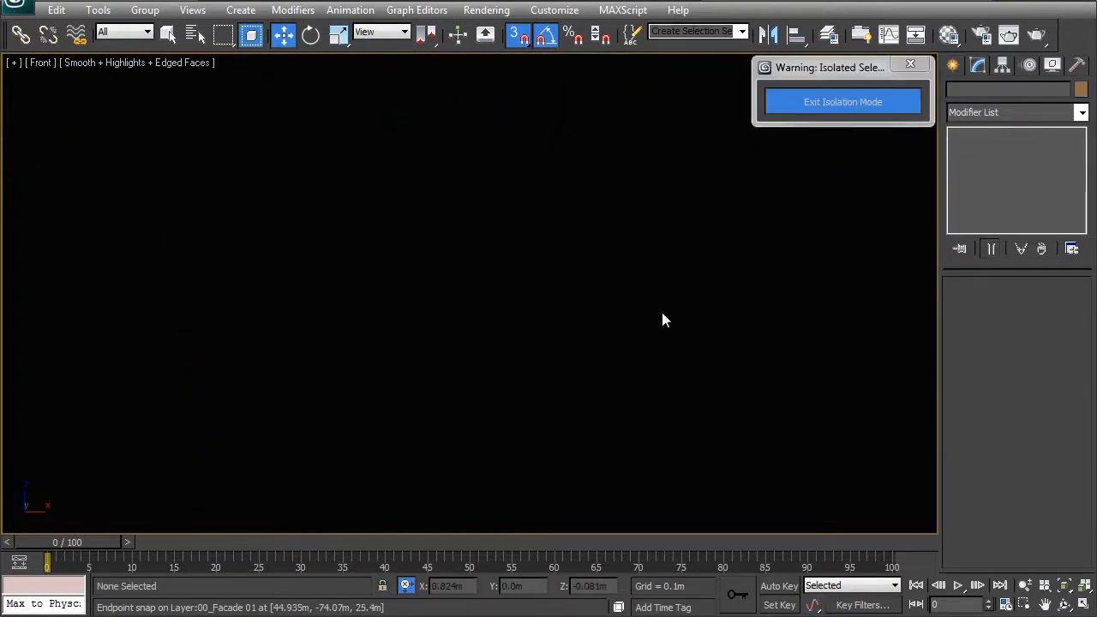
left_click(952, 65)
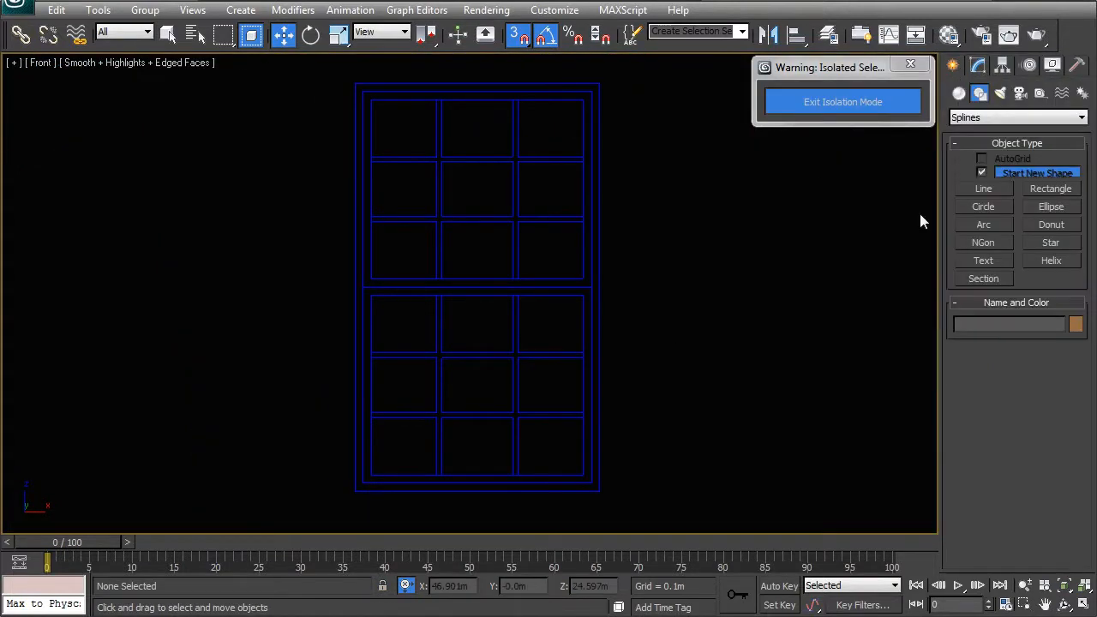
left_click(828, 34)
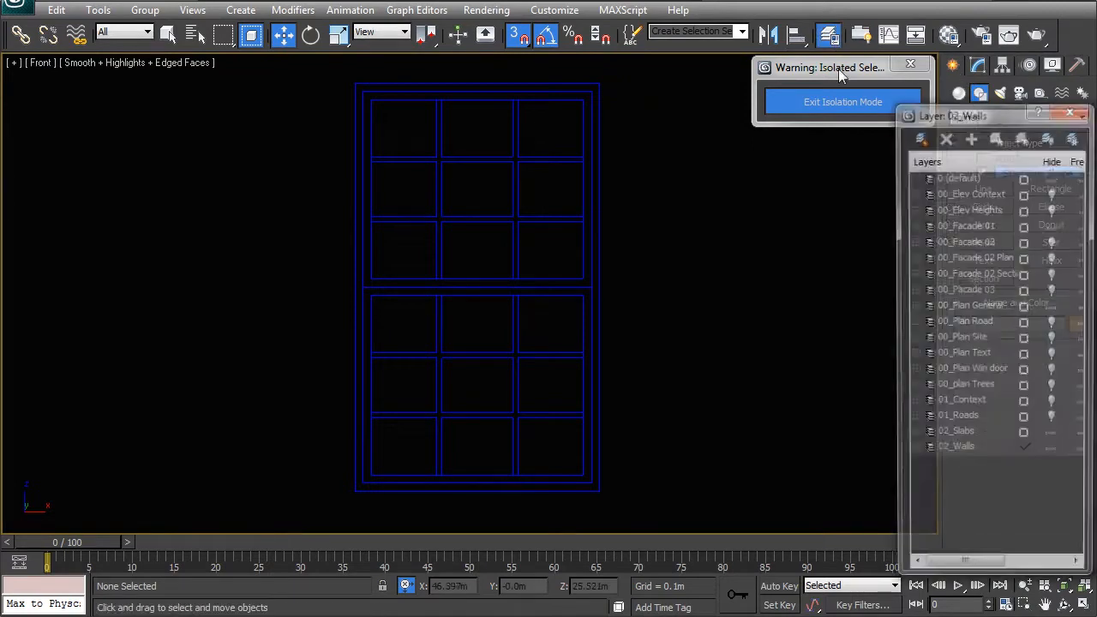
left_click(919, 136)
type("0")
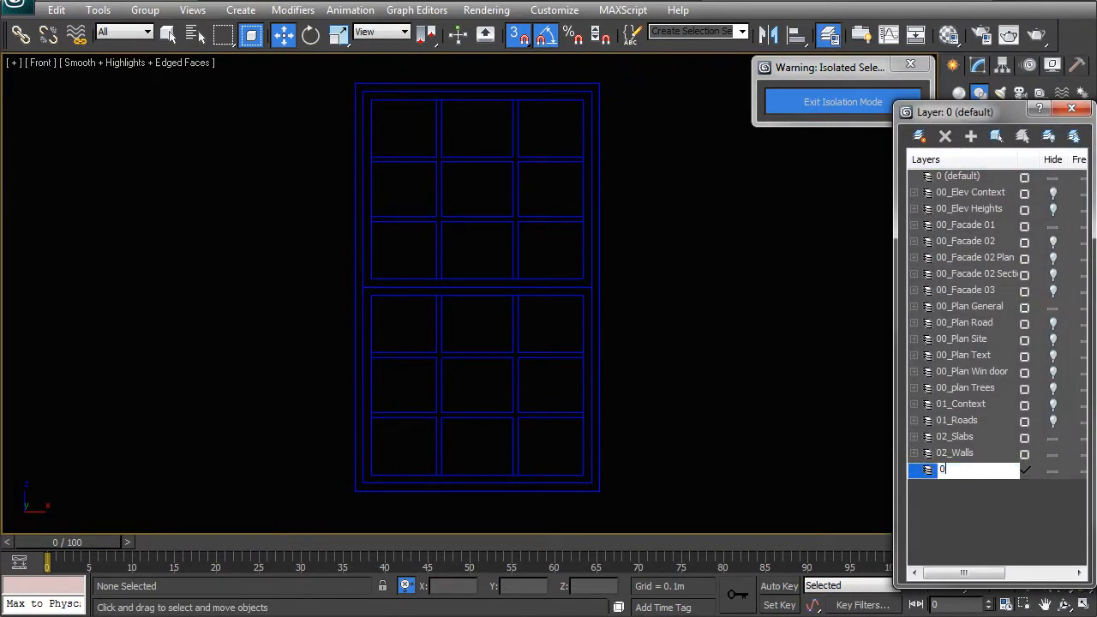
type("3_Frames")
key("Return")
Step: Create a second new layer named 03_Glass
left_click(920, 136)
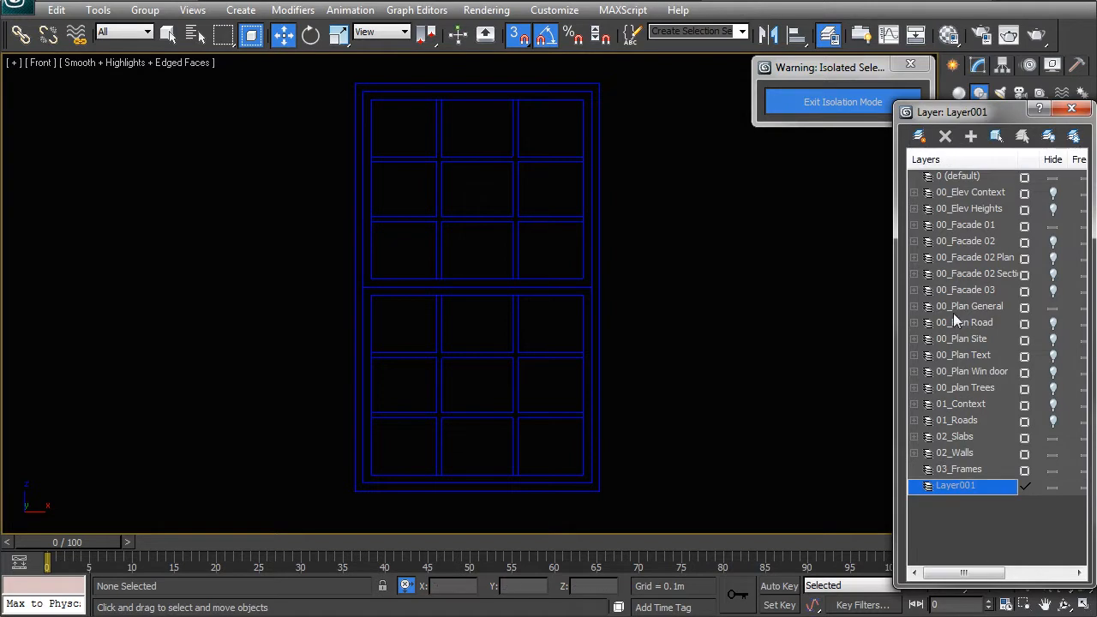
type("03_")
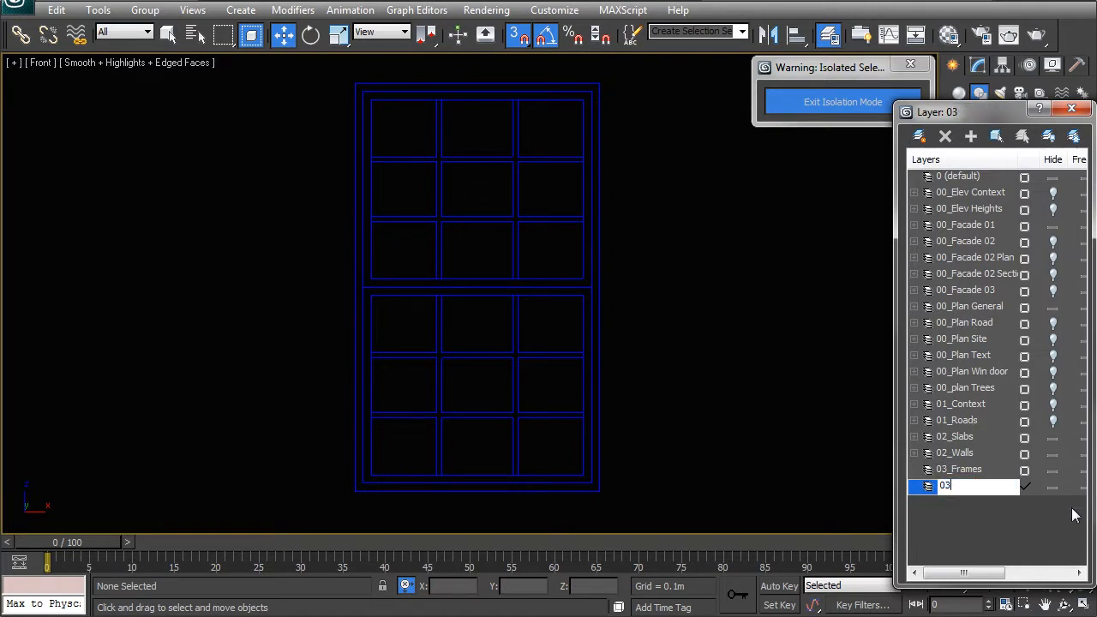
type("Glass")
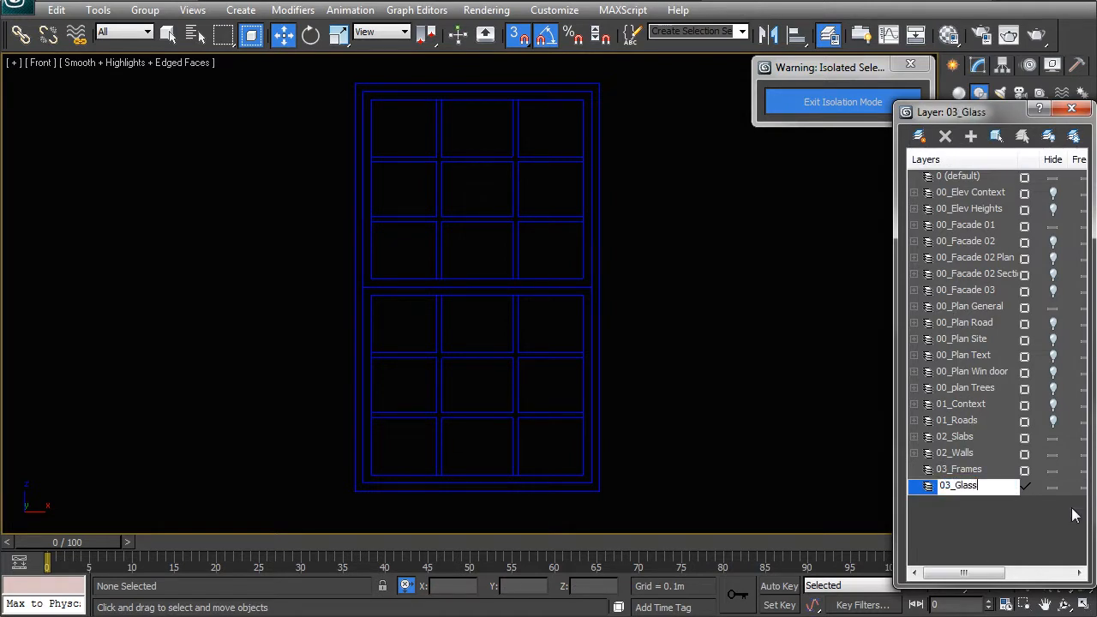
left_click(957, 504)
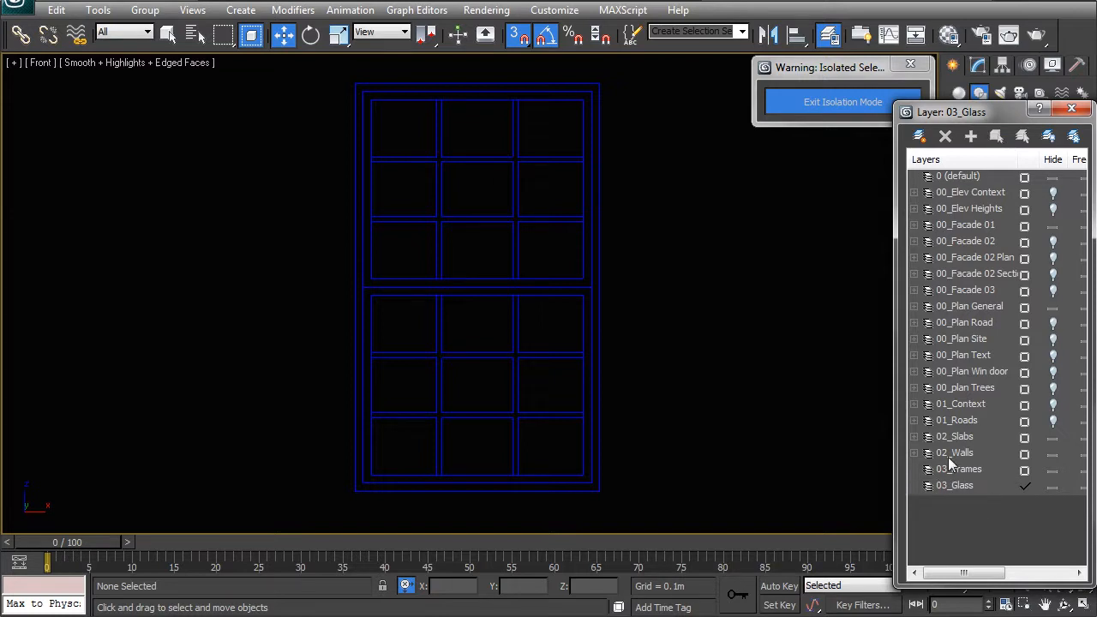
Step: Make 03_Frames the current layer and close the layer manager
left_click_drag(975, 123, 967, 121)
left_click(1012, 469)
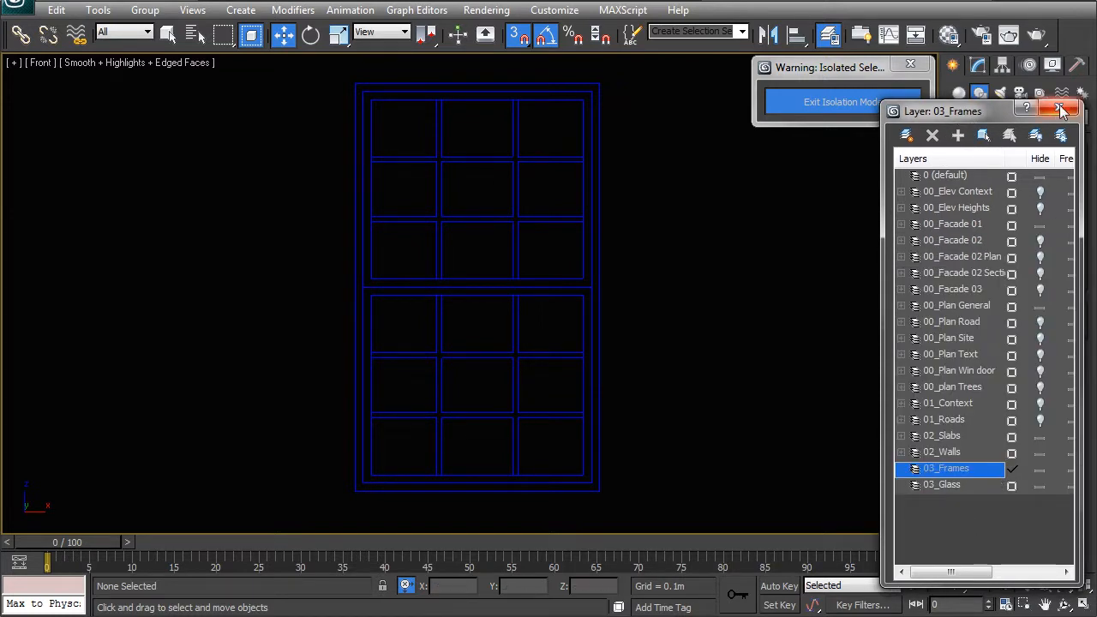
left_click(1059, 110)
Step: Draw a 2.5 m by 1.5 m rectangle spline snapped to the outer corners of the window outline
left_click(1047, 188)
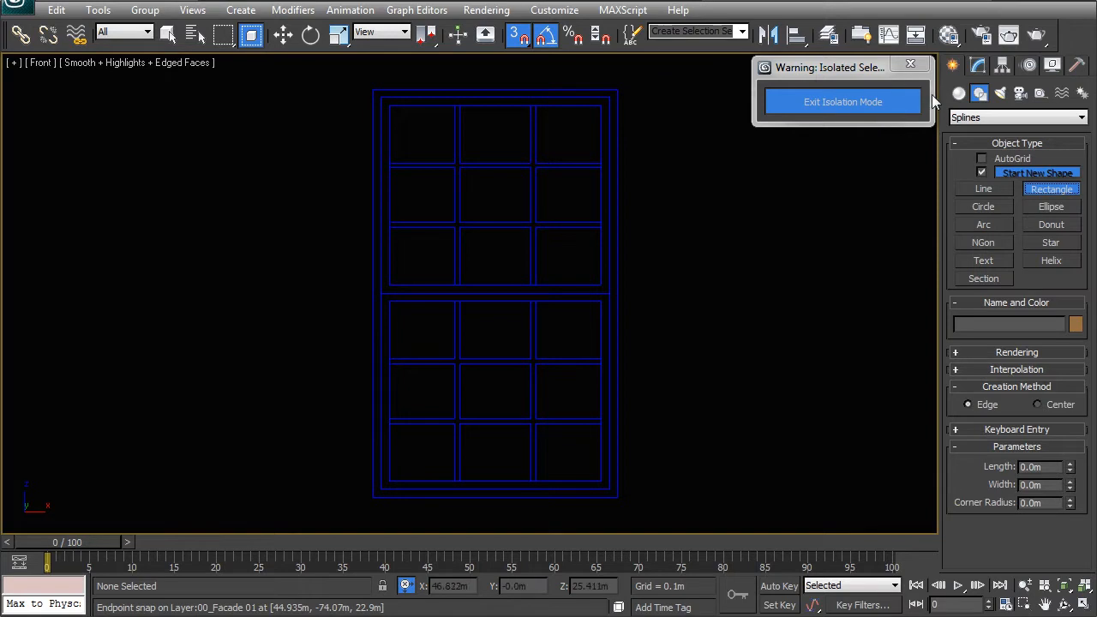
left_click(959, 93)
left_click(1047, 247)
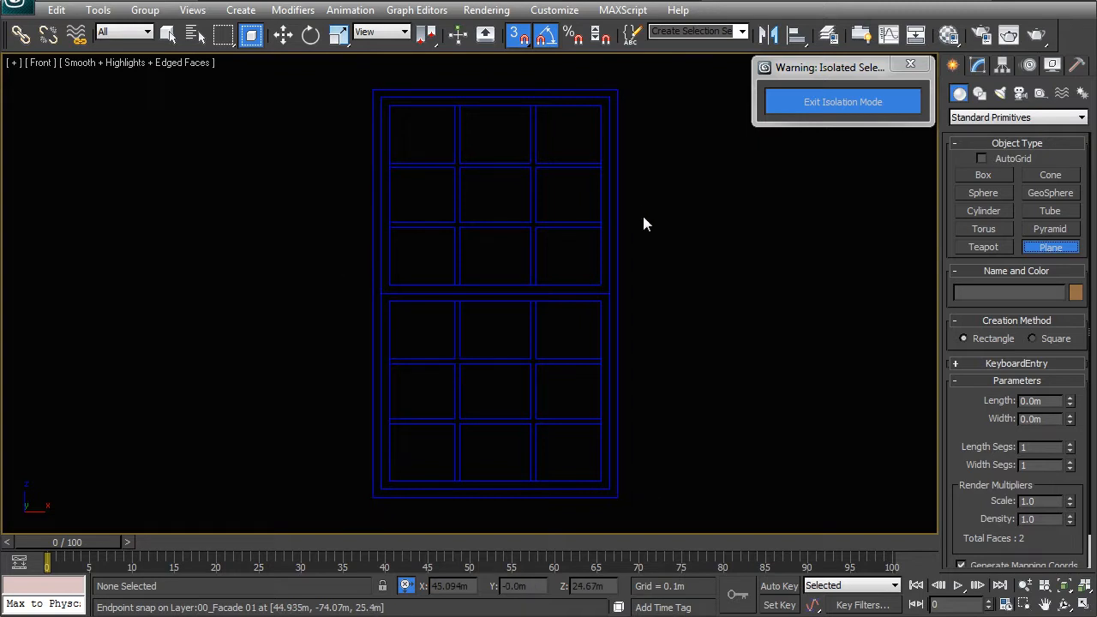
left_click(979, 93)
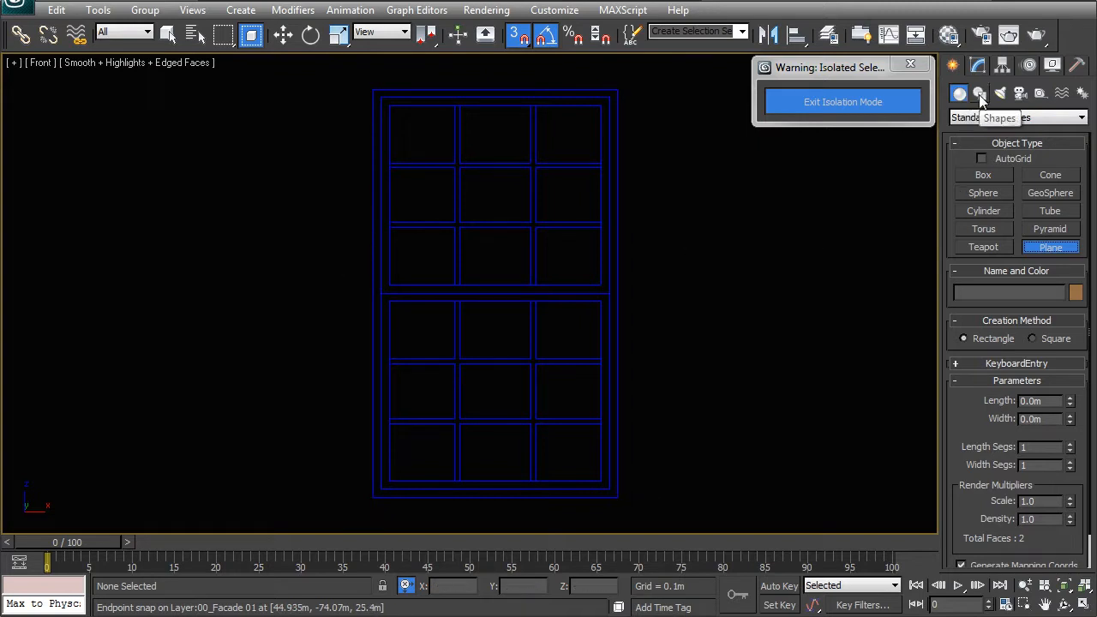
left_click(1041, 190)
mouse_move(373, 89)
left_mouse_down()
mouse_move(630, 468)
mouse_move(621, 472)
left_mouse_up()
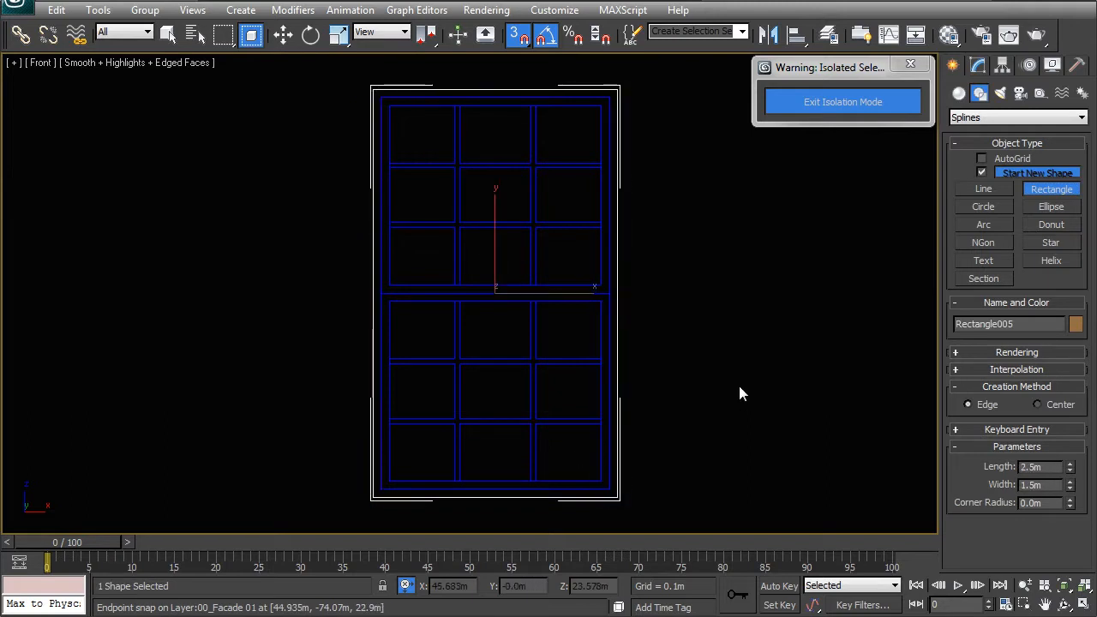
Step: Apply a Sweep modifier to the rectangle and set its pivot alignment to the upper-right corner
left_click(977, 67)
left_click(1002, 119)
type("sw")
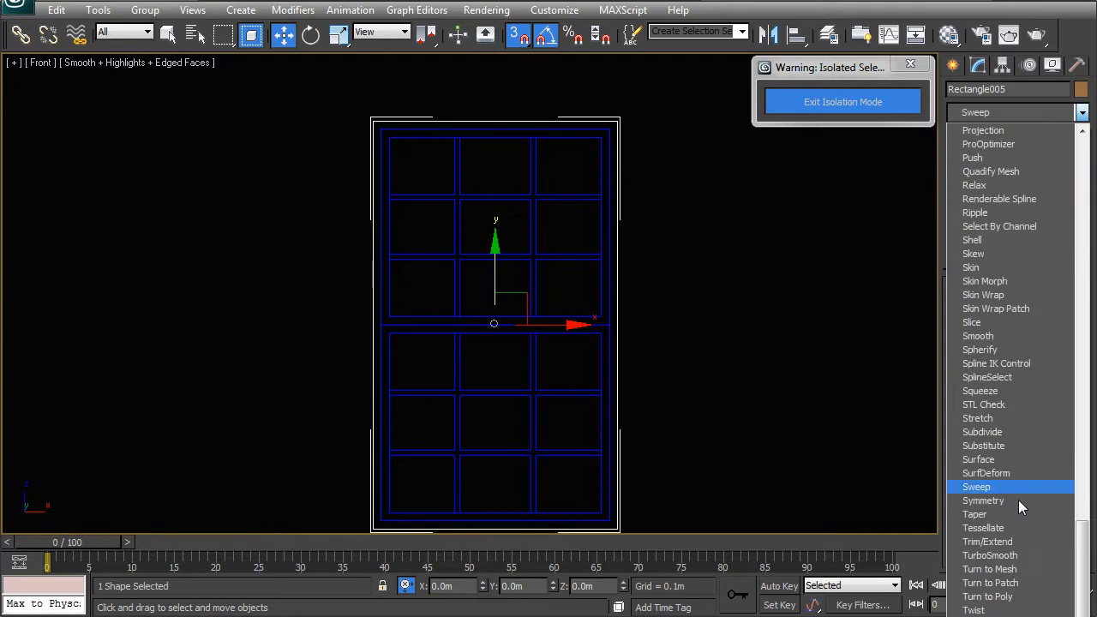
key("Return")
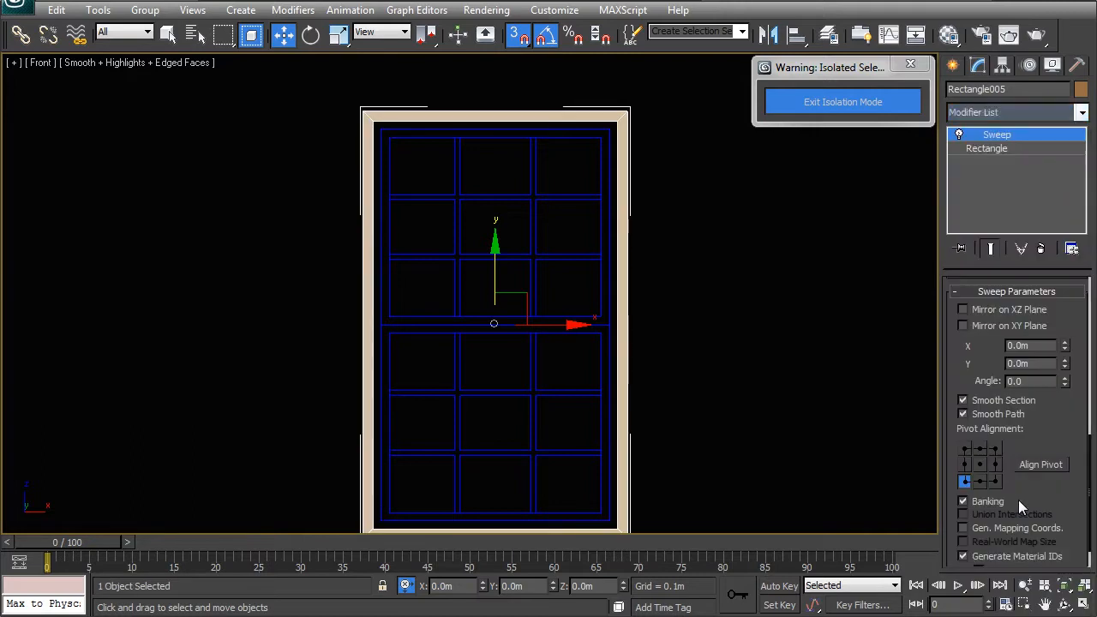
left_click(994, 449)
Step: Set the sweep section's width to 0.05 m to match the outer frame thickness in the linework
scroll(618, 347, "up", 5)
key("F3")
middle_click_drag(656, 283, 535, 337)
scroll(536, 338, "up", 3)
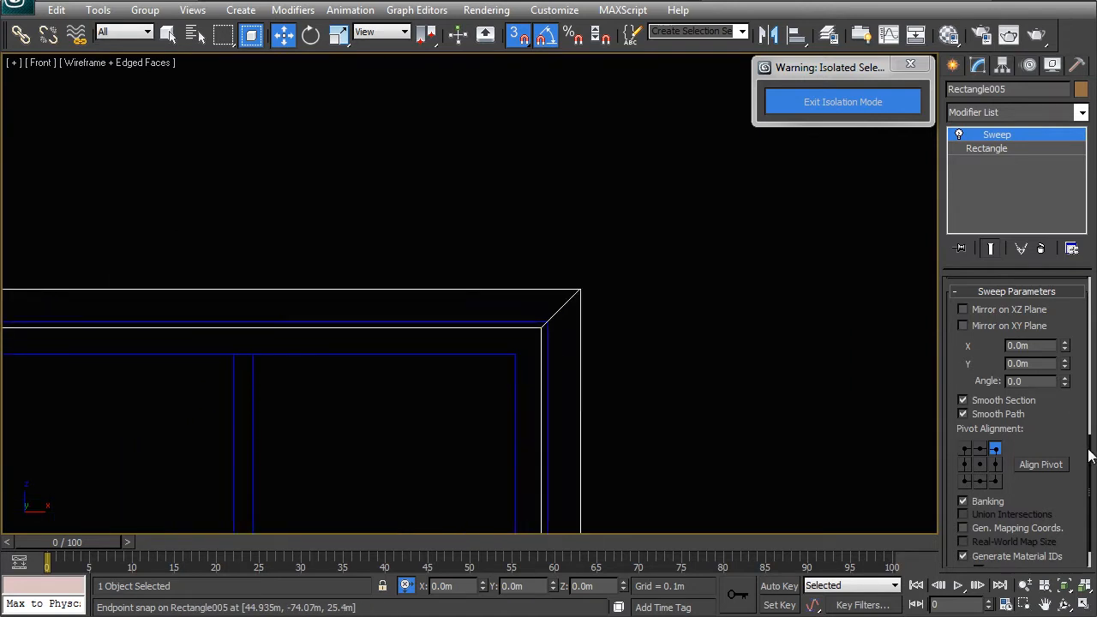
scroll(1086, 450, "up", 5)
mouse_move(1070, 476)
left_mouse_down()
mouse_move(1071, 461)
mouse_move(1074, 488)
left_mouse_up()
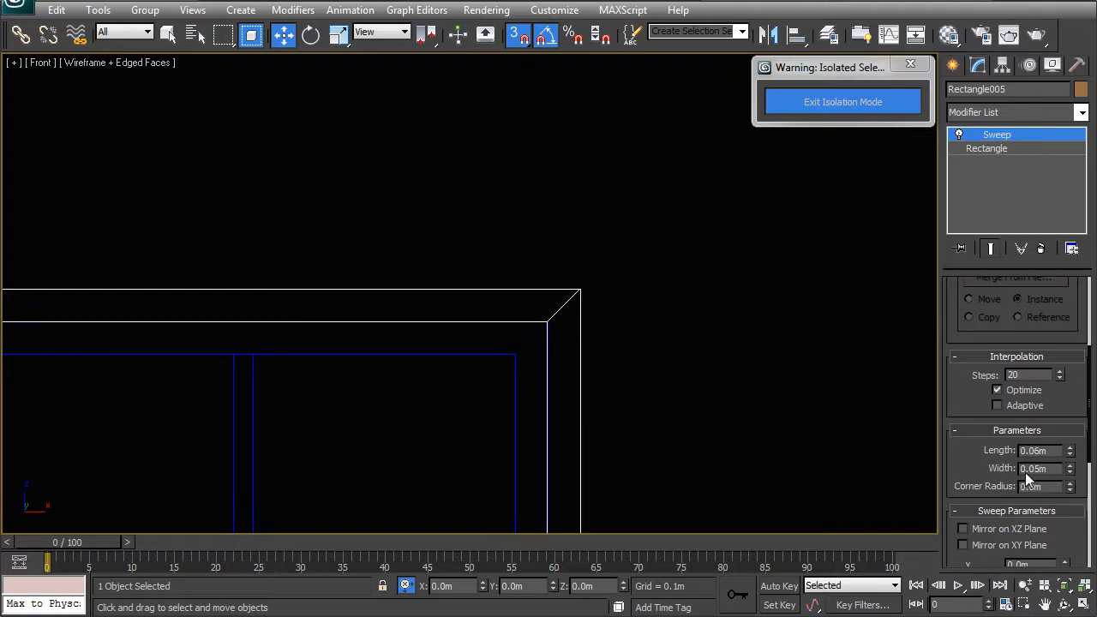
type("5")
key("Return")
Step: Set the sweep section's length to 0.3 m and toggle off Smooth Path for the frame
double_click(1045, 450)
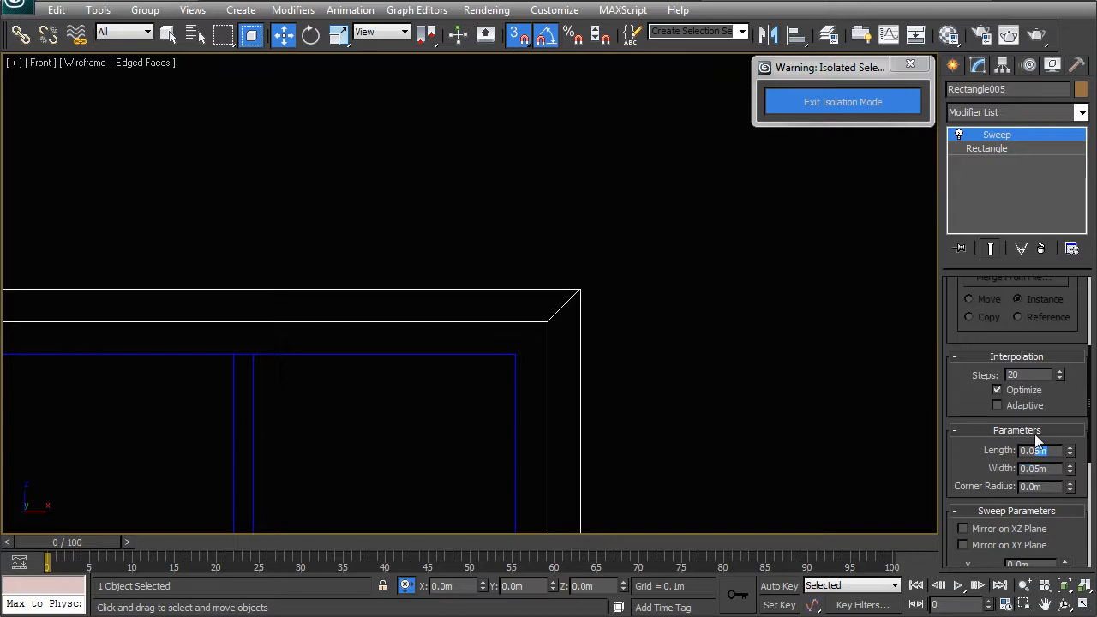
scroll(535, 261, "down", 4)
key("p")
key("z")
mouse_move(589, 285)
middle_mouse_down("alt")
mouse_move(636, 305)
mouse_move(601, 326)
mouse_move(655, 297)
mouse_move(592, 306)
mouse_move(688, 357)
middle_mouse_up("alt")
key("F3")
left_click_drag(1090, 388, 1087, 441)
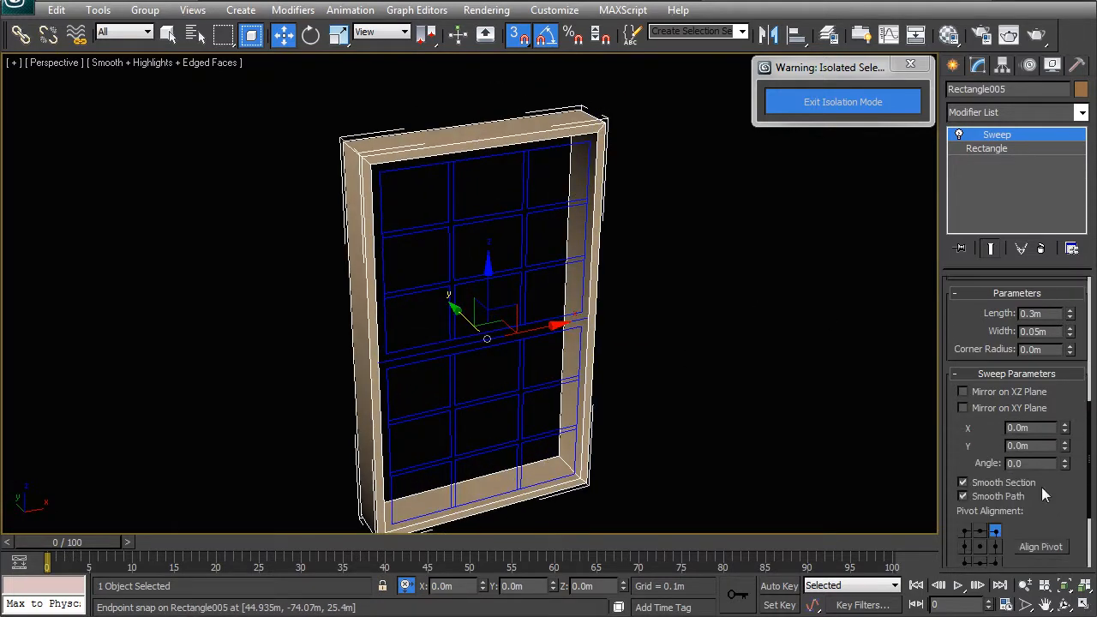
left_click(963, 496)
middle_click_drag(588, 372, 463, 323, "alt")
Step: Isolate the linked facade linework in the front view, then clear the selection
left_click(658, 312)
left_click(528, 332)
key("f")
key("z")
middle_click_drag(371, 291, 440, 322)
right_click(440, 319)
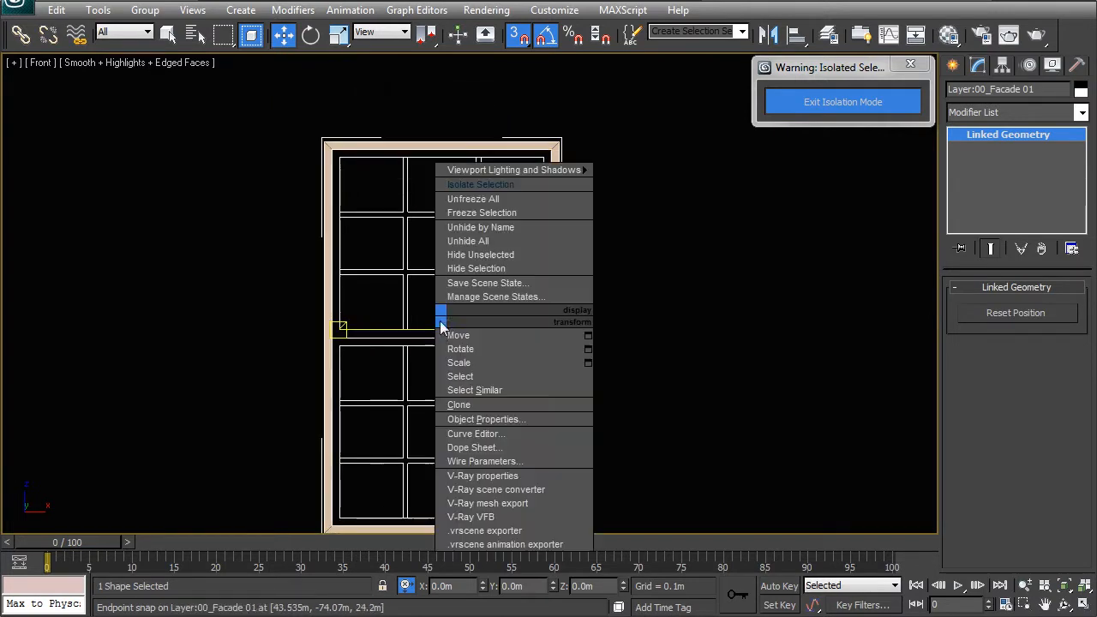
left_click(469, 187)
left_click(671, 236)
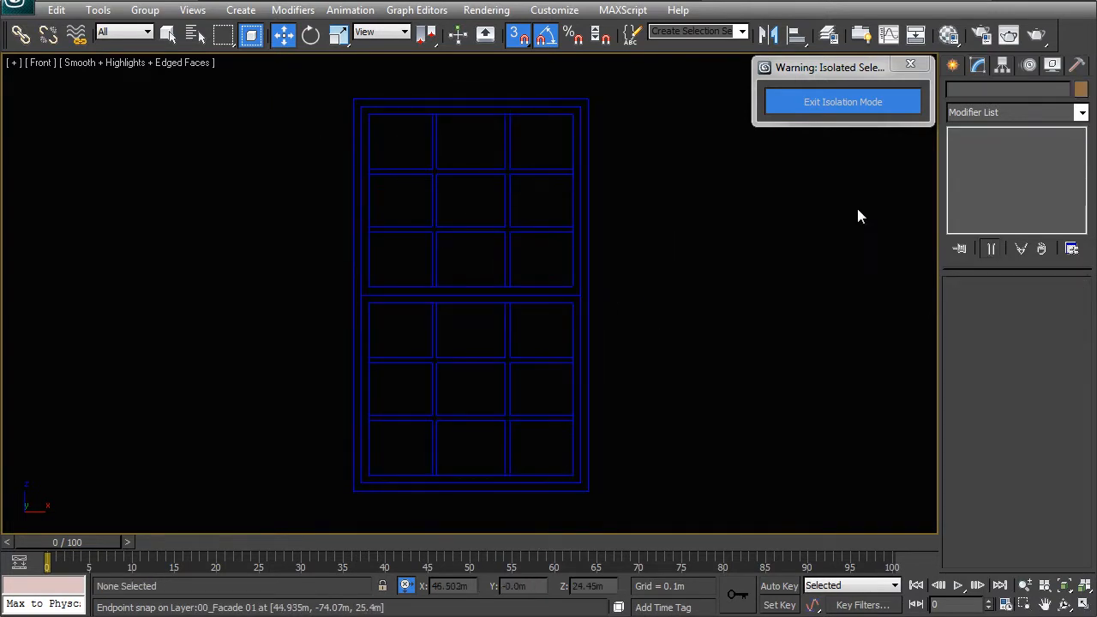
Step: Create a plane of 1.2 m length and 1.4 m width snapped over the window's upper sash
left_click(953, 66)
left_click(959, 92)
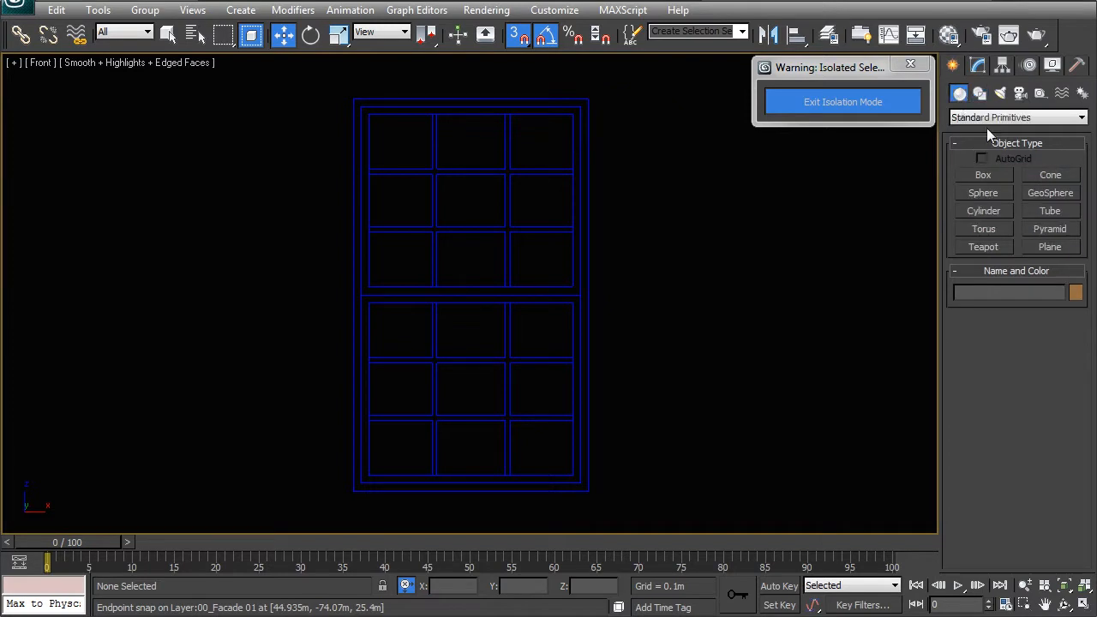
left_click(1051, 247)
middle_click_drag(404, 192, 438, 269)
scroll(437, 269, "up", 2)
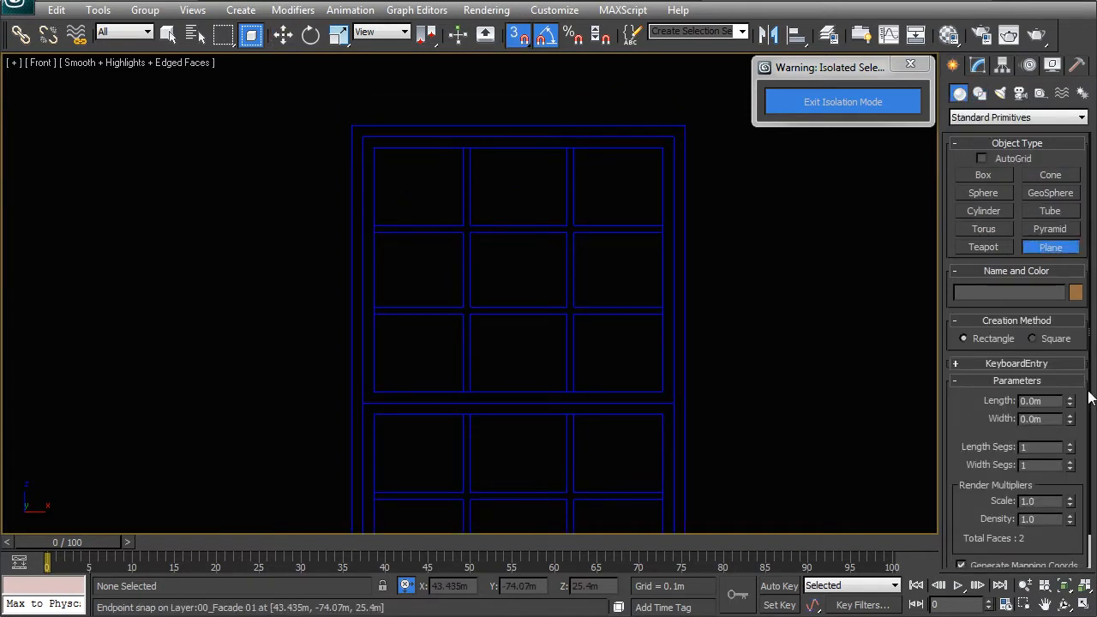
left_click_drag(365, 148, 668, 406)
key("F3")
middle_click_drag(600, 348, 582, 316)
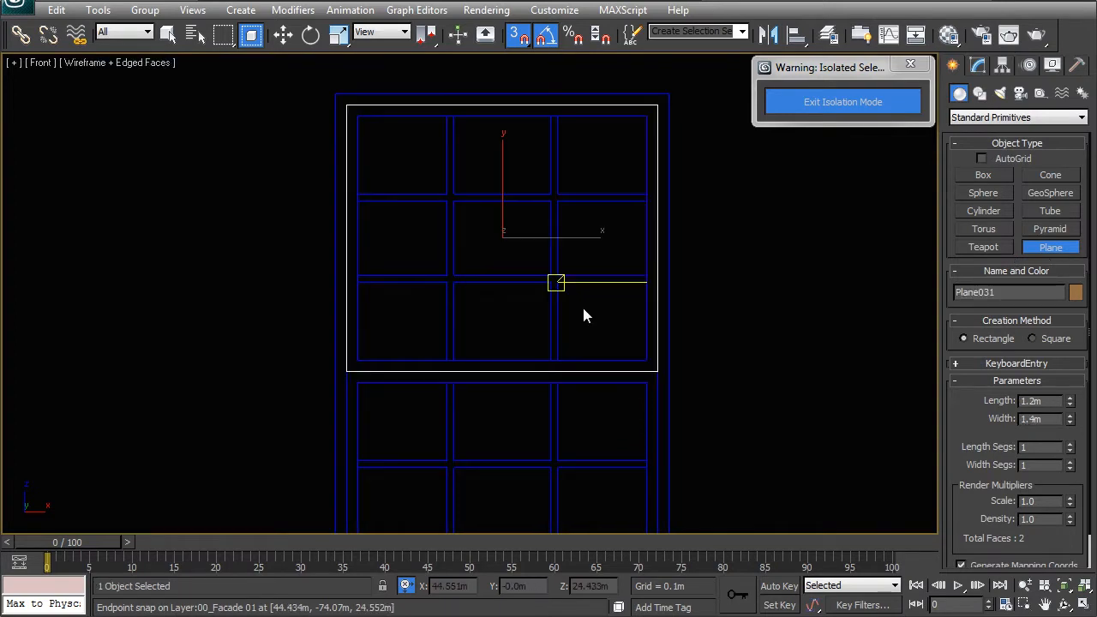
Step: Set the plane's length segments and width segments to 3 each
middle_click_drag(697, 313, 684, 355)
left_click(1070, 444)
left_click(1071, 444)
left_click(1070, 461)
left_click(1070, 461)
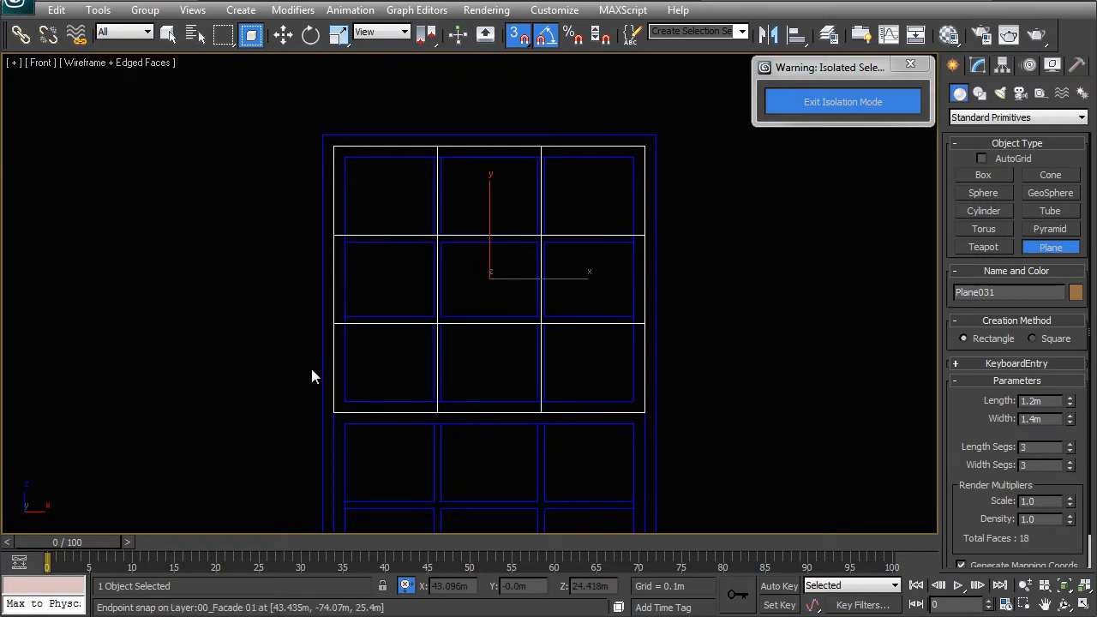
Step: Convert the segmented plane over the upper sash to an Editable Poly
mouse_move(453, 268)
middle_mouse_down()
mouse_move(485, 274)
mouse_move(418, 290)
middle_mouse_up()
scroll(476, 279, "up", 1)
scroll(476, 279, "down", 1)
key("w")
right_click(400, 293)
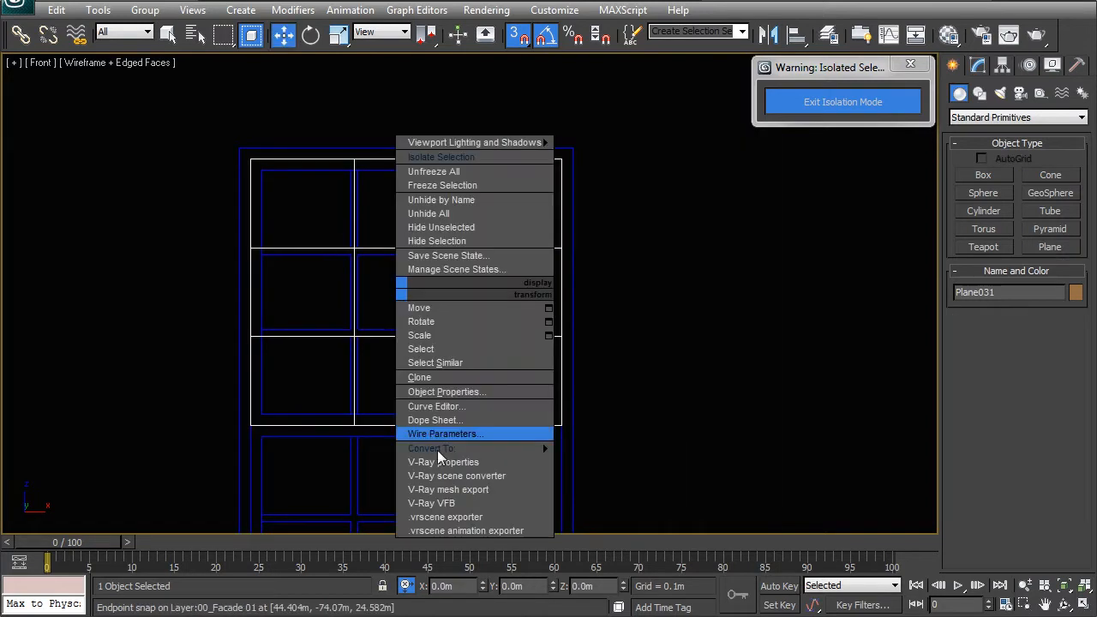
mouse_move(441, 449)
left_click(642, 462)
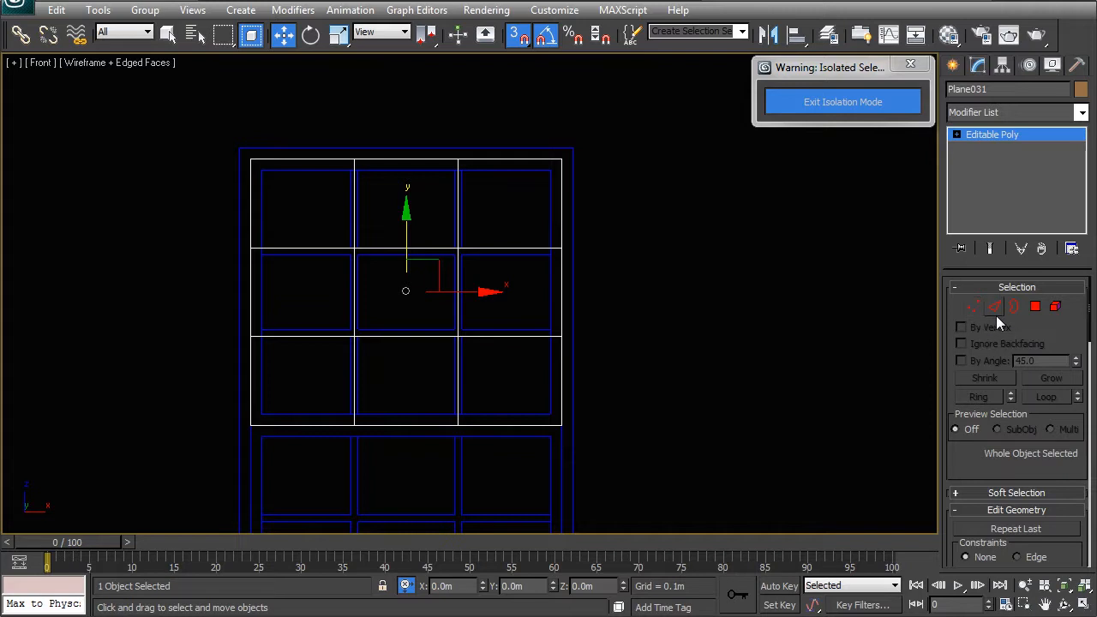
Step: Select all nine polygons of the upper sash plane and inset them as a group by 0.025 m
left_click(1036, 306)
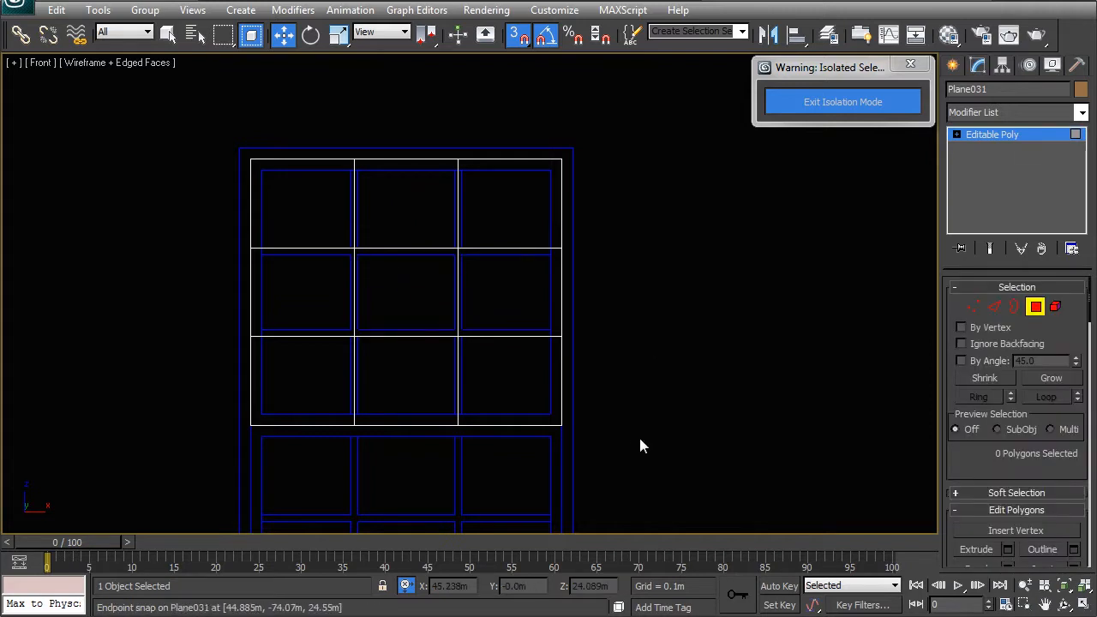
left_click_drag(617, 419, 212, 129)
scroll(378, 320, "up", 2)
key("F2")
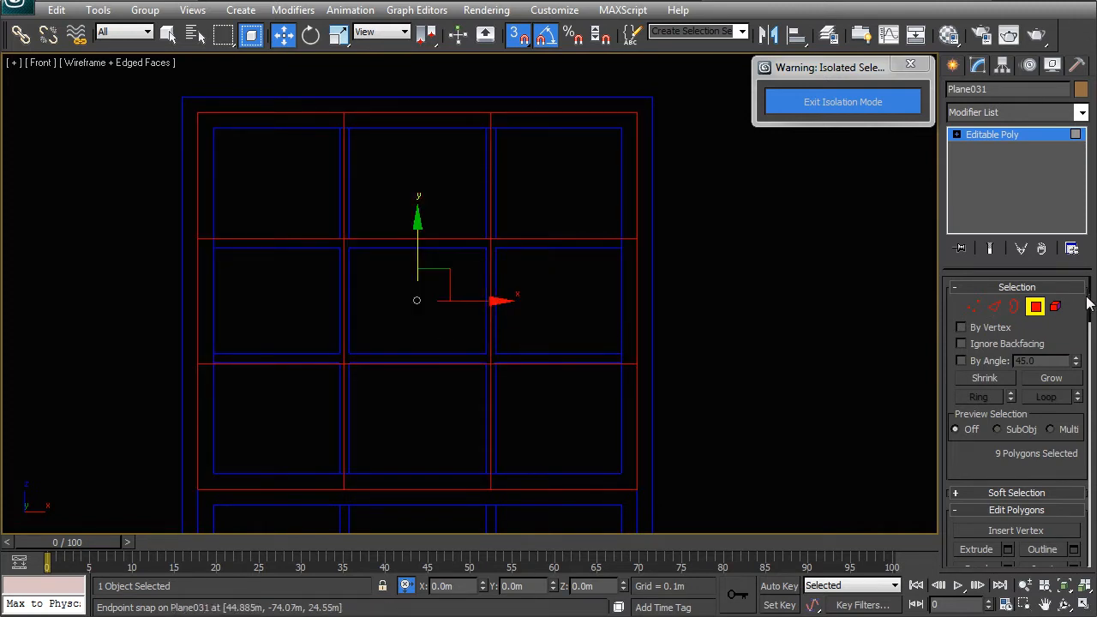
right_click(619, 268)
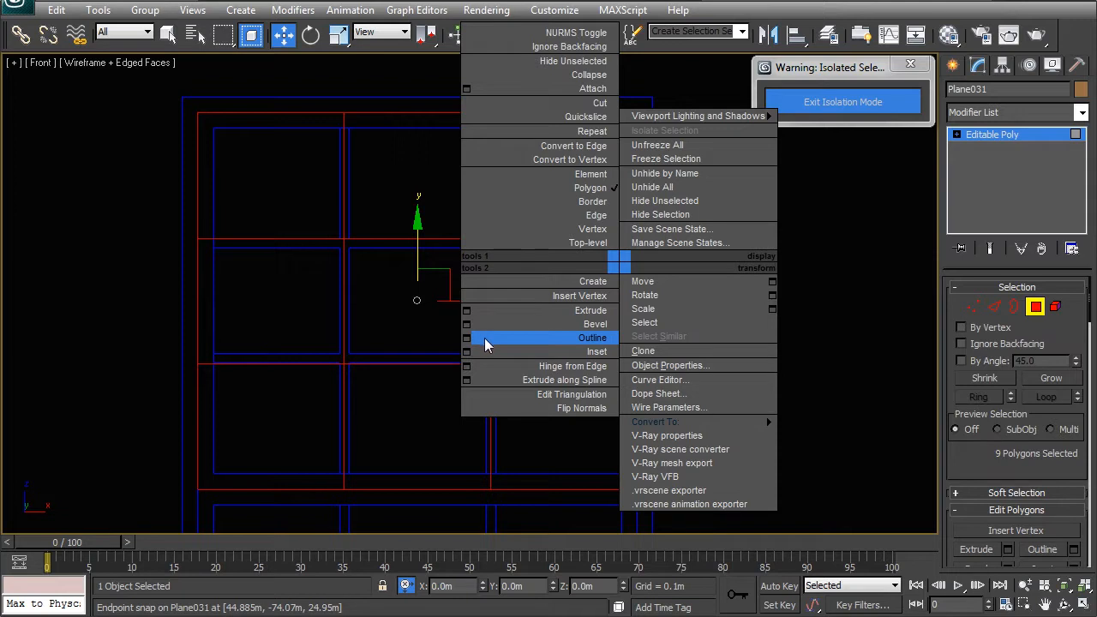
left_click(467, 354)
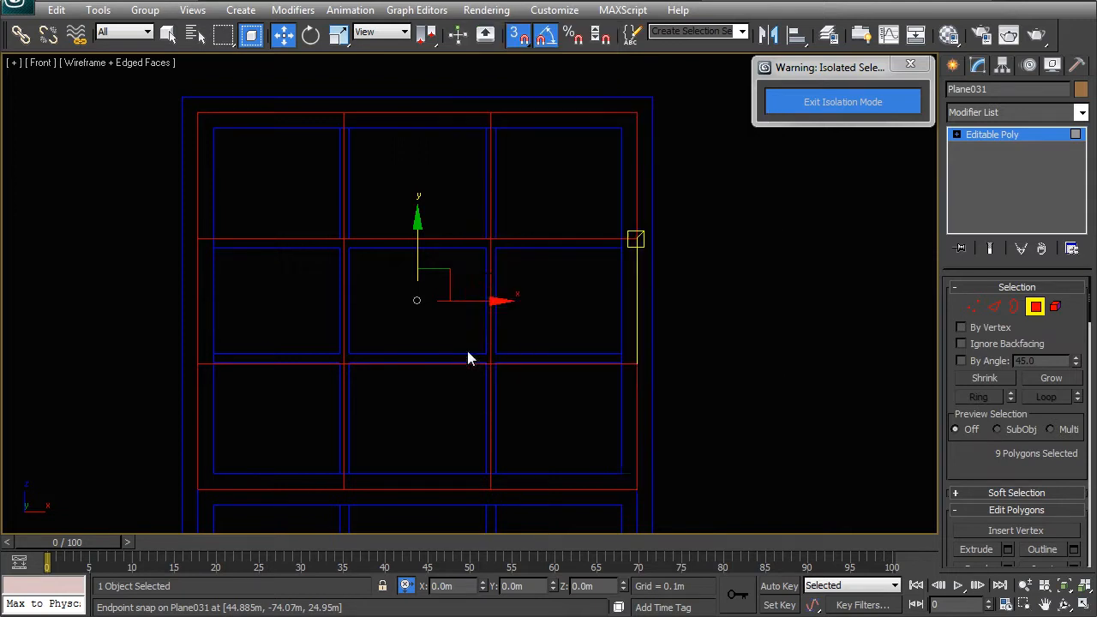
left_click_drag(485, 325, 487, 326)
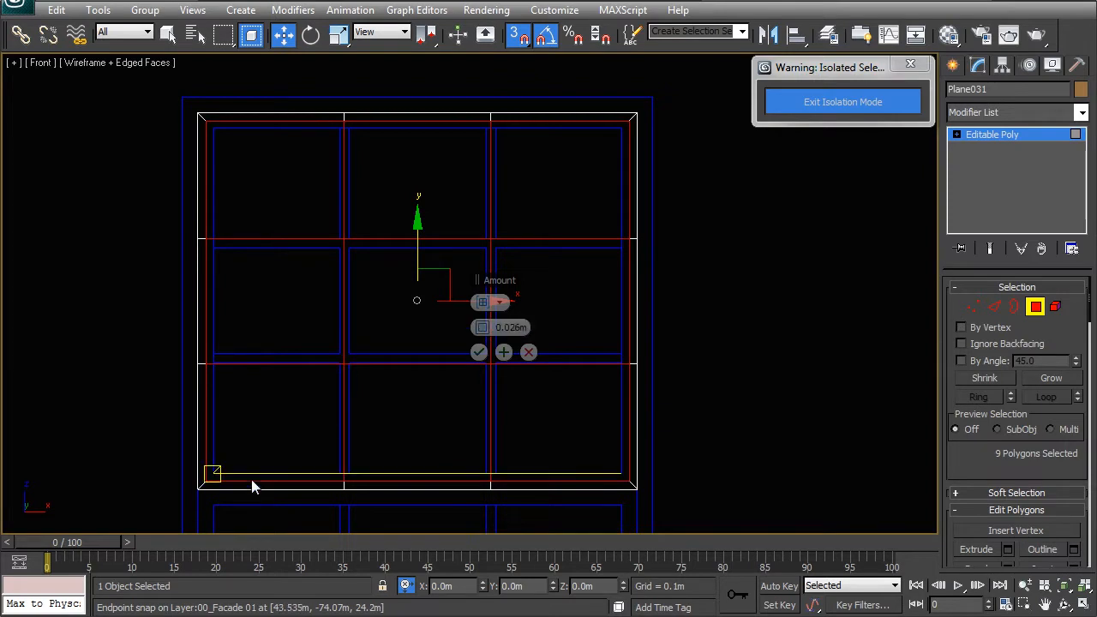
type("25")
key("Return")
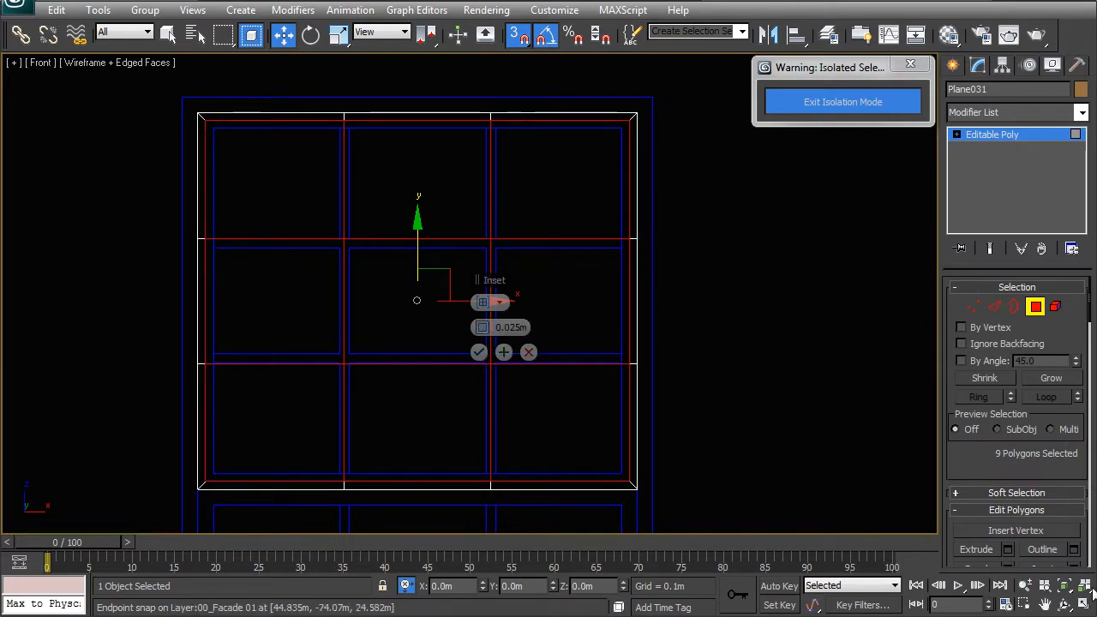
left_click(479, 353)
middle_click_drag(429, 353, 521, 277)
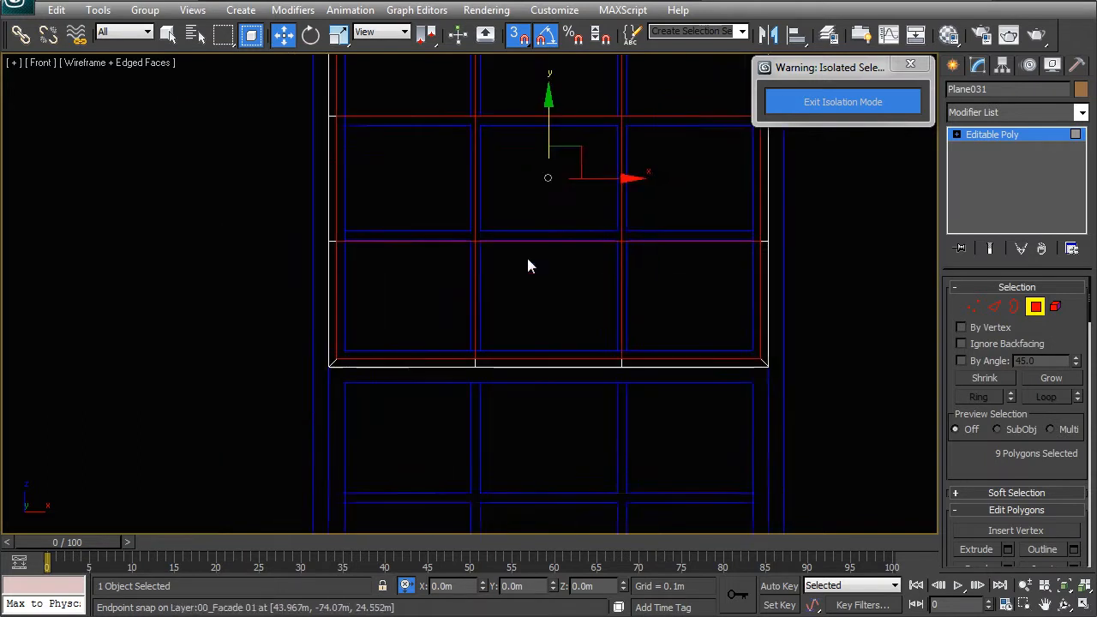
scroll(521, 280, "up", 3)
key("z")
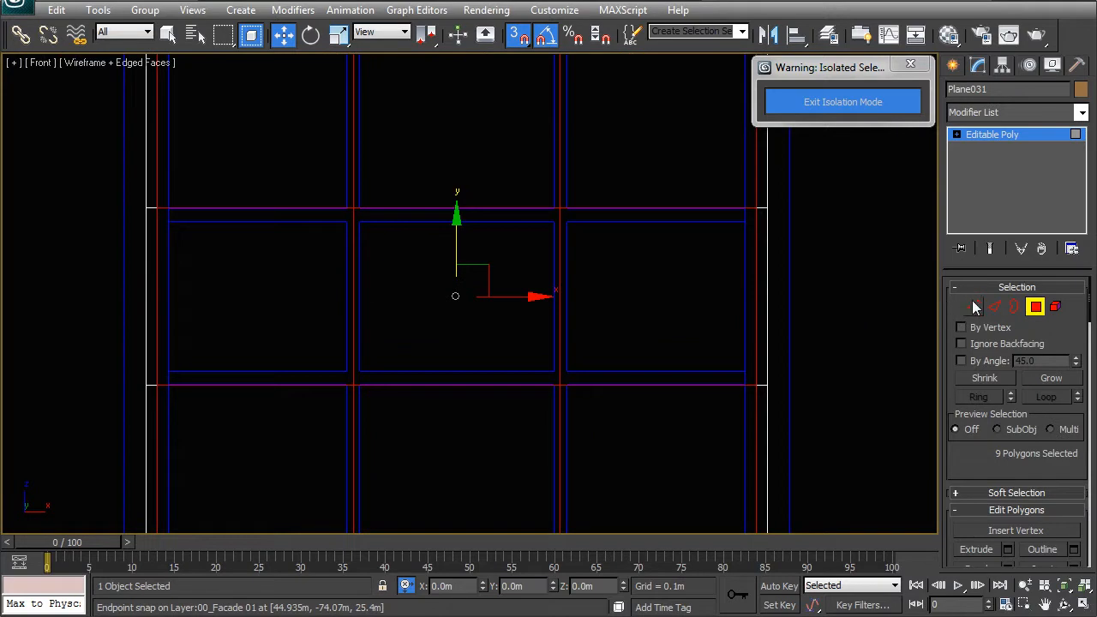
Step: Move the upper interior row of vertices on the sash plane down about 0.016 m to centre it on the CAD glazing bar
left_click(971, 306)
middle_click_drag(775, 298, 772, 337)
left_click_drag(834, 263, 115, 224)
scroll(478, 318, "up", 3)
key("s")
left_click_drag(436, 150, 445, 154)
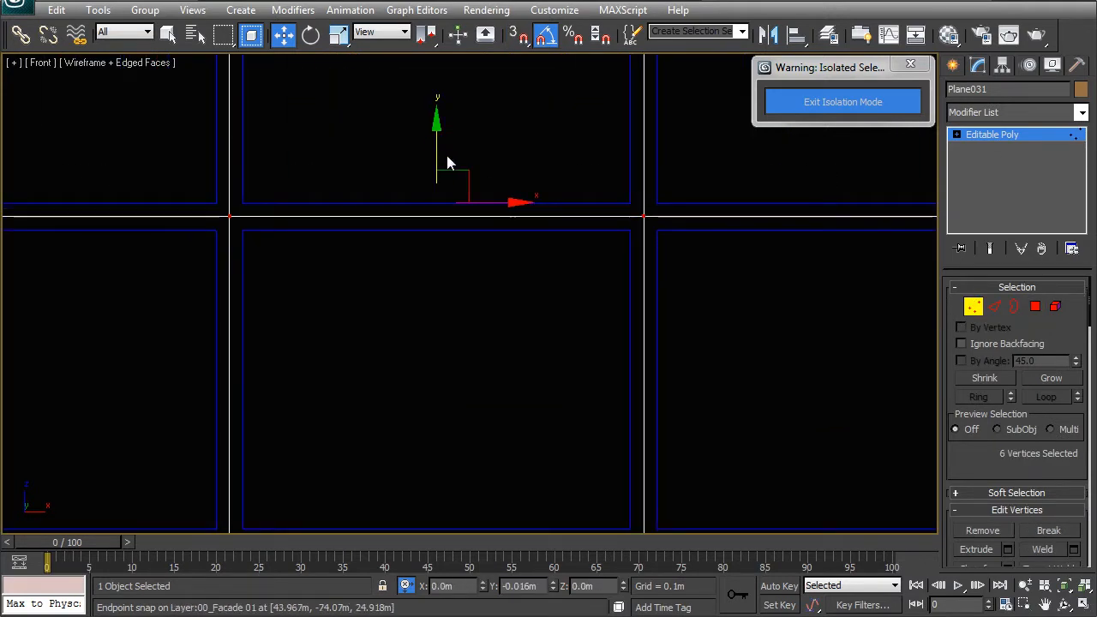
Step: Move the lower interior row of vertices up to centre it between the lower CAD glazing bar lines
scroll(472, 291, "down", 3)
middle_click_drag(377, 250, 377, 419)
scroll(446, 328, "up", 3)
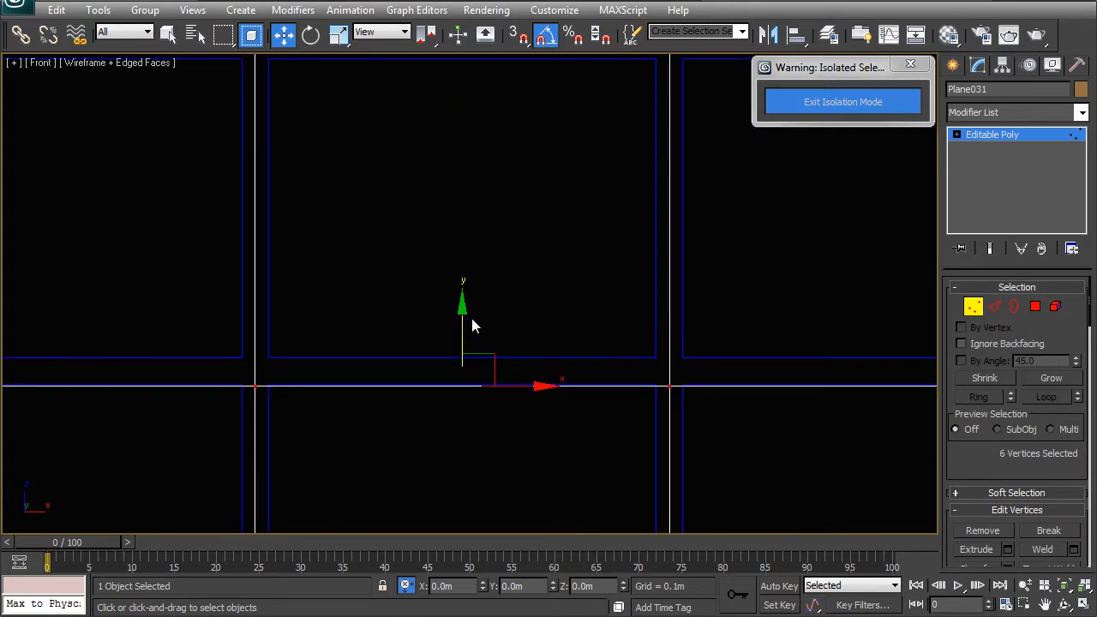
left_click_drag(461, 336, 456, 320)
Step: Select the nine inner pane polygons of the upper sash plane
scroll(448, 334, "down", 6)
left_click(1035, 307)
left_click(359, 187)
left_click(457, 192, "ctrl")
left_click(546, 190, "ctrl")
left_click(561, 270, "ctrl")
left_click(452, 265, "ctrl")
left_click(383, 308, "ctrl")
left_click(386, 343, "ctrl")
left_click(479, 356, "ctrl")
left_click(543, 357, "ctrl")
middle_click_drag(404, 322, 431, 364)
key("F3")
key("F3")
key("F2")
key("F2")
middle_click_drag(517, 324, 504, 285)
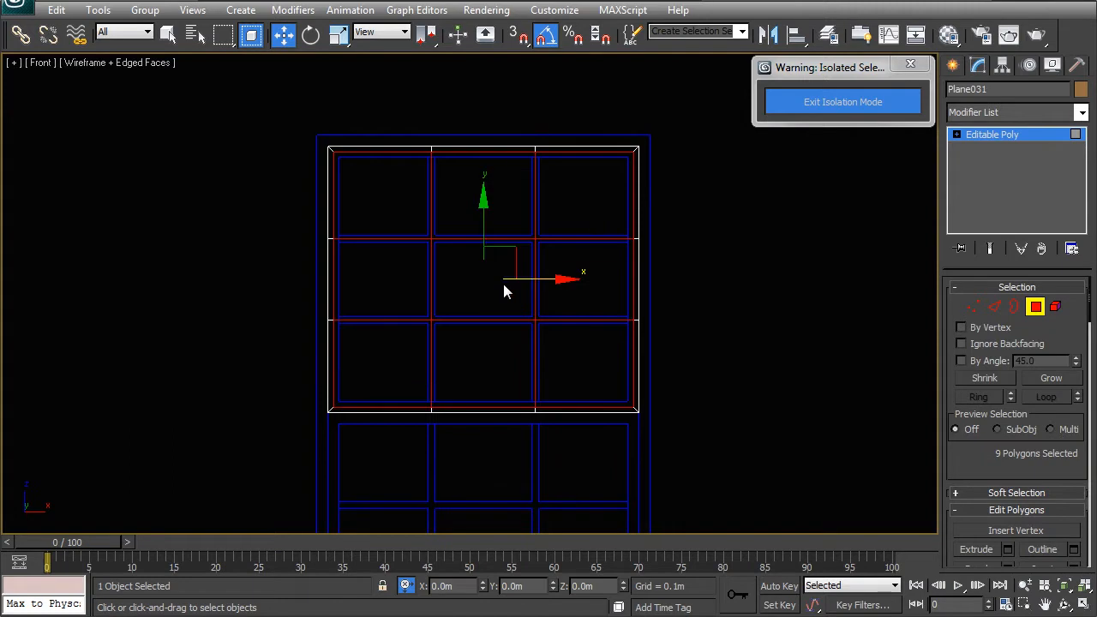
Step: Extrude the nine selected pane polygons as a group by -0.05 m
key("p")
middle_click_drag(809, 355, 539, 312, "alt")
scroll(529, 357, "up", 3)
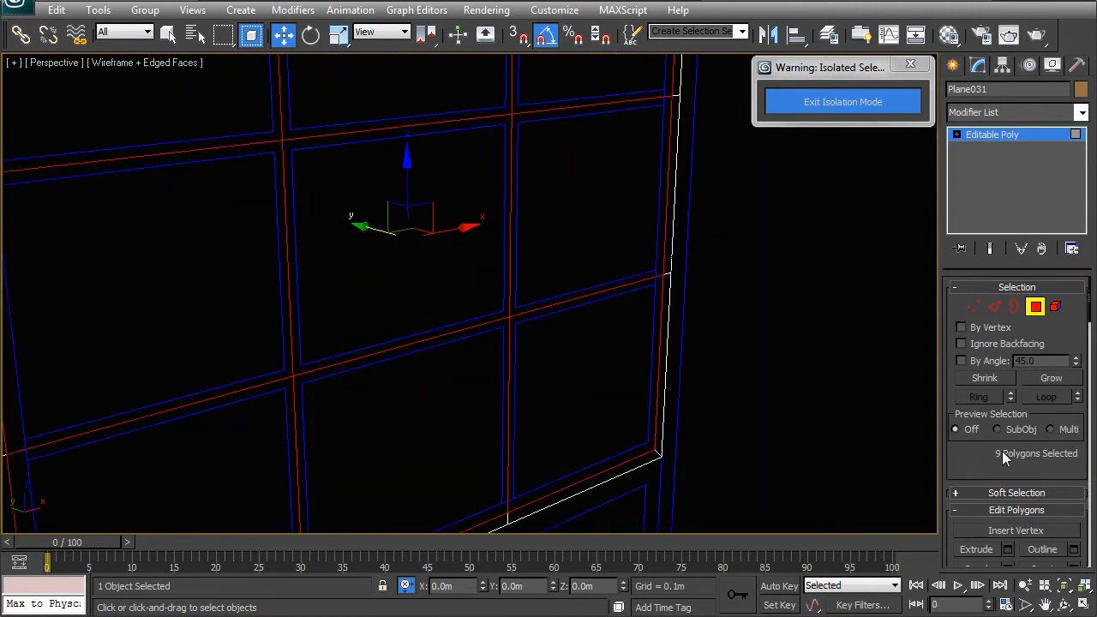
right_click(424, 288)
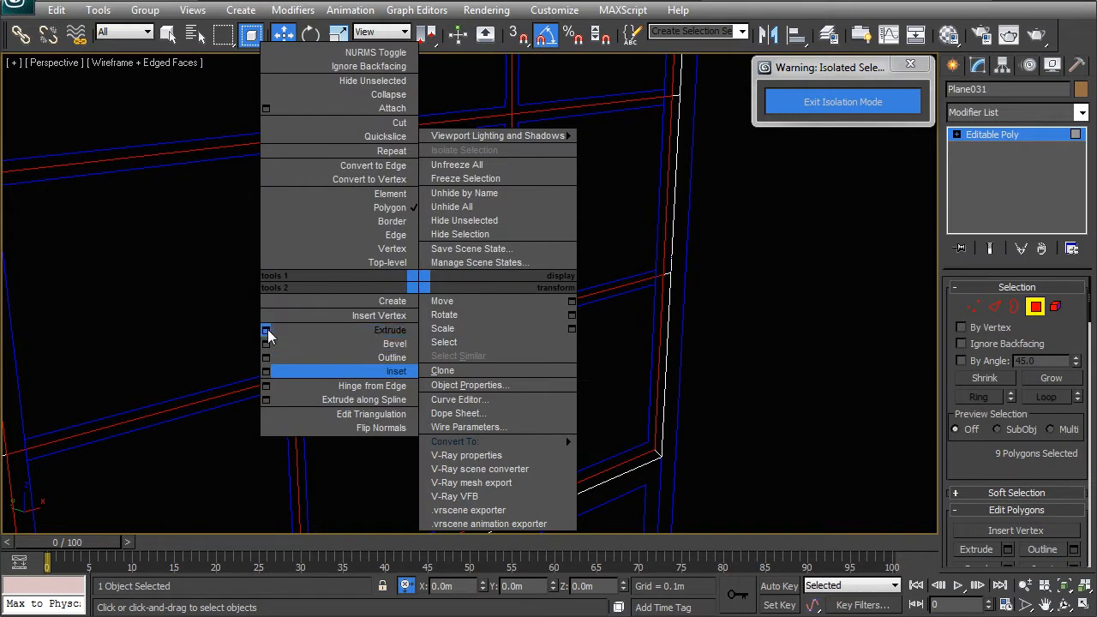
left_click(272, 330)
middle_click_drag(266, 336, 482, 332)
left_click_drag(465, 326, 402, 318)
key("F3")
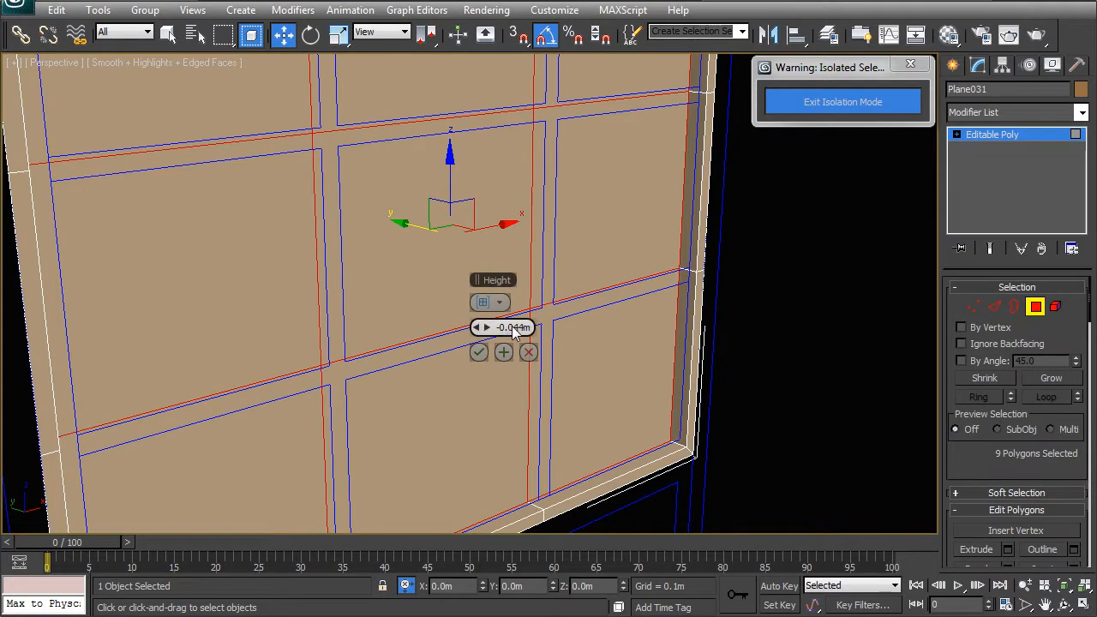
type("5")
key("Return")
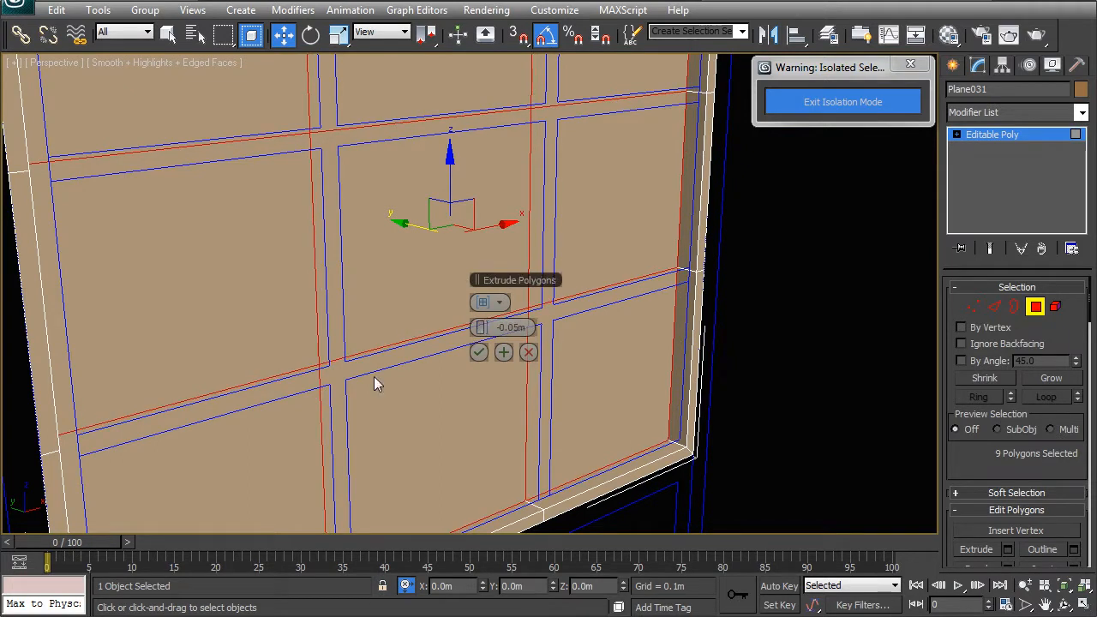
left_click(479, 352)
Step: Inset the nine recessed polygons By Polygon by 0.012 m to form the glazing bars along the CAD lines
middle_click_drag(566, 337, 484, 299, "alt")
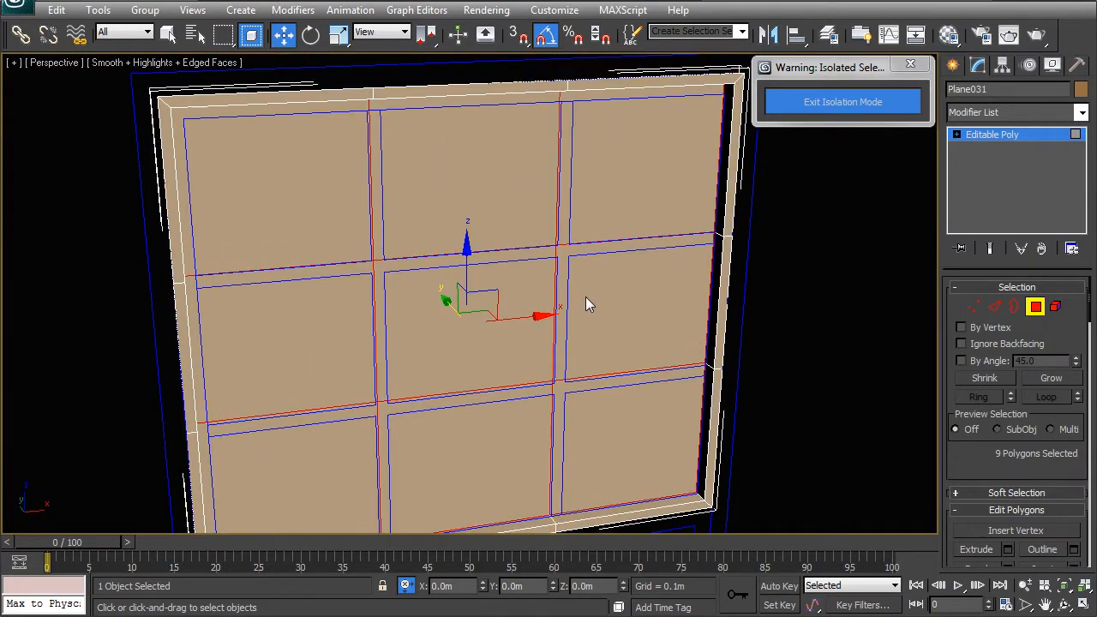
key("F2")
key("F2")
right_click(480, 324)
left_click(326, 412)
left_click(489, 301)
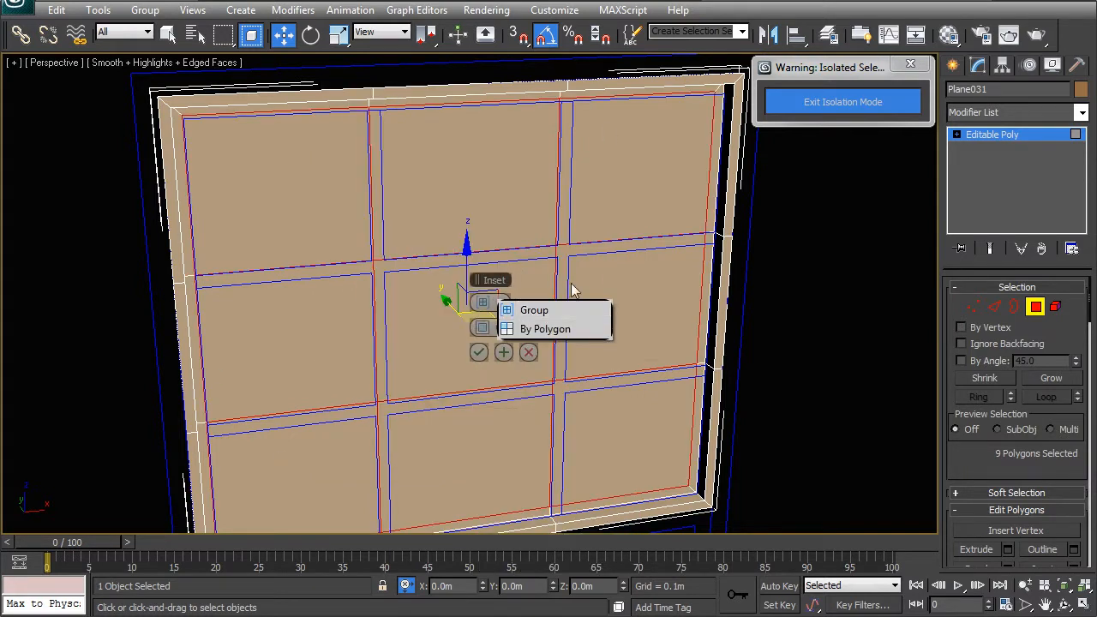
left_click(525, 331)
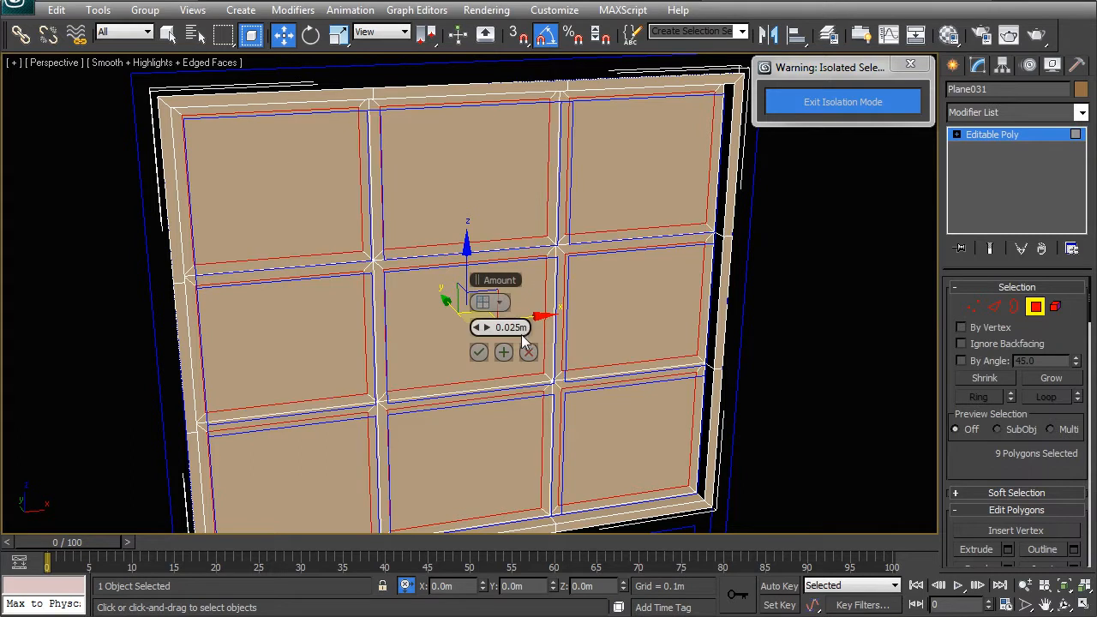
type("0.01")
left_click(477, 326)
key("f")
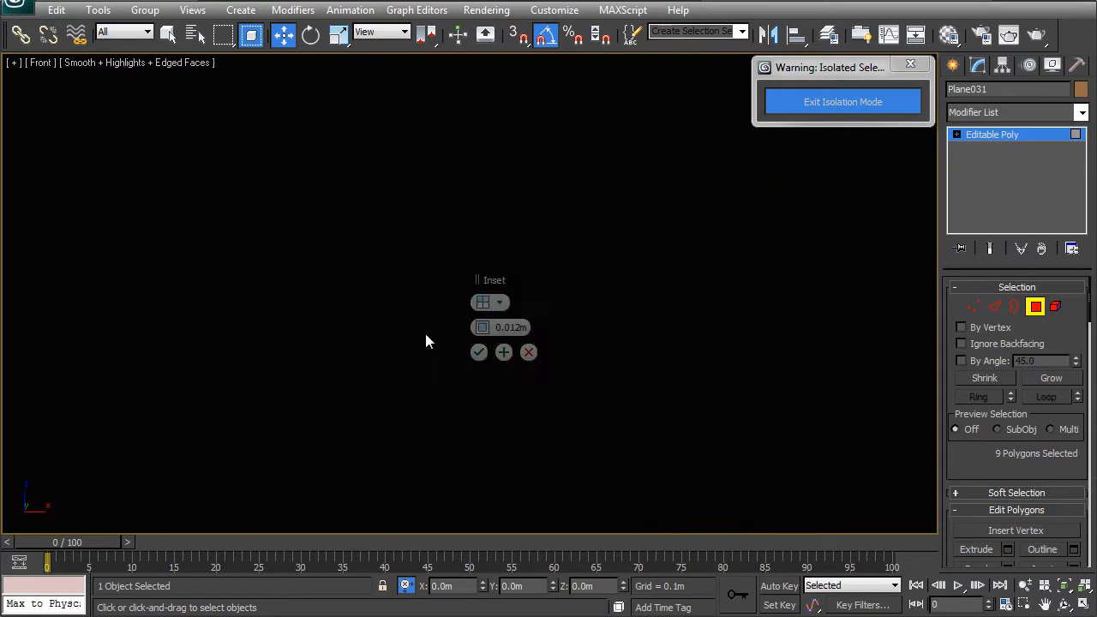
scroll(424, 351, "up", 4)
scroll(422, 357, "up", 2)
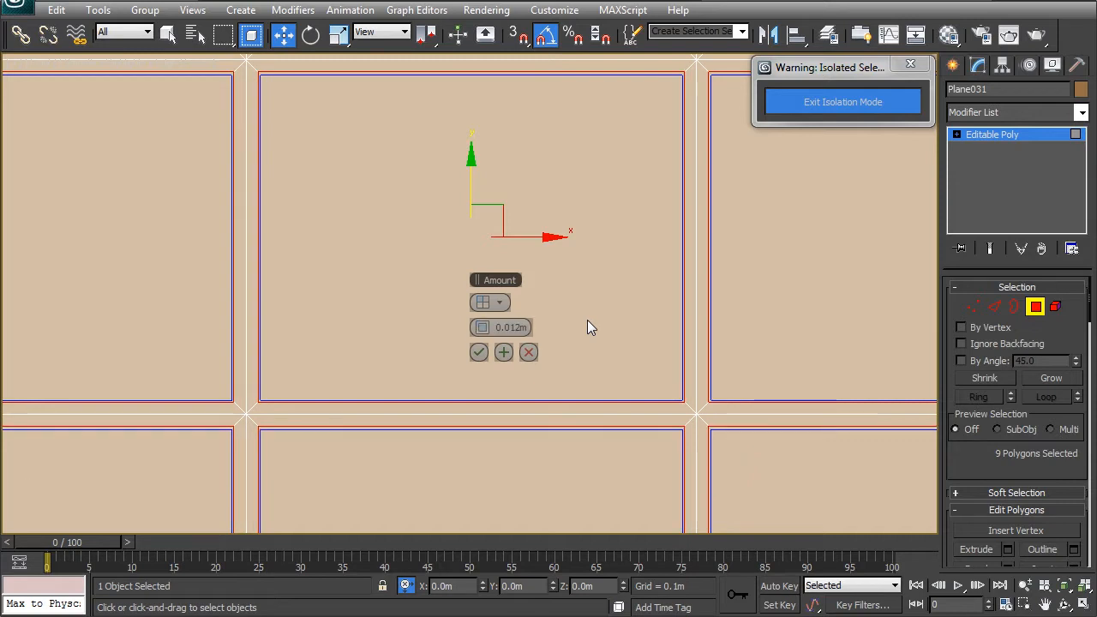
scroll(397, 348, "down", 5)
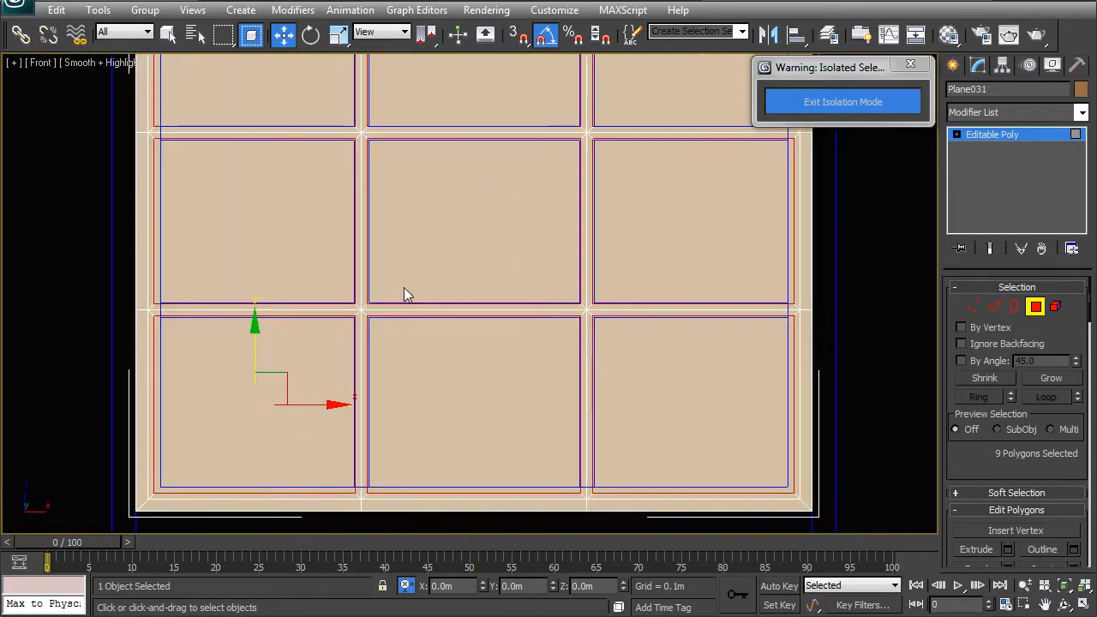
Step: Detach the nine inset pane polygons from the upper sash as a separate glass object
scroll(472, 264, "up", 5)
scroll(403, 312, "down", 3)
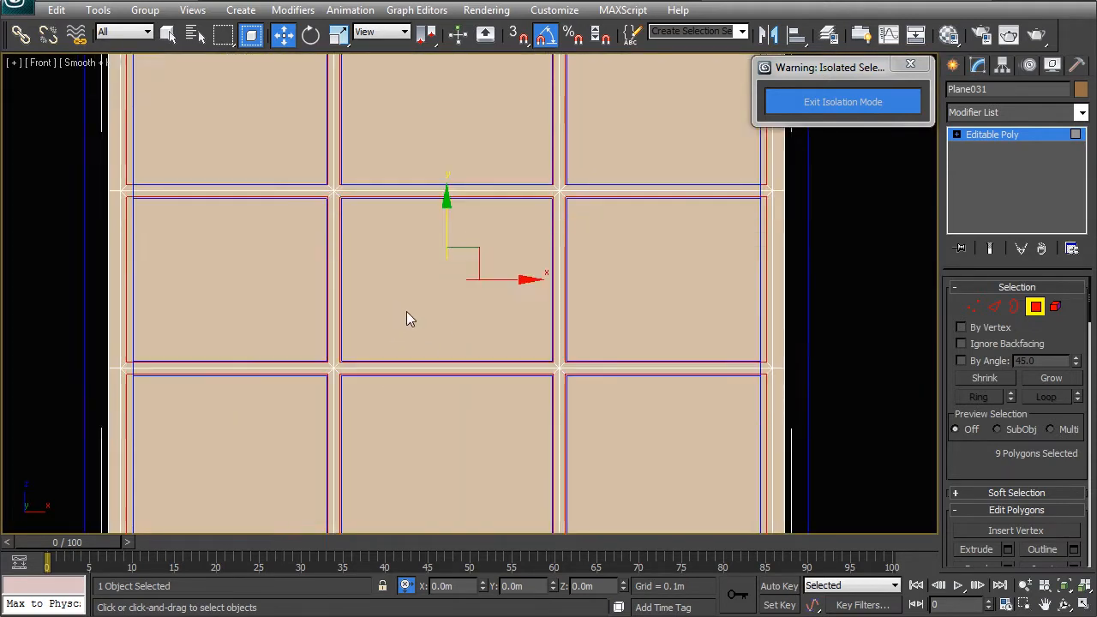
key("F3")
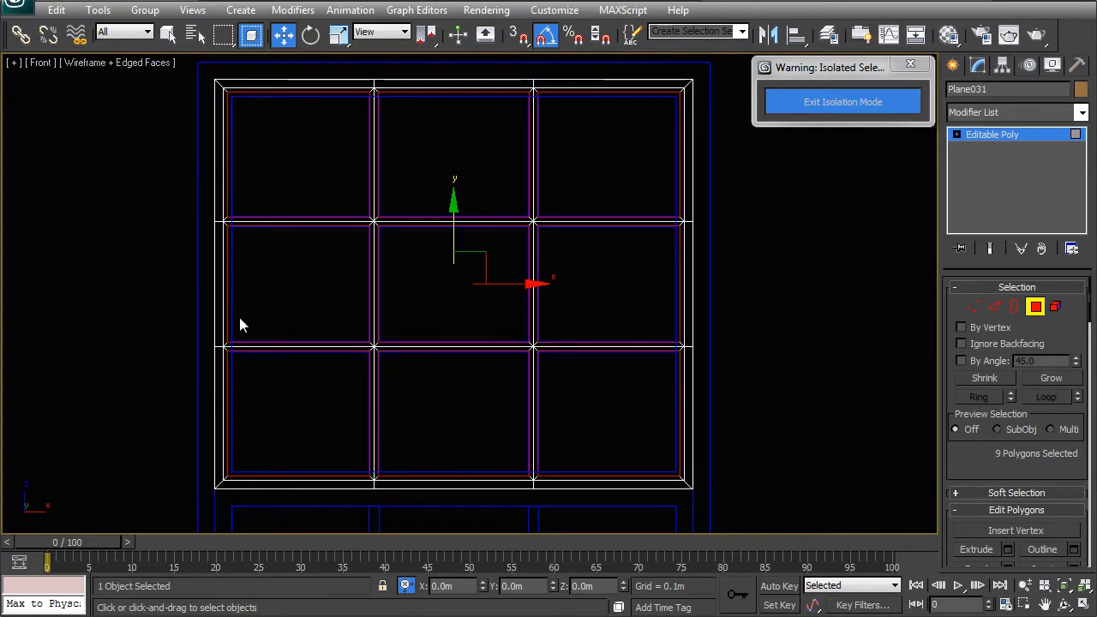
key("F3")
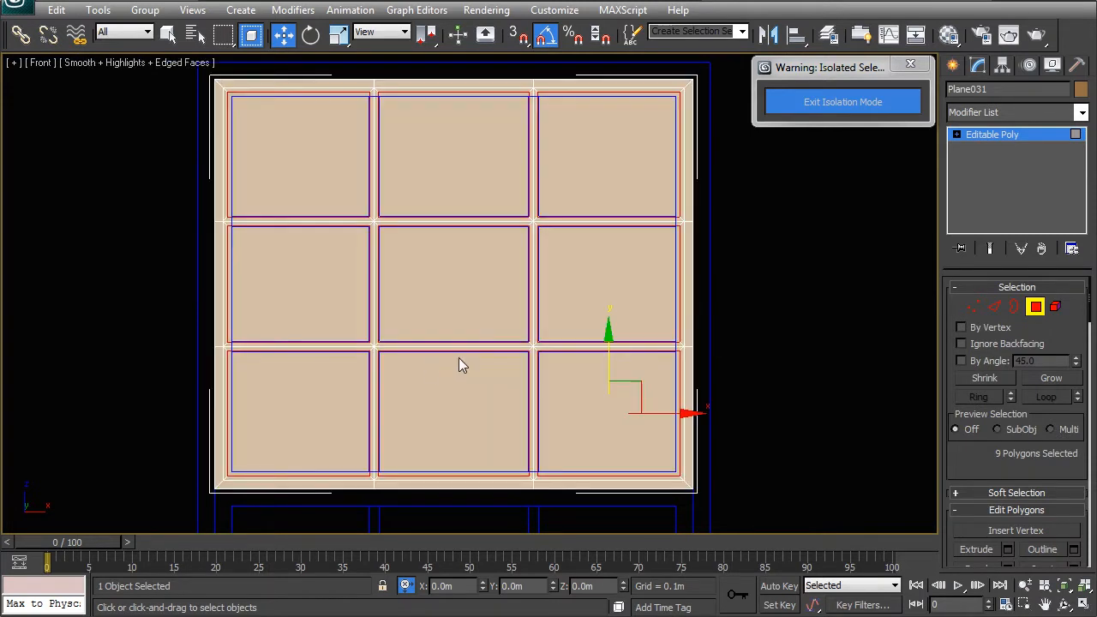
key("F2")
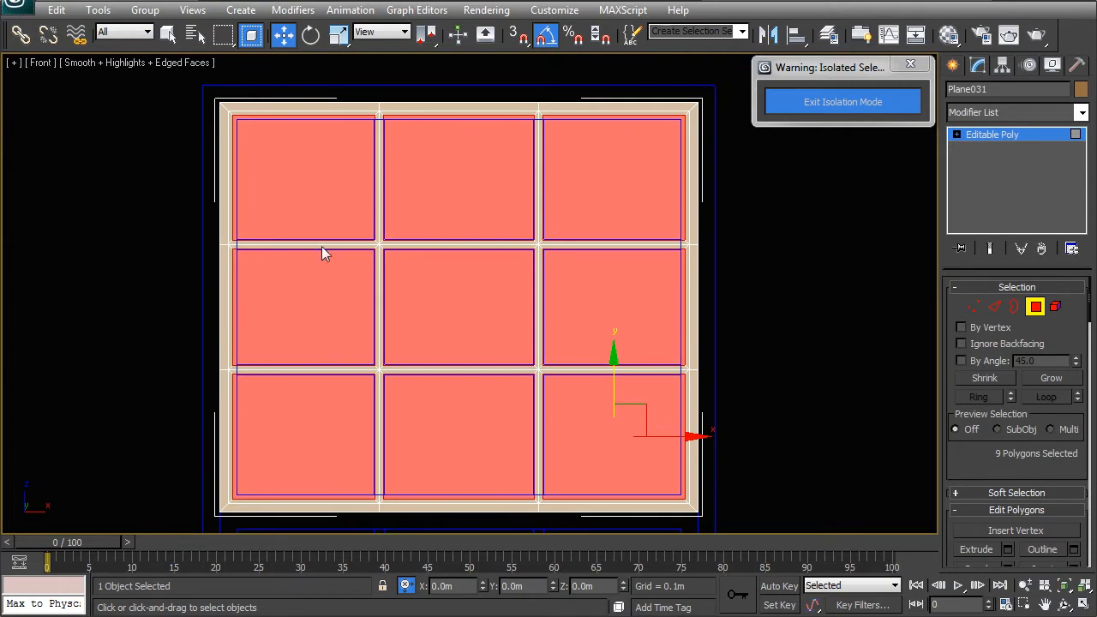
key("F2")
left_click_drag(1089, 303, 1091, 380)
left_click(1055, 344)
left_click(591, 329)
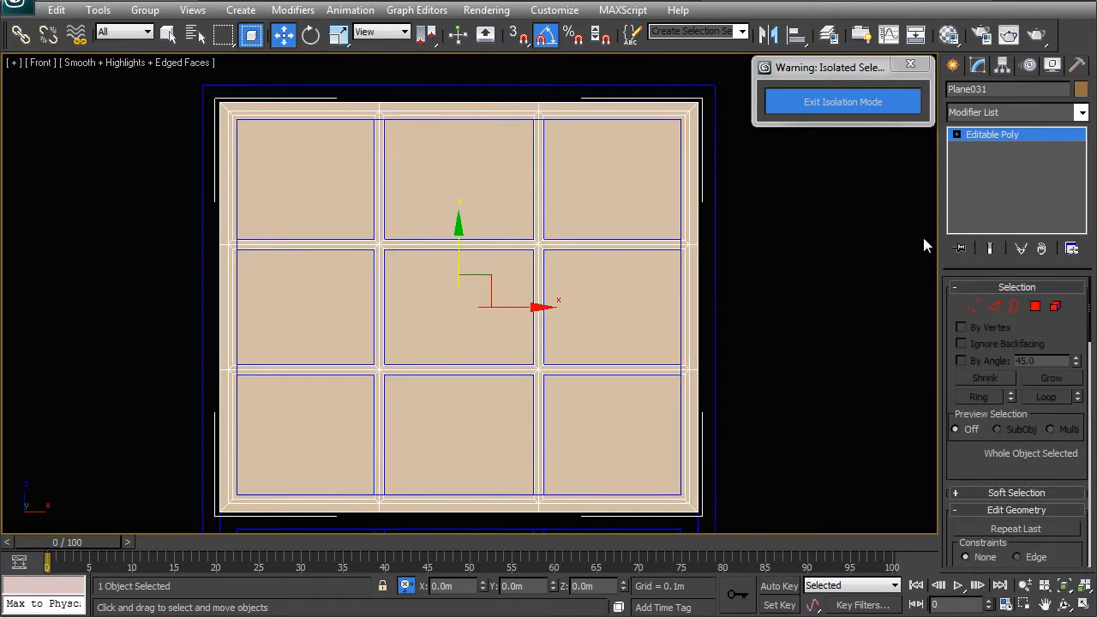
Step: Add a Tessellate modifier to the upper sash frame, operating on polygons with a tension of 0.0
left_click(1027, 109)
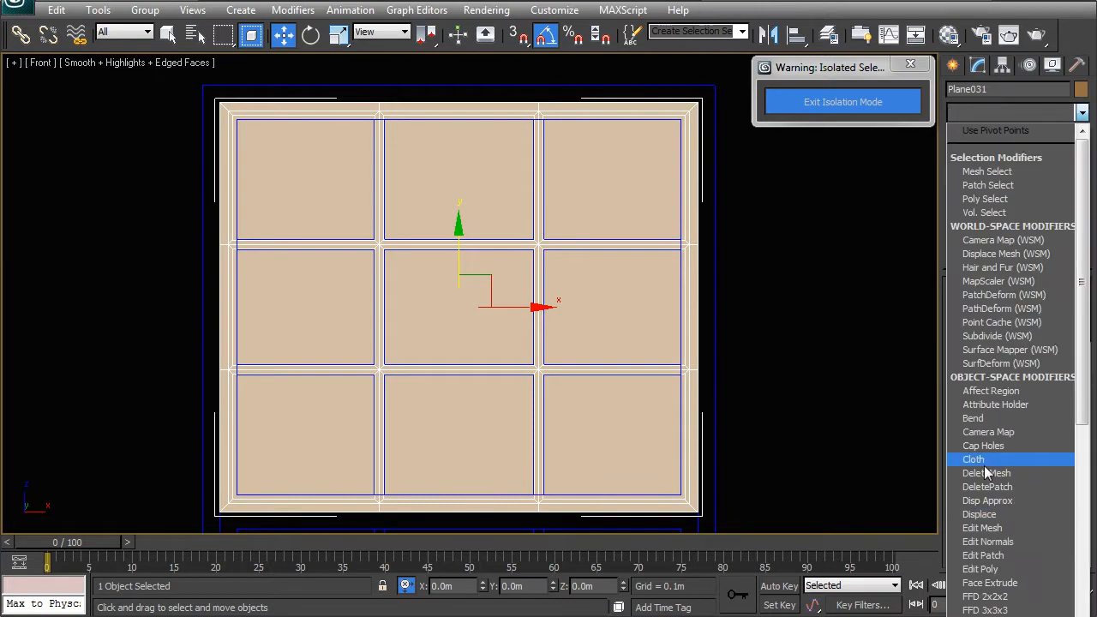
type("te")
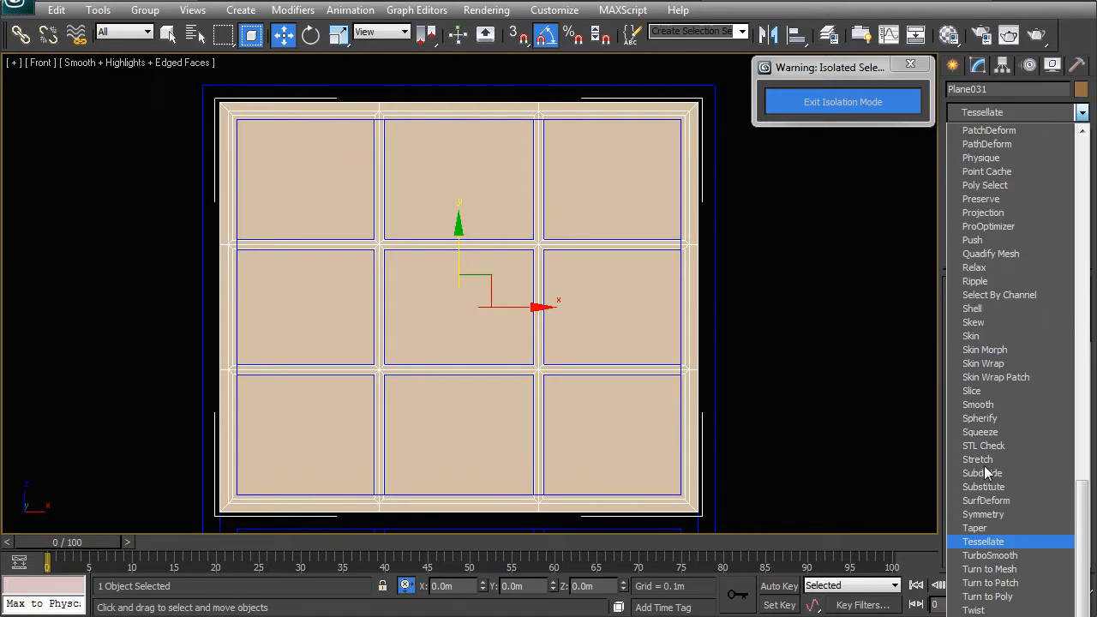
key("Return")
left_click(1057, 315)
right_click(1067, 361)
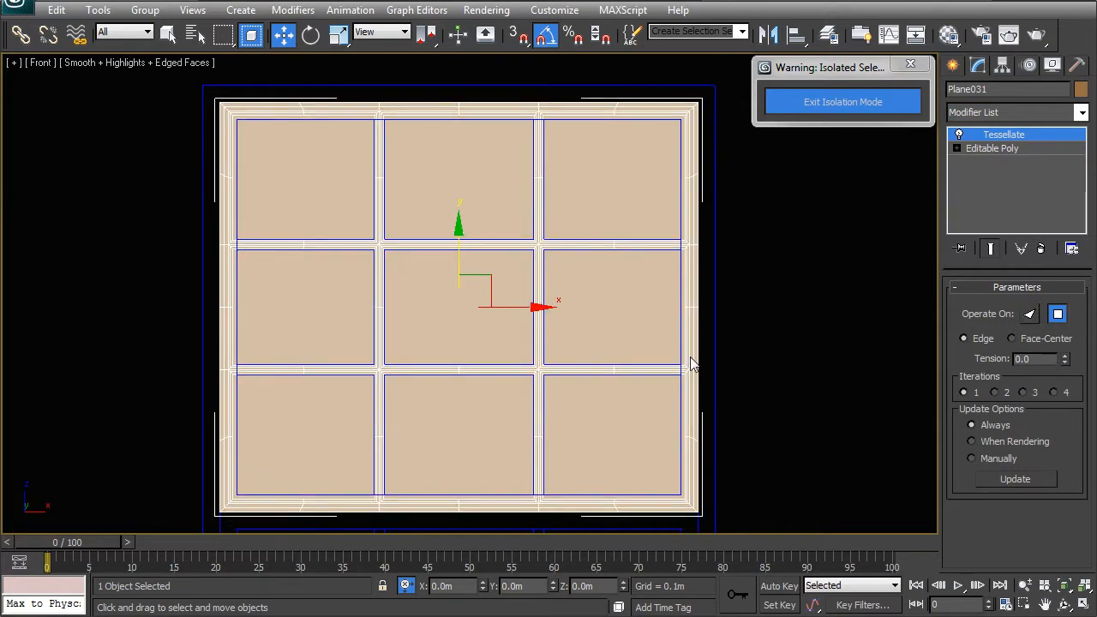
Step: Cut the Tessellate modifier from the sash frame and paste it onto the detached glass panes
right_click(1000, 137)
left_click(874, 188)
left_click(650, 318)
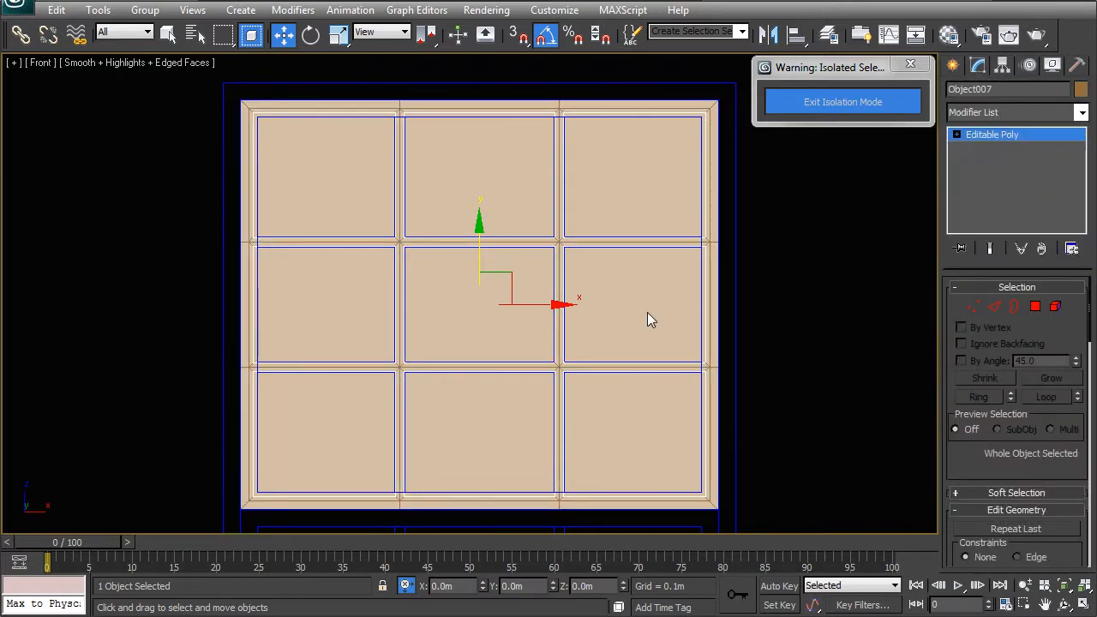
right_click(953, 137)
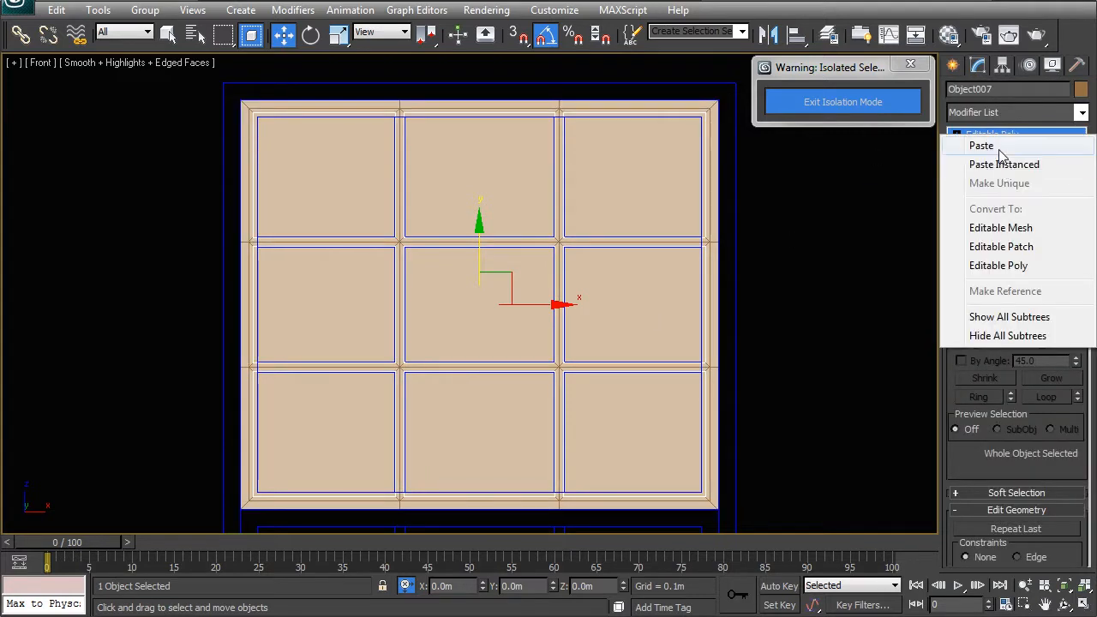
left_click(978, 145)
left_click(732, 300)
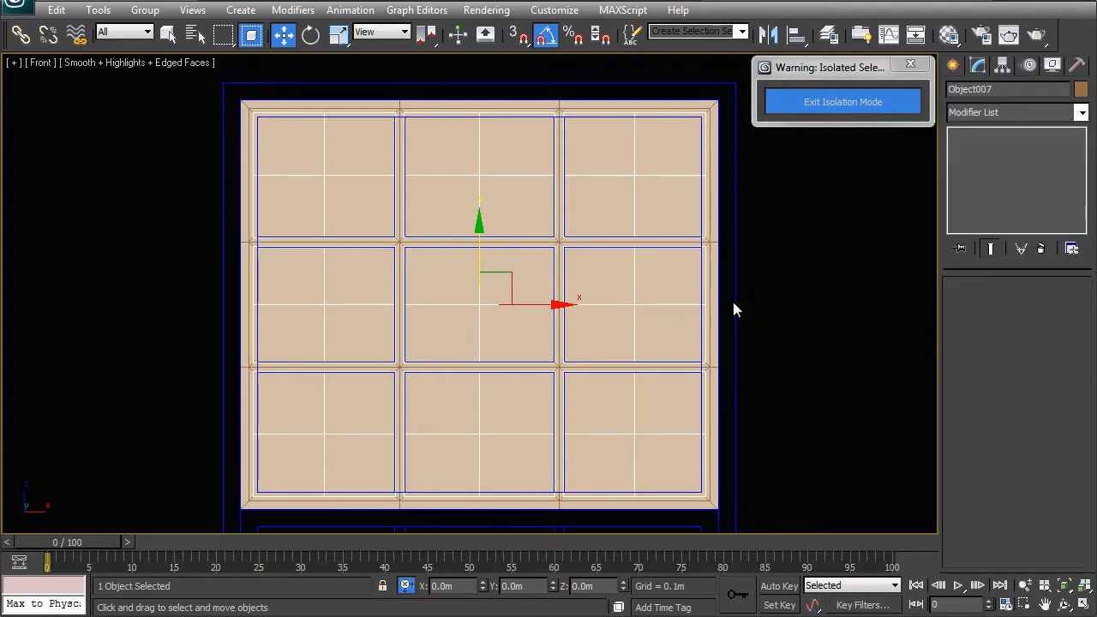
Step: Inspect the tessellated glass panes within the upper sash in the perspective view
left_click(663, 298)
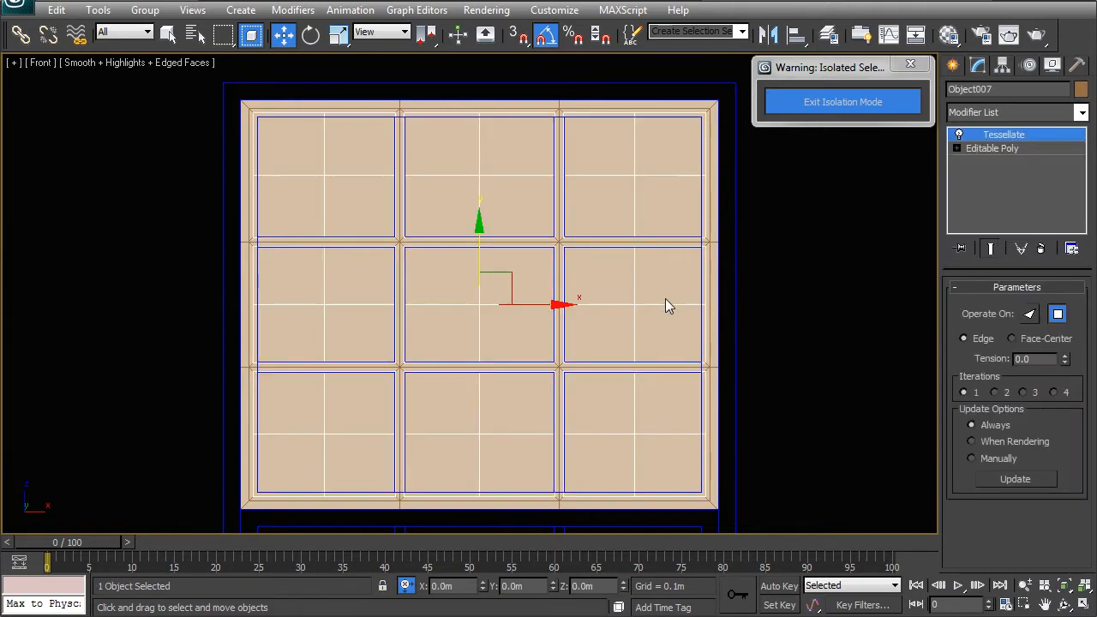
key("p")
middle_click_drag(665, 299, 626, 328, "alt")
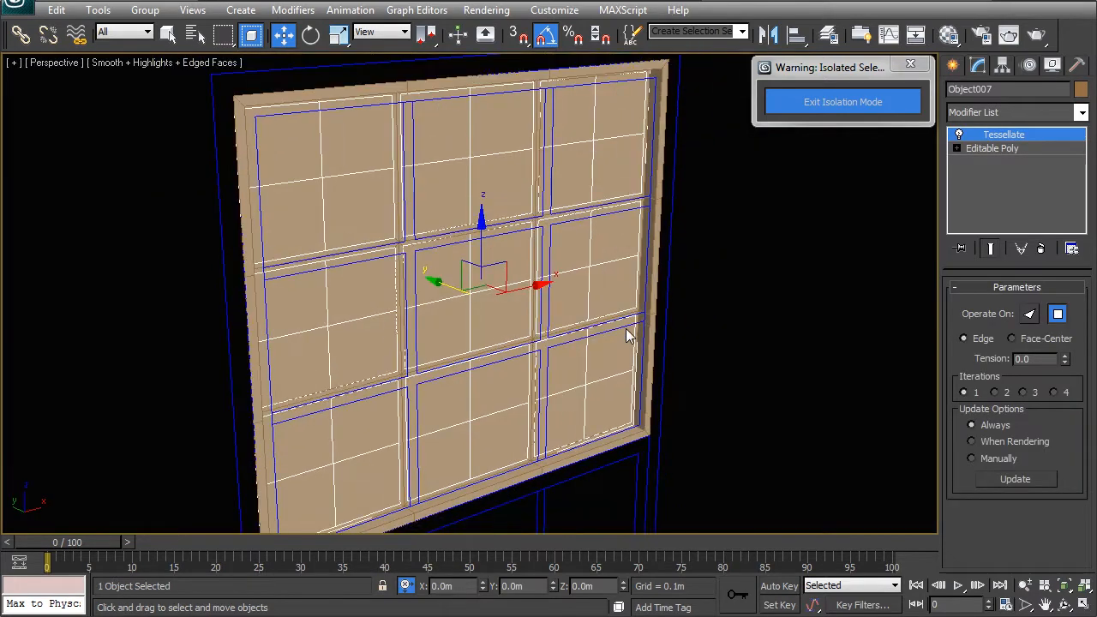
scroll(540, 351, "up", 5)
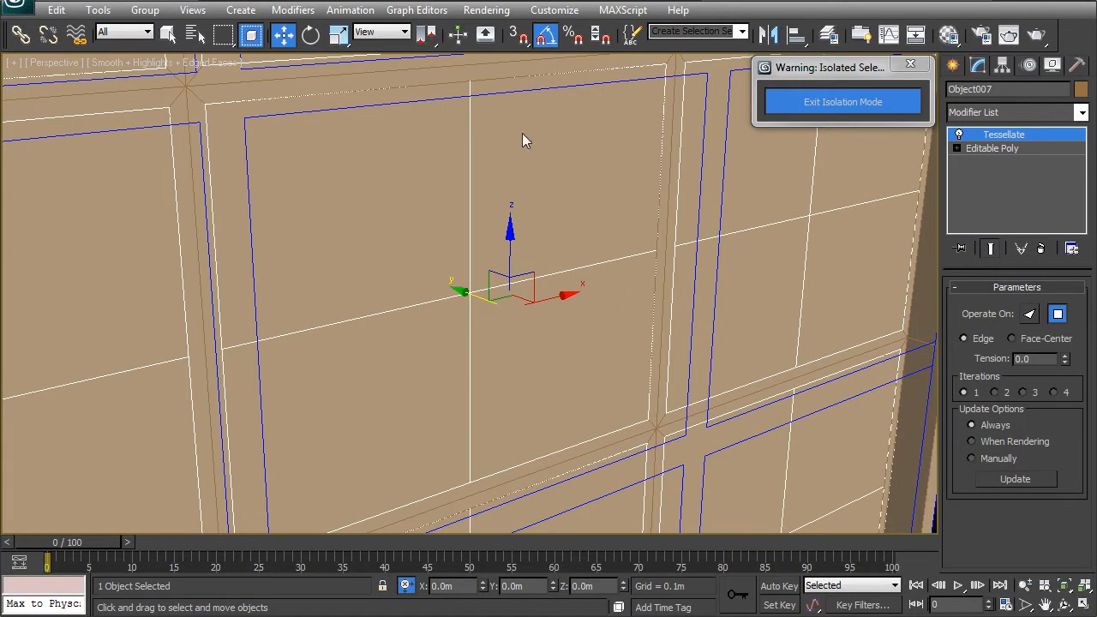
scroll(544, 417, "down", 3)
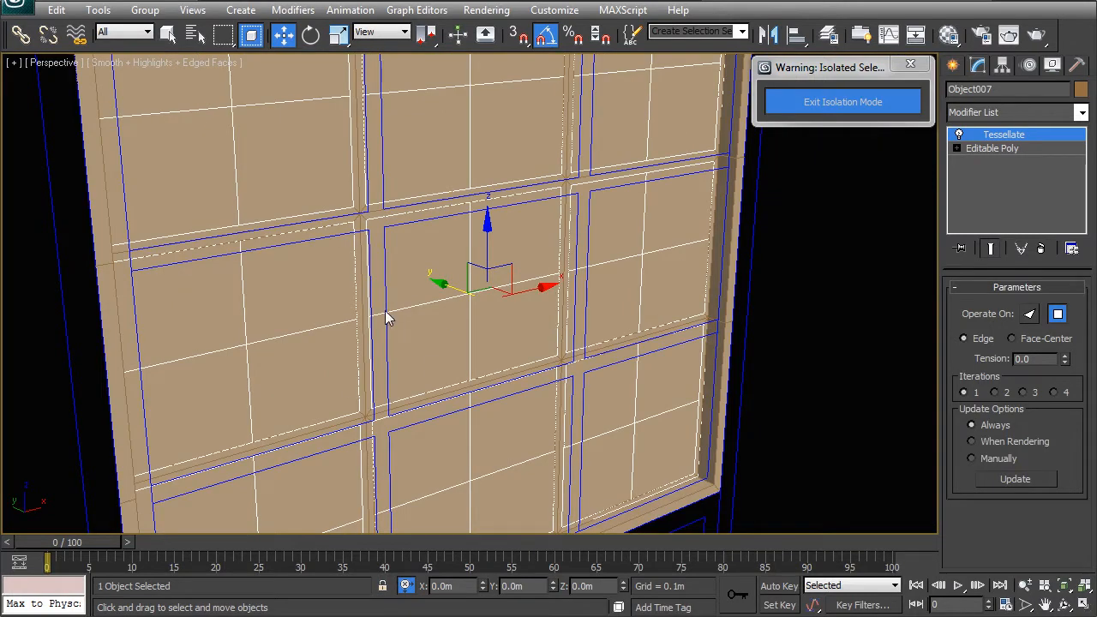
key("ctrl+z")
key("ctrl+y")
Step: Exit isolation and isolate the upper sash frame and glass panes together with the outer window frame
left_click(713, 319)
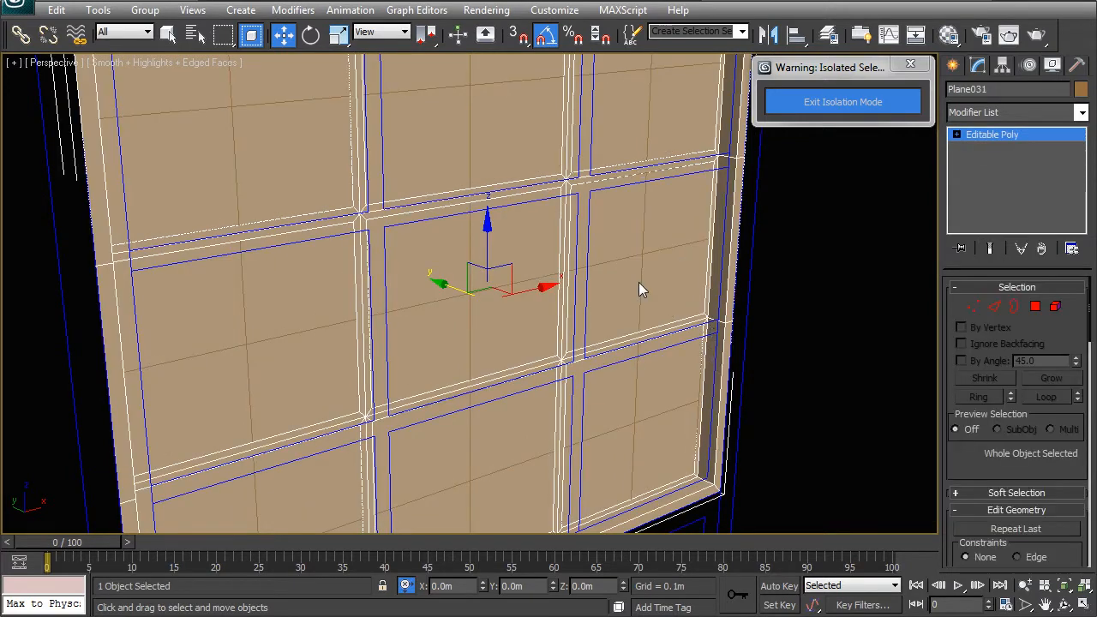
left_click(731, 314, "ctrl")
left_click(799, 103)
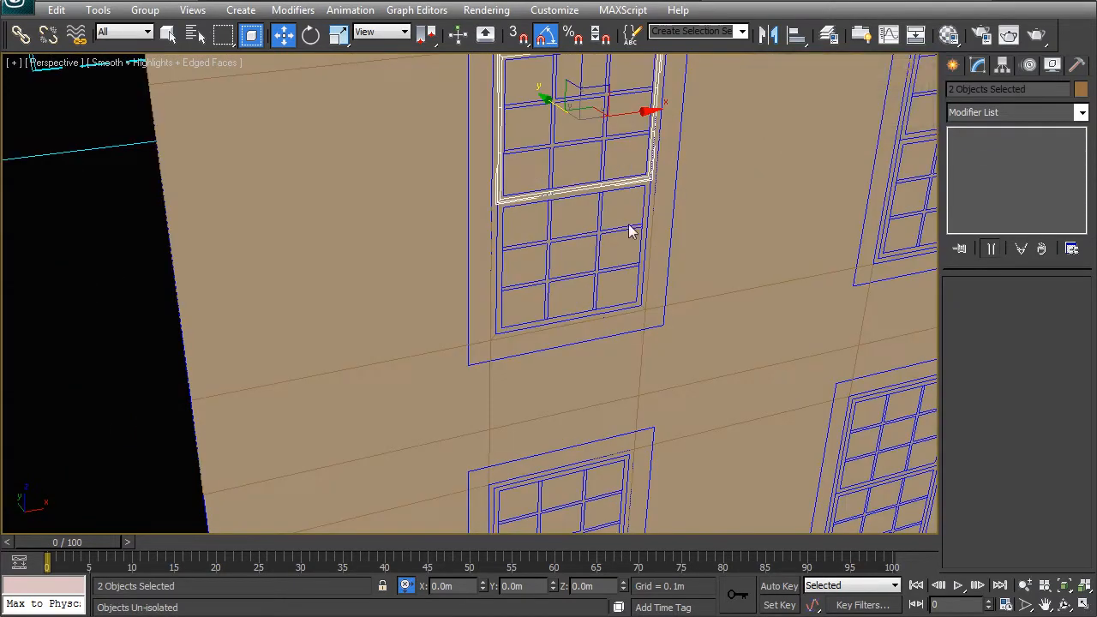
key("F3")
scroll(472, 369, "up", 2)
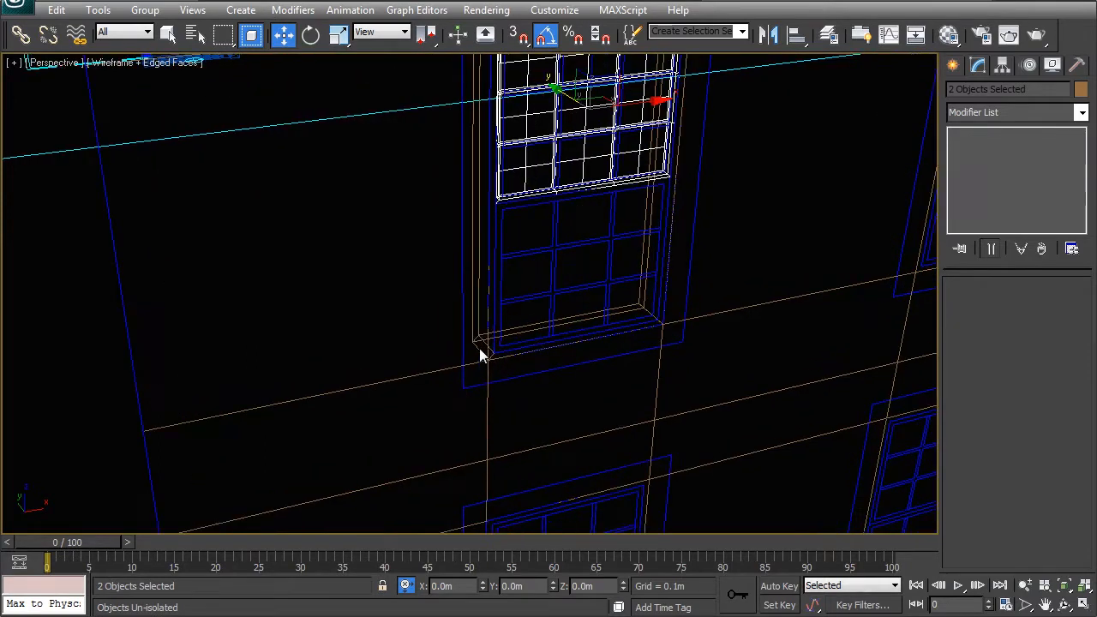
left_click(482, 365, "ctrl")
right_click(508, 297)
left_click(557, 155)
mouse_move(540, 346)
middle_mouse_down("alt")
mouse_move(562, 343)
mouse_move(506, 304)
mouse_move(477, 316)
mouse_move(469, 292)
mouse_move(450, 320)
middle_mouse_up("alt")
key("F3")
Step: Copy the upper sash frame and glass panes together, snapped into the window's lower half and set back behind the upper sash
left_click(467, 249)
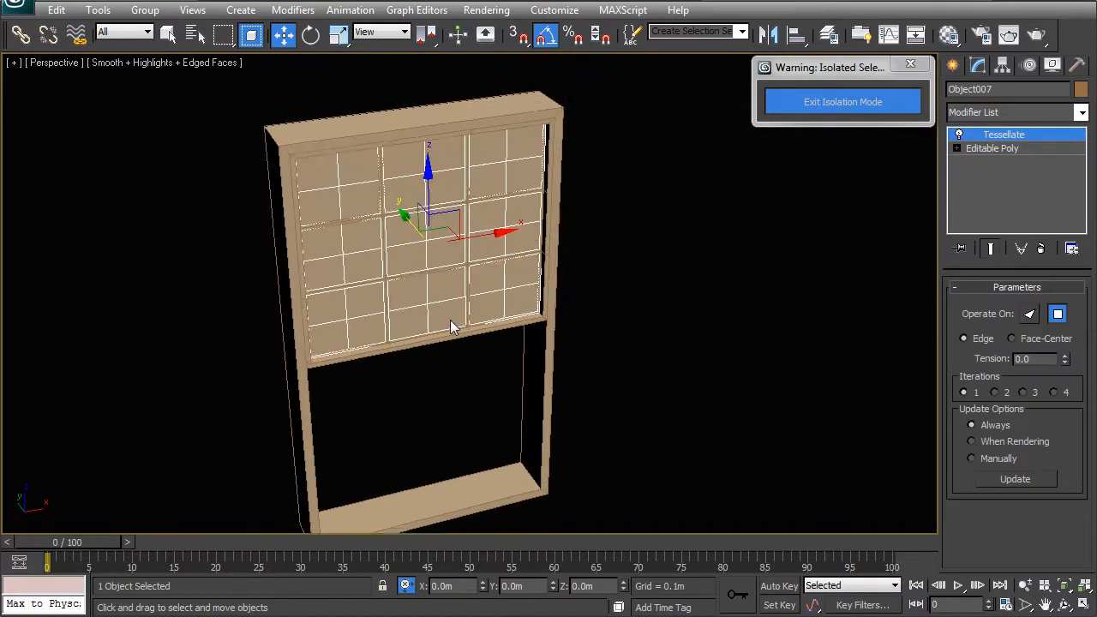
scroll(469, 312, "up", 5)
left_click(466, 312, "ctrl")
middle_click_drag(512, 377, 468, 296, "alt")
scroll(468, 296, "down", 5)
mouse_move(390, 326)
middle_mouse_down("alt")
mouse_move(465, 311)
mouse_move(514, 318)
mouse_move(510, 382)
middle_mouse_up("alt")
scroll(466, 312, "up", 4)
key("F3")
middle_click_drag(514, 283, 556, 346, "alt")
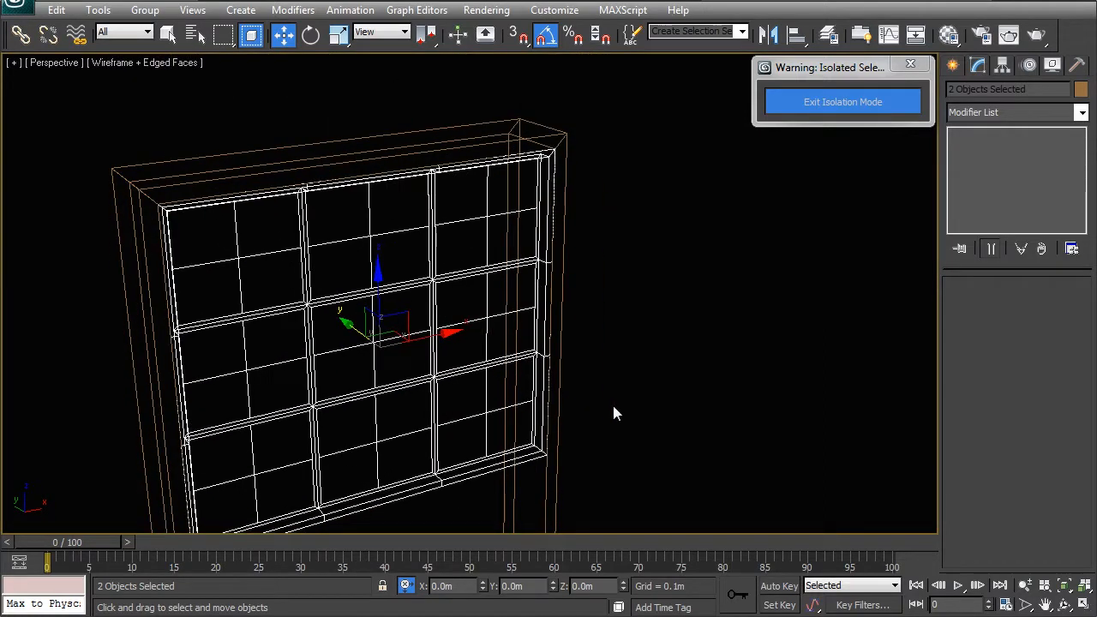
middle_click_drag(435, 398, 443, 360)
key("s")
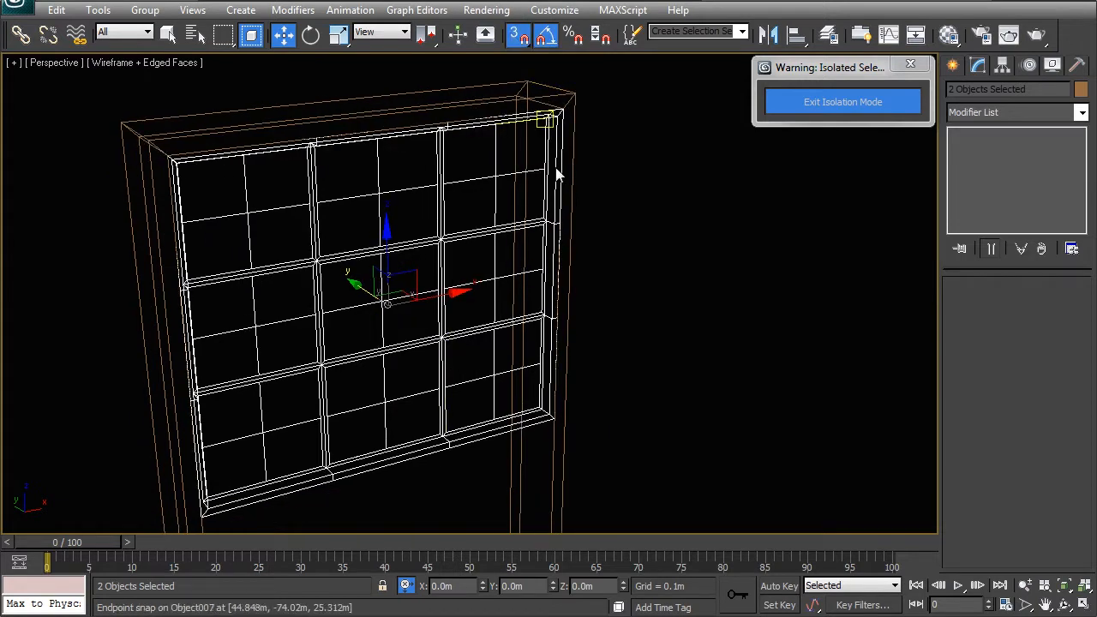
left_click(383, 585)
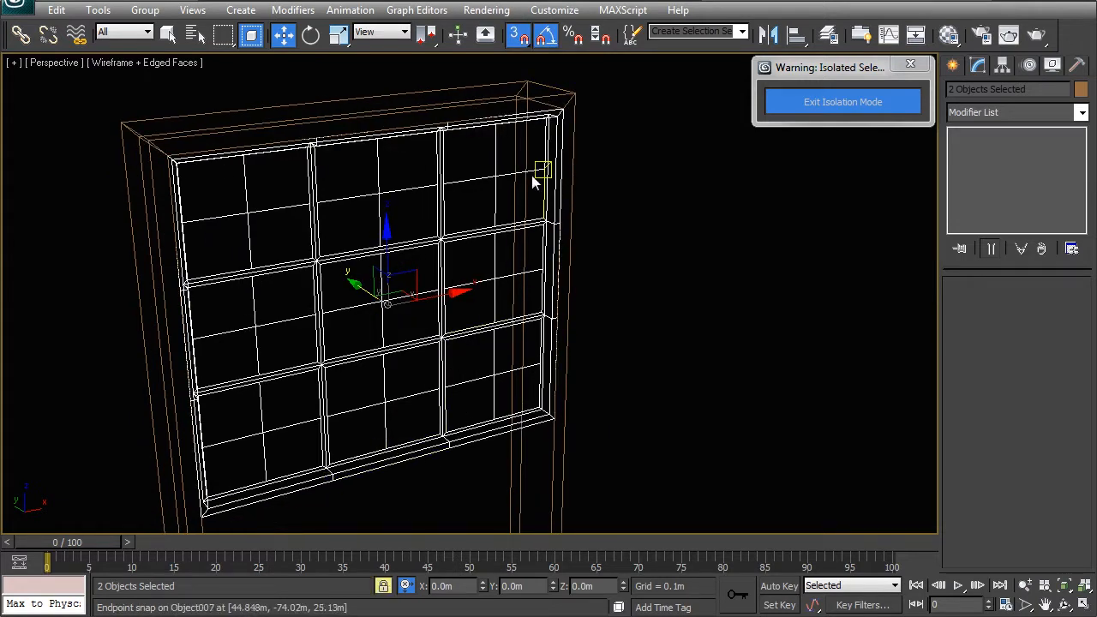
mouse_move(569, 116)
left_mouse_down("shift")
mouse_move(573, 410)
mouse_move(554, 422)
left_mouse_up("shift")
left_click(551, 379)
middle_click_drag(532, 335, 555, 253)
left_click(480, 321, "ctrl")
left_click(474, 345, "ctrl")
Step: Clear the selection and inspect how the copied lower sash sits against the upper sash in the shaded perspective view
scroll(540, 290, "down", 3)
middle_click_drag(474, 344, 554, 301)
key("s")
key("F3")
middle_click_drag(460, 382, 416, 249, "alt")
key("ctrl+d")
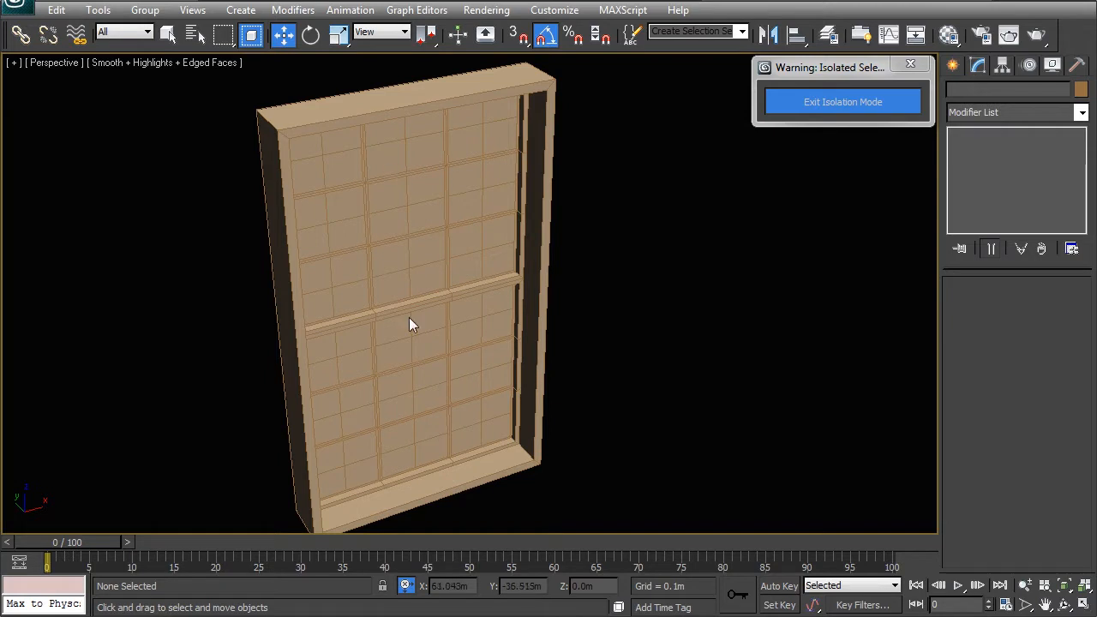
middle_click_drag(444, 297, 419, 338, "alt")
middle_click_drag(591, 335, 589, 358, "alt")
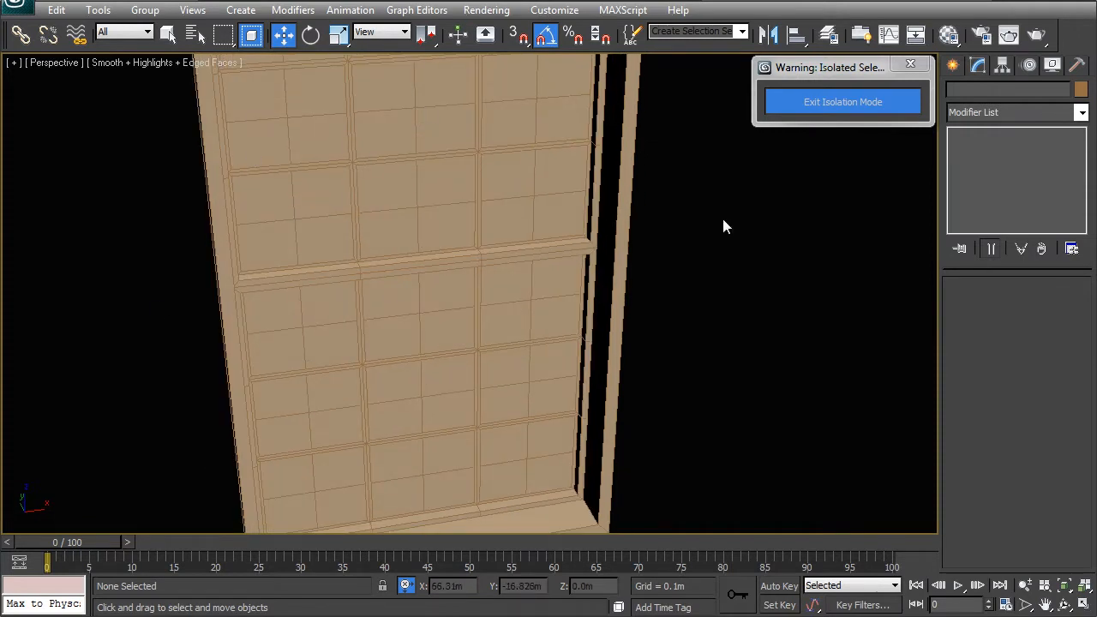
middle_click_drag(483, 318, 512, 297, "alt")
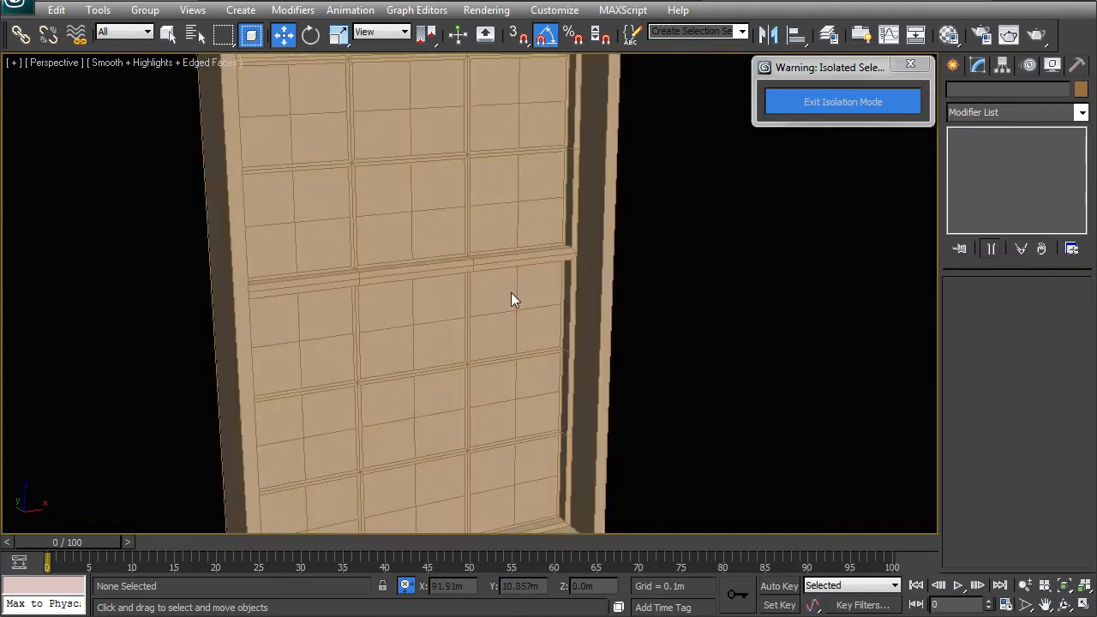
Step: Add one shared Shell modifier to the glass panes of both the lower and upper sashes
left_click(502, 343)
middle_click_drag(502, 345, 569, 342, "alt")
scroll(472, 341, "up", 5)
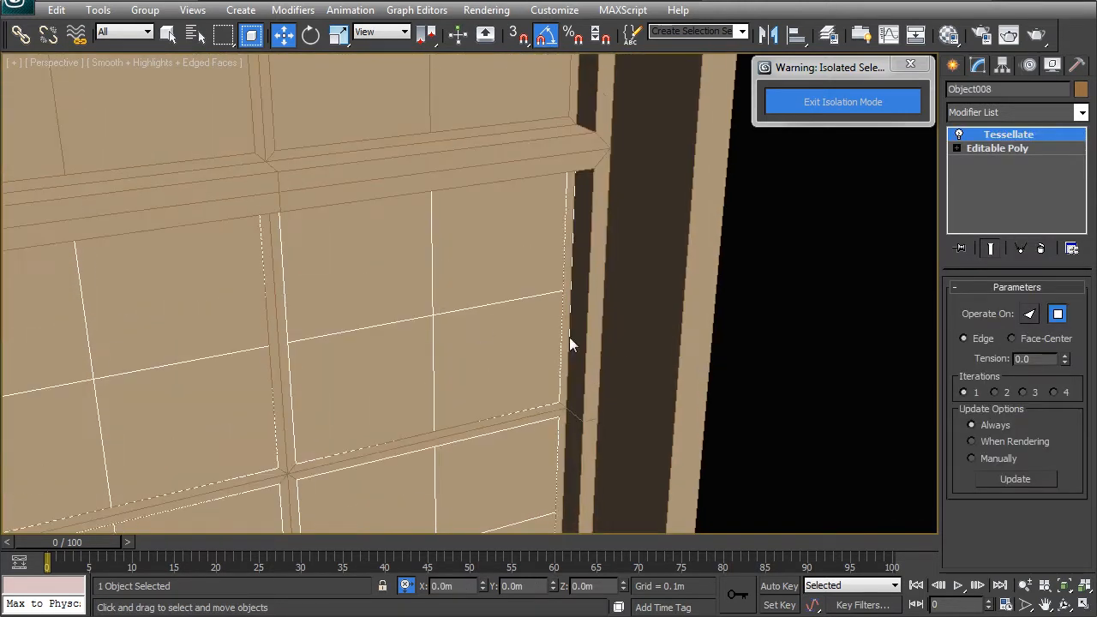
middle_click_drag(439, 220, 449, 320)
left_click(443, 178, "ctrl")
scroll(449, 321, "down", 3)
middle_click_drag(377, 277, 441, 317, "alt")
scroll(413, 268, "down", 3)
middle_click_drag(412, 268, 498, 201)
scroll(476, 324, "up", 3)
middle_click_drag(476, 324, 460, 251)
scroll(452, 355, "up", 3)
mouse_move(451, 389)
left_mouse_down()
mouse_move(434, 380)
mouse_move(449, 390)
left_mouse_up()
left_click(1082, 112)
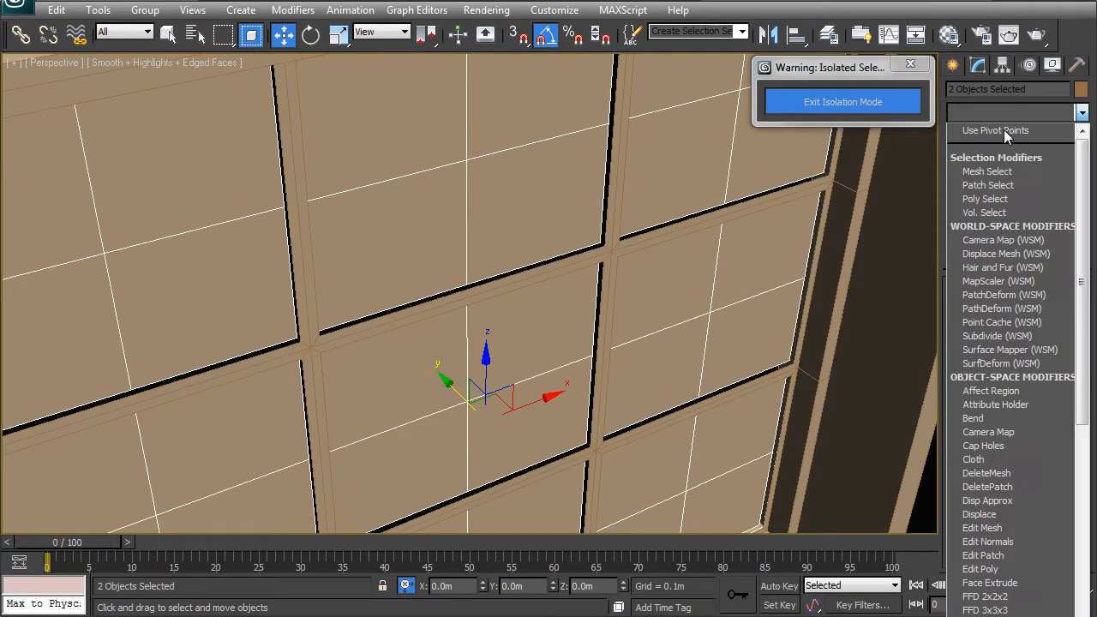
scroll(1011, 428, "down", 10)
left_click(986, 308)
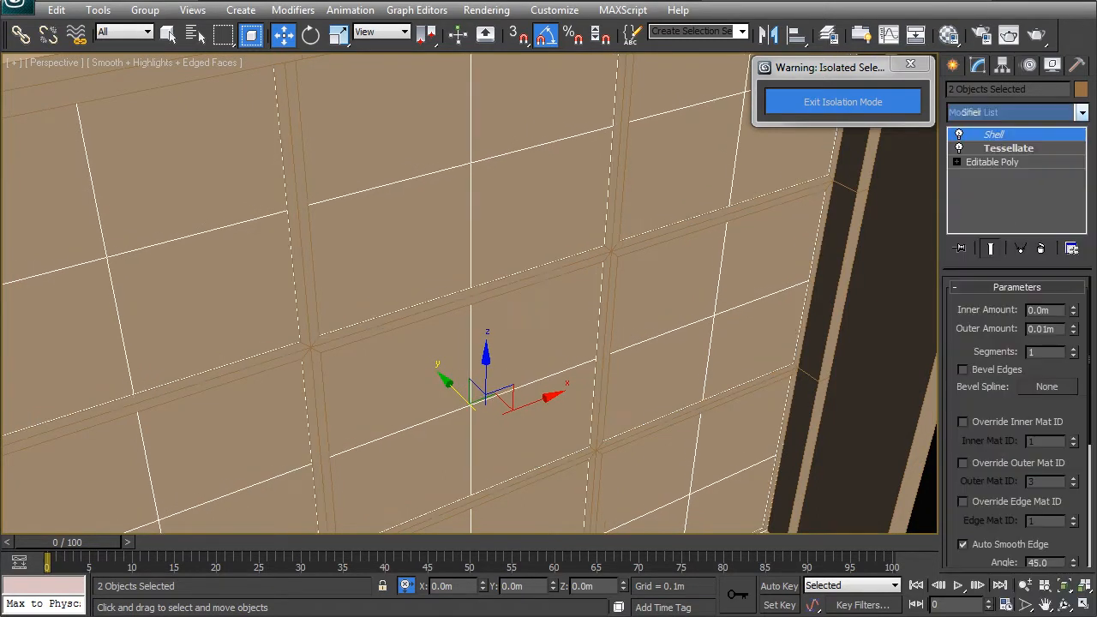
Step: Set the glass Shell's outer amount to 0.0 m and its inner amount to 0.01 m, checking the thickness in wireframe
left_click(1072, 333)
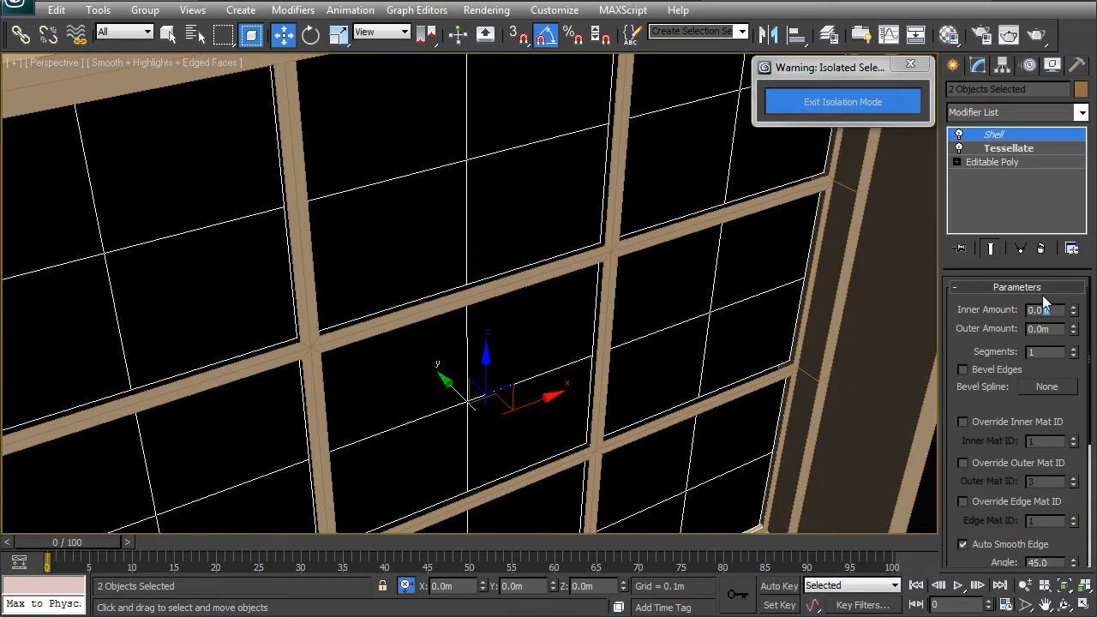
left_click(1044, 300)
type("0.01")
key("Return")
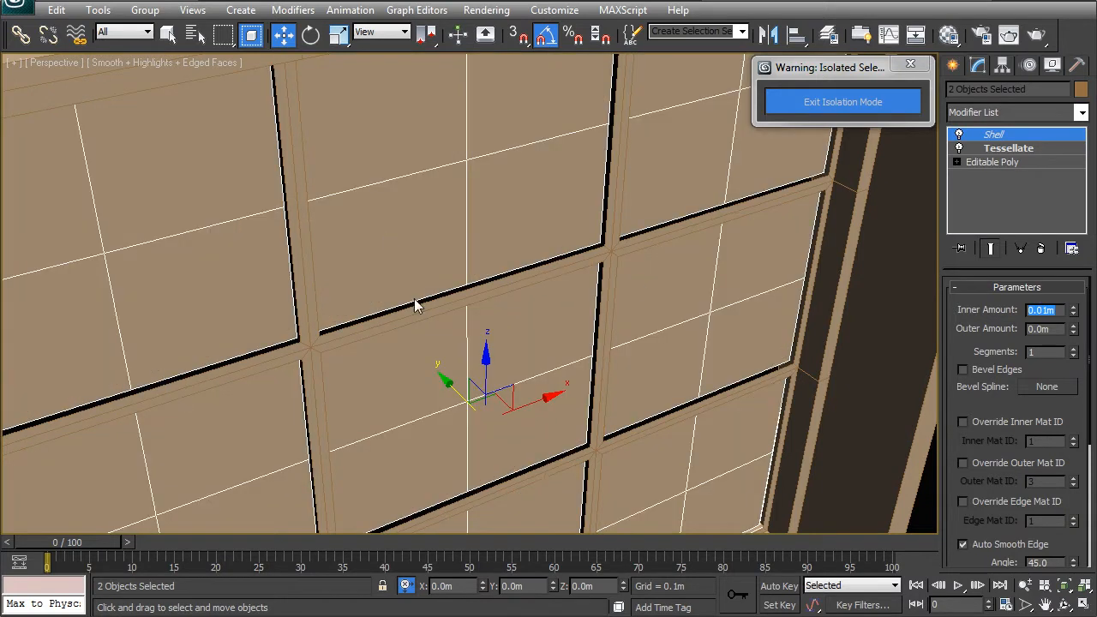
key("F3")
key("F3")
key("F3")
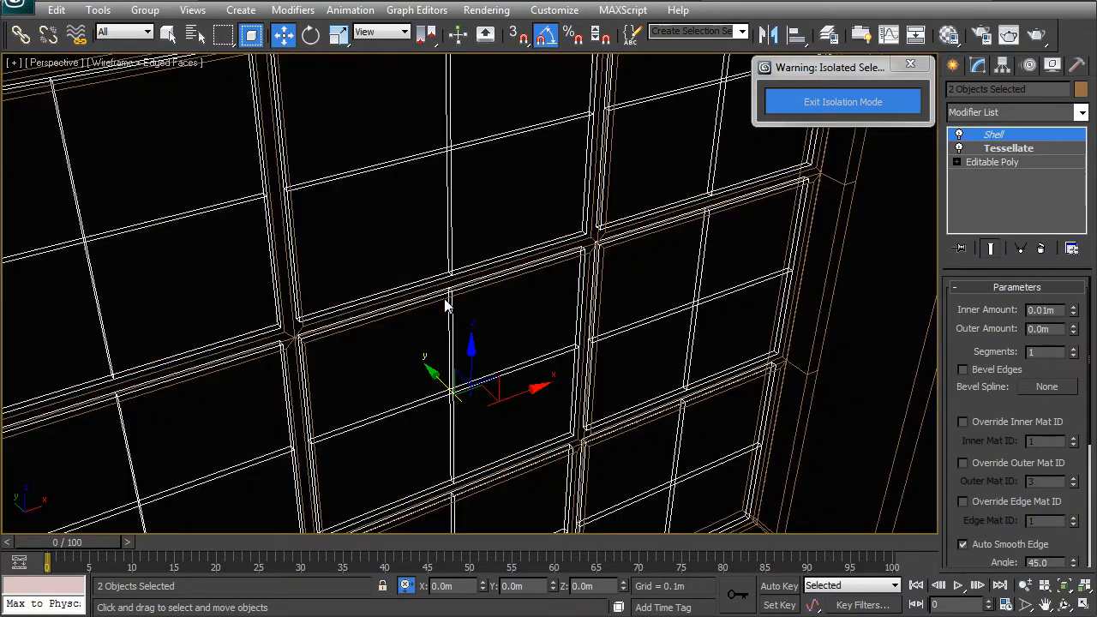
Step: Try to extrude the borders of the lower sash frame's nine pane openings backward to give the glazing bars depth
scroll(549, 292, "up", 1)
left_click(573, 304)
mouse_move(569, 297)
middle_mouse_down()
mouse_move(570, 325)
mouse_move(529, 308)
mouse_move(546, 297)
mouse_move(861, 311)
middle_mouse_up()
key("F3")
left_click(1012, 306)
left_click(720, 288)
middle_click_drag(686, 296, 577, 375, "alt")
left_click(436, 316, "ctrl")
left_click(392, 331, "ctrl")
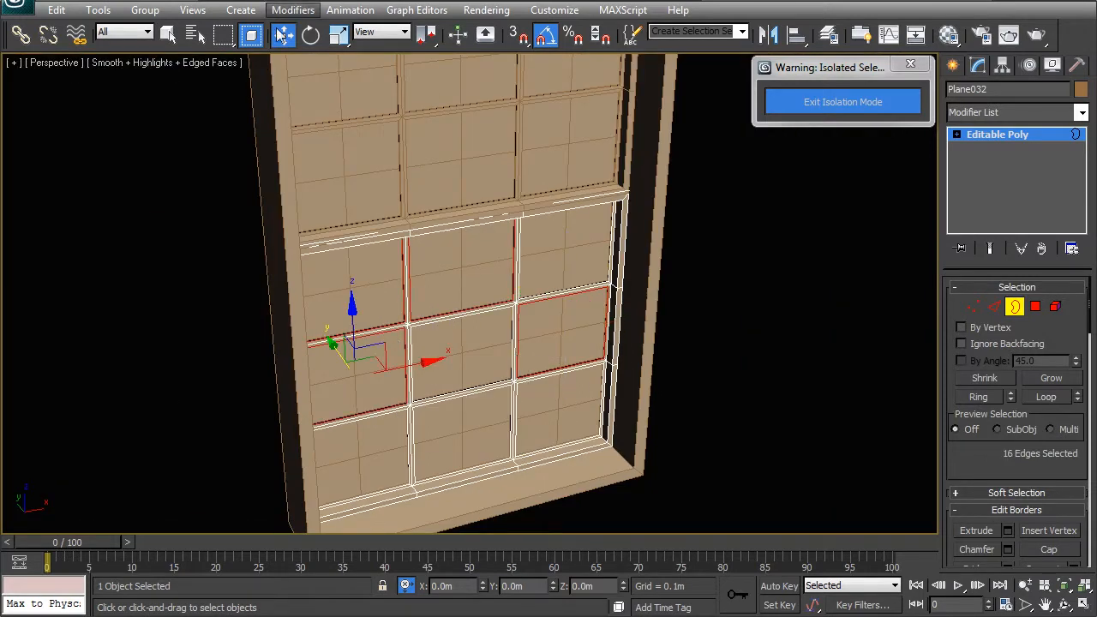
left_click_drag(384, 296, 383, 297, "ctrl")
middle_click_drag(497, 349, 511, 321, "alt")
scroll(542, 273, "up", 5)
left_click_drag(596, 272, 574, 257, "shift")
scroll(540, 290, "down", 5)
middle_click_drag(524, 303, 368, 360, "alt")
scroll(460, 298, "up", 3)
middle_click_drag(442, 310, 382, 358, "alt")
scroll(436, 304, "up", 4)
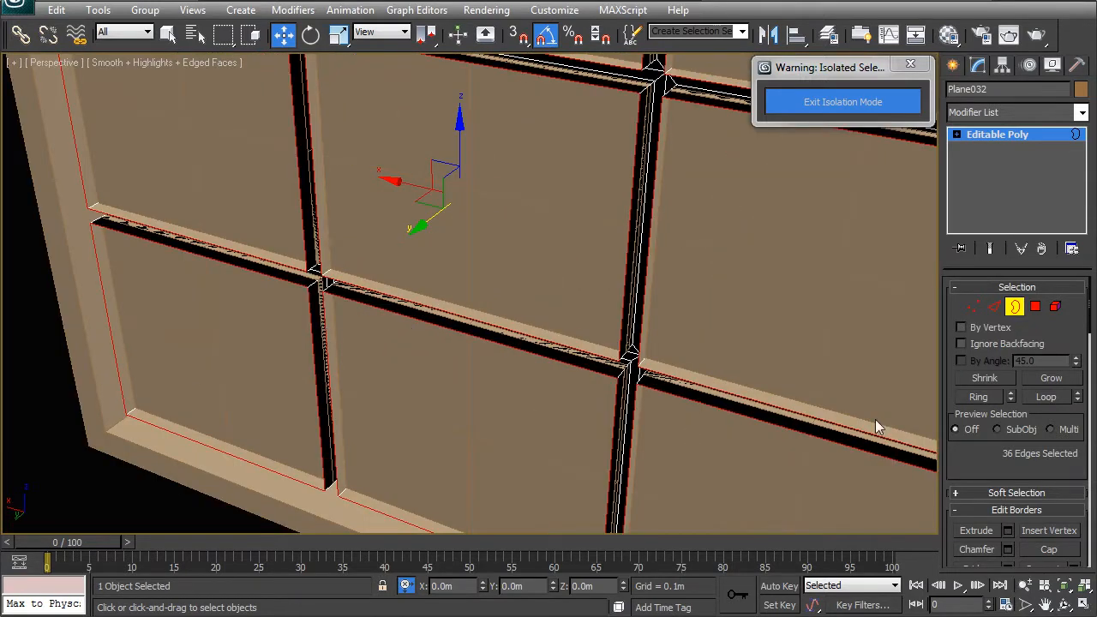
Step: Examine the edges of the lower sash's glazing bars from the front and from behind
left_click(994, 306)
scroll(586, 387, "down", 3)
left_click(583, 362)
scroll(479, 341, "down", 3)
middle_click_drag(479, 336, 350, 345, "alt")
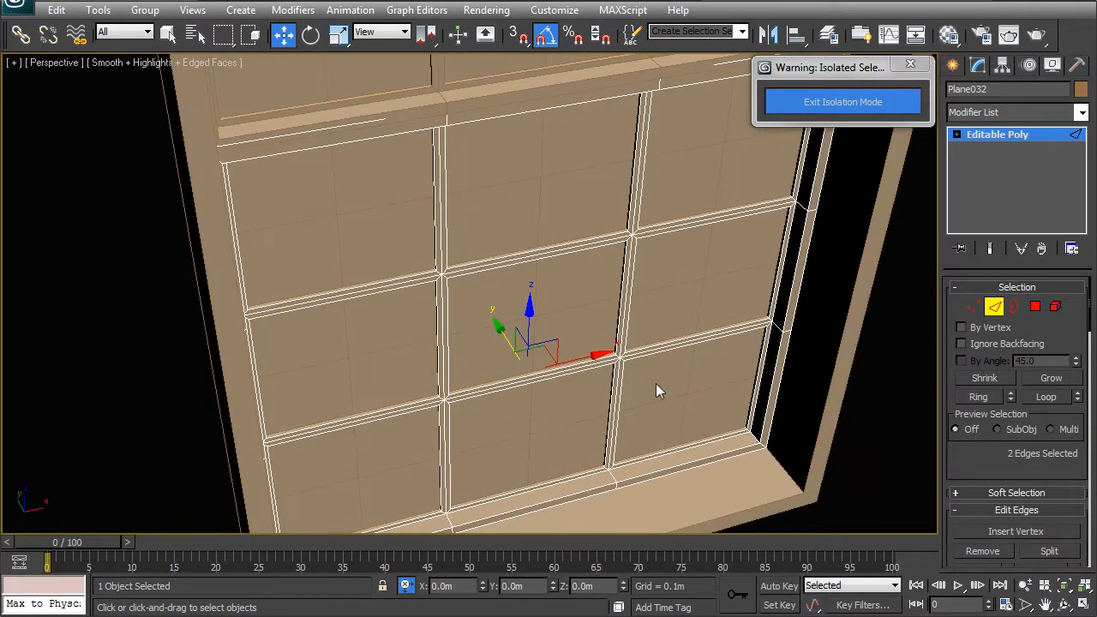
middle_click_drag(660, 329, 641, 327, "alt")
middle_click_drag(931, 330, 584, 168, "alt")
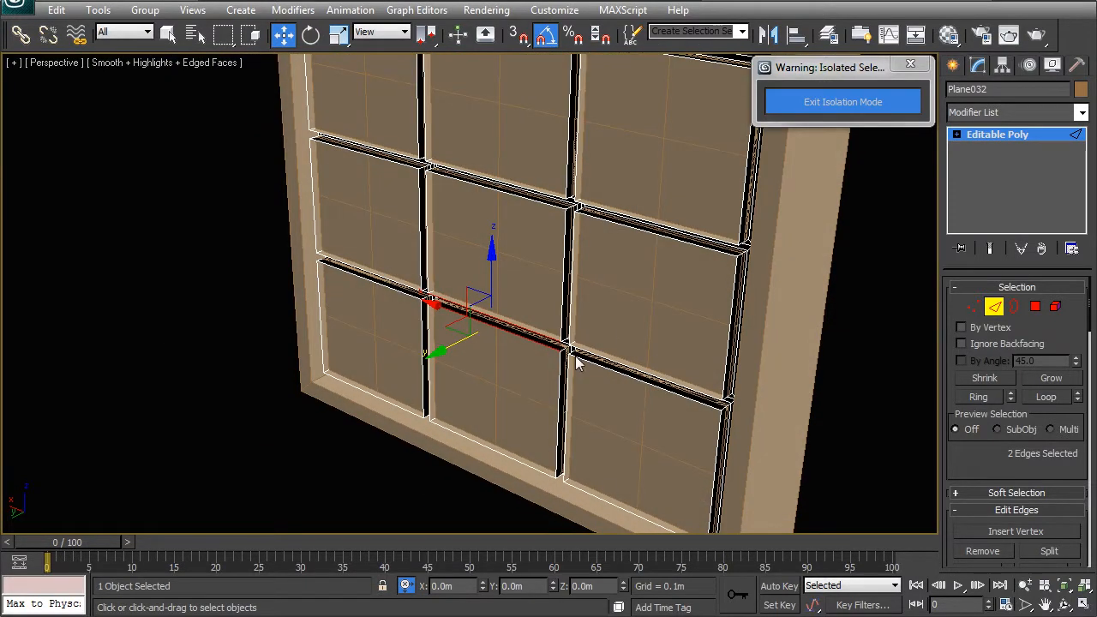
middle_click_drag(566, 345, 456, 291, "alt")
Step: Leave edge editing and compare the upper sash frame with the back of the lower sash frame
key("2")
left_click(527, 238)
middle_click_drag(527, 238, 495, 318, "alt")
mouse_move(407, 296)
middle_mouse_down("alt")
mouse_move(425, 292)
mouse_move(401, 281)
middle_mouse_up("alt")
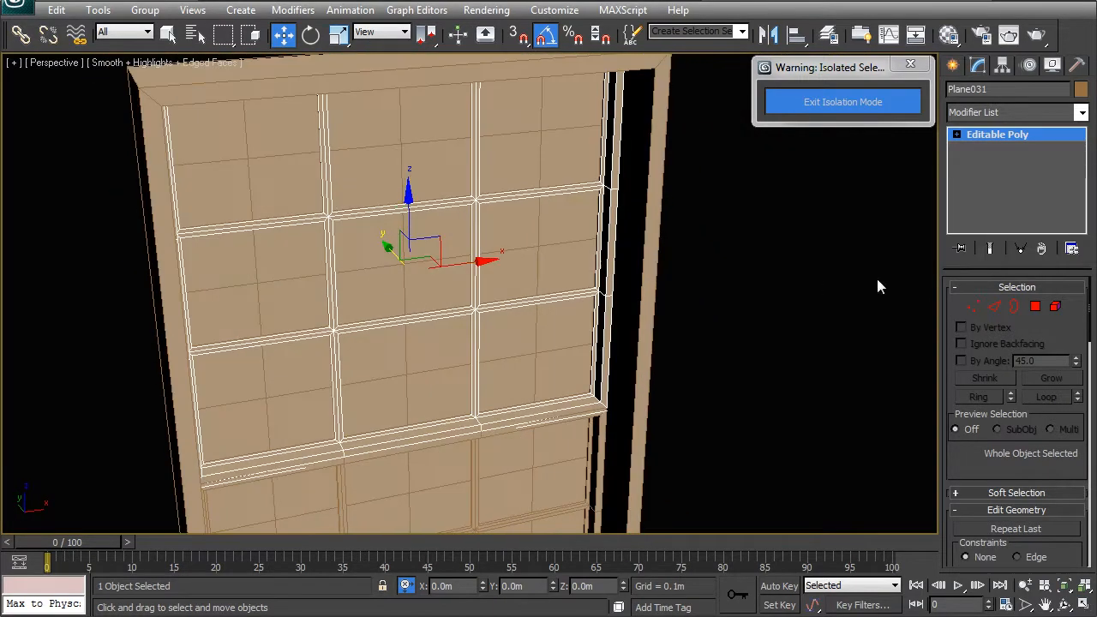
middle_click_drag(423, 439, 482, 337)
left_click(481, 337)
middle_click_drag(416, 386, 291, 314, "alt")
left_click(294, 319)
left_click(295, 318)
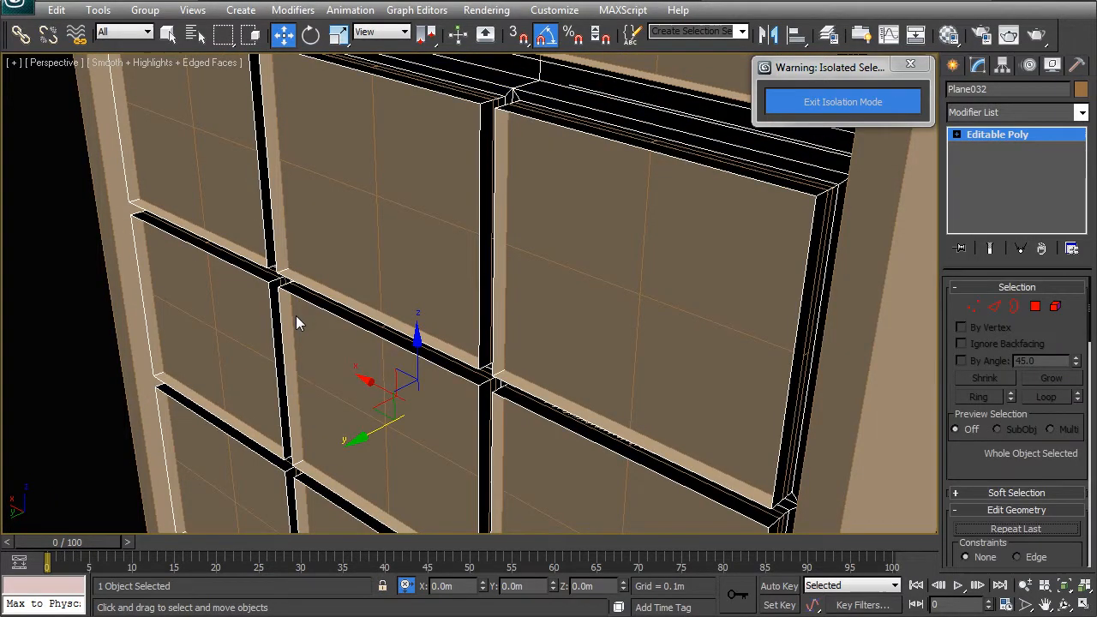
Step: Select all glazing-bar faces of the lower sash, including those along its inner perimeter, and detach them as a separate object
middle_click_drag(296, 316, 531, 382, "alt")
left_click(1035, 307)
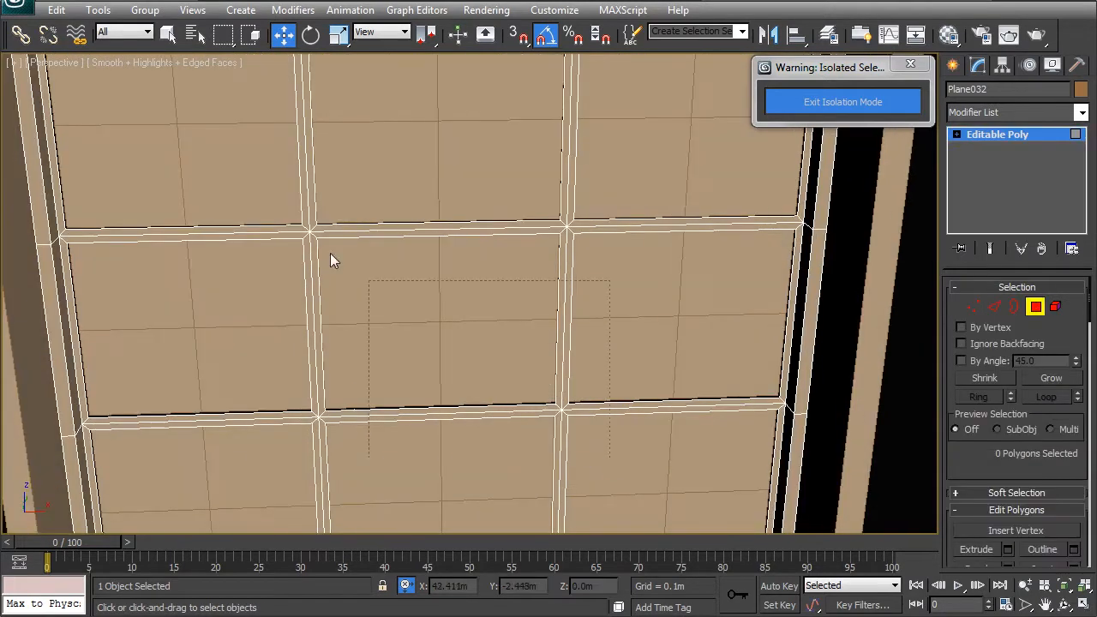
left_click_drag(611, 459, 261, 227)
left_click(68, 252, "ctrl")
left_click(61, 216, "ctrl")
middle_click_drag(222, 364, 230, 247)
left_click(100, 330, "ctrl")
left_click(176, 489, "ctrl")
left_click(397, 485, "ctrl")
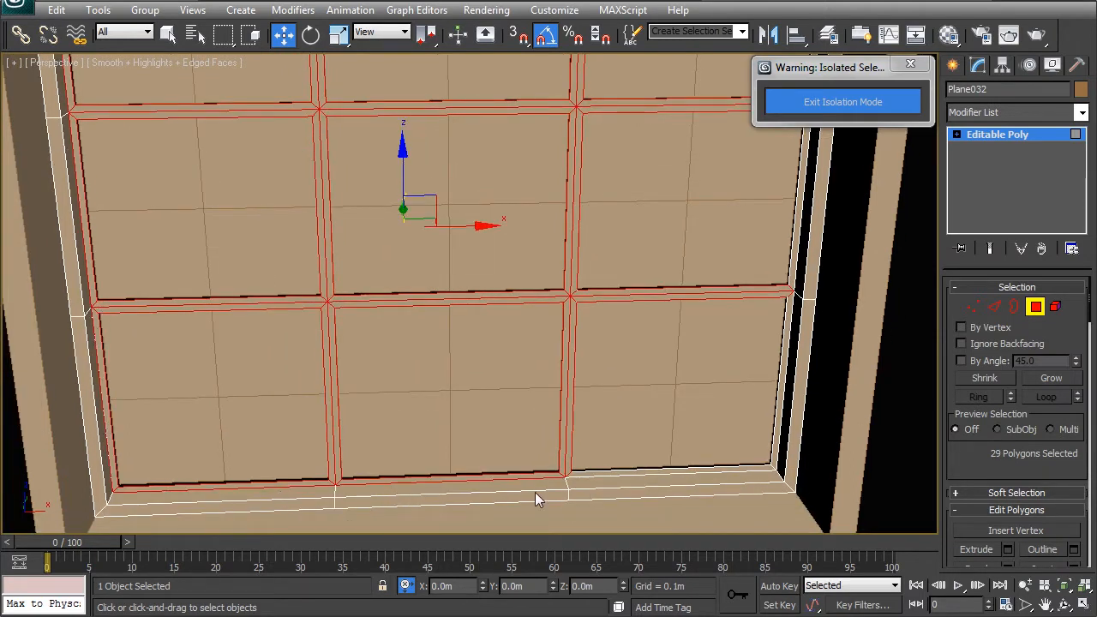
left_click(588, 482, "ctrl")
left_click(789, 358, "ctrl")
left_click(798, 206, "ctrl")
mouse_move(798, 206)
middle_mouse_down()
mouse_move(673, 330)
mouse_move(607, 301)
middle_mouse_up()
left_click(659, 278, "ctrl")
left_click(553, 118, "ctrl")
middle_click_drag(430, 148, 391, 128, "alt")
left_click(392, 120, "ctrl")
middle_click_drag(257, 175, 386, 188)
left_click(382, 184, "ctrl")
left_click_drag(1090, 310, 1091, 389)
left_click(1050, 327)
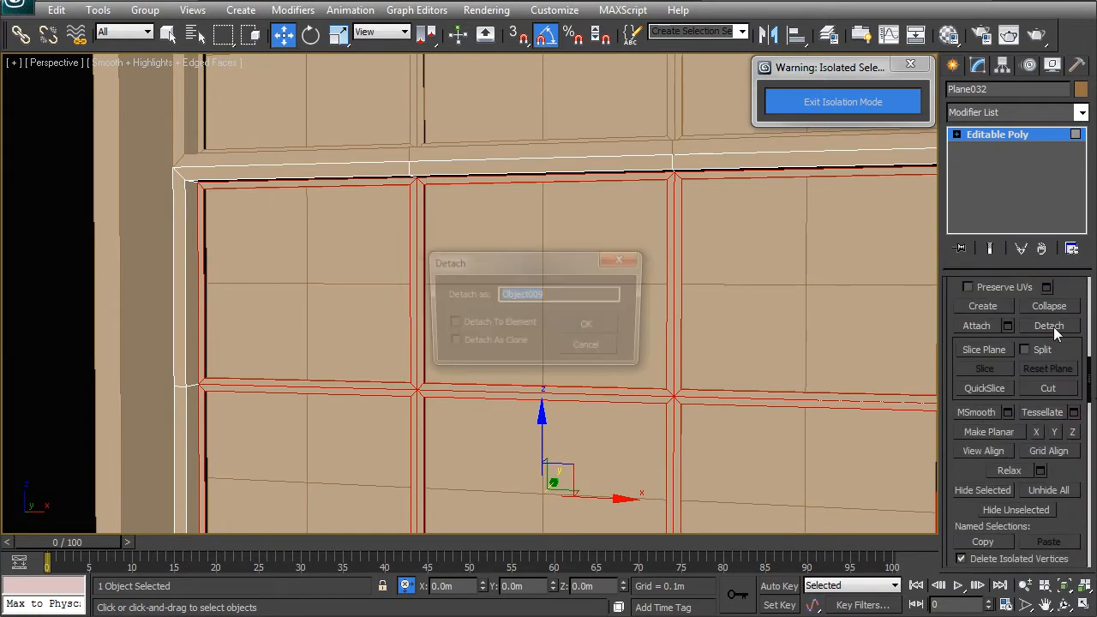
left_click(610, 326)
Step: Add a Shell modifier to the detached glazing bars with an inner amount of 0.03 m
right_click(486, 254)
left_click(462, 238)
left_click(419, 253)
middle_click_drag(442, 271, 507, 320, "alt")
left_click(994, 113)
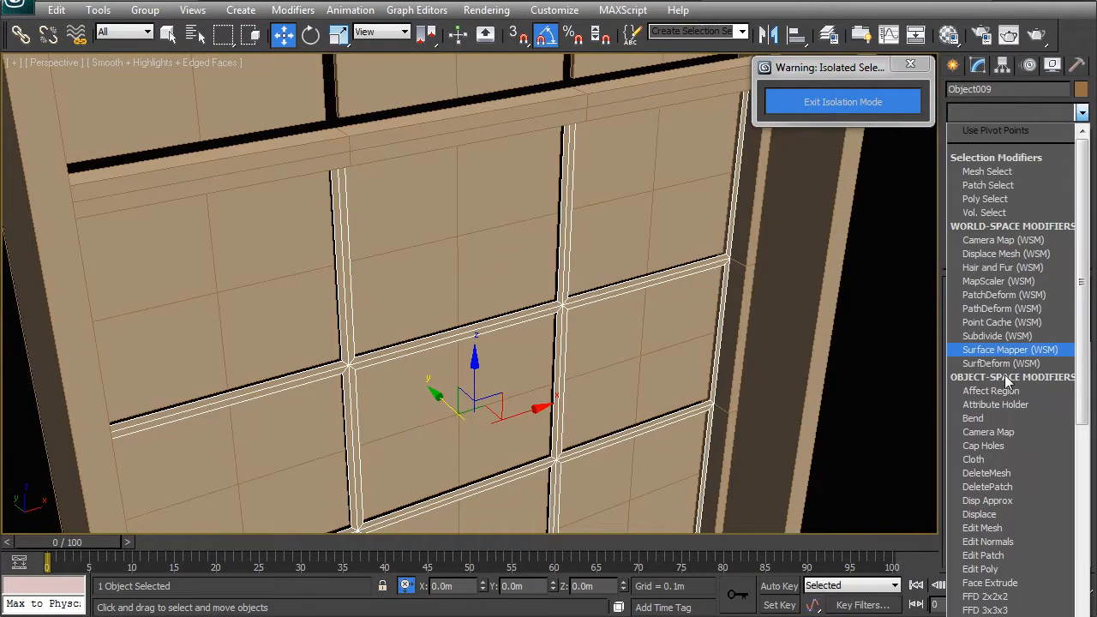
scroll(1012, 461, "down", 12)
left_click(1012, 462)
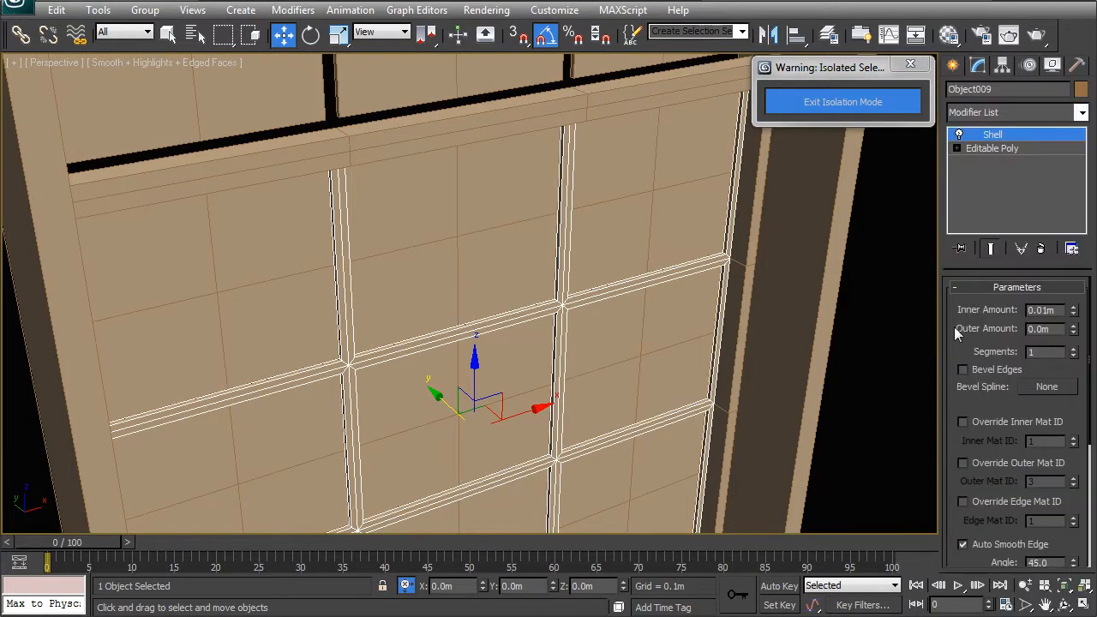
type("3")
key("Return")
middle_click_drag(582, 364, 732, 377, "alt")
left_click(731, 378)
Step: Delete the upper sash's glass panes and its sash frame
scroll(482, 377, "up", 4)
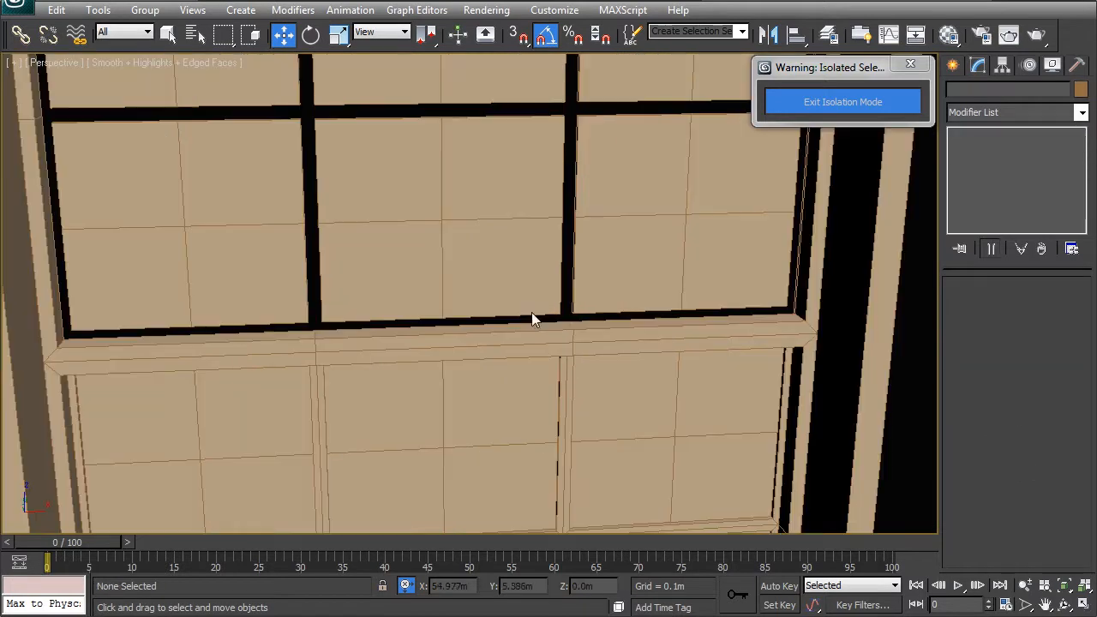
left_click(600, 248)
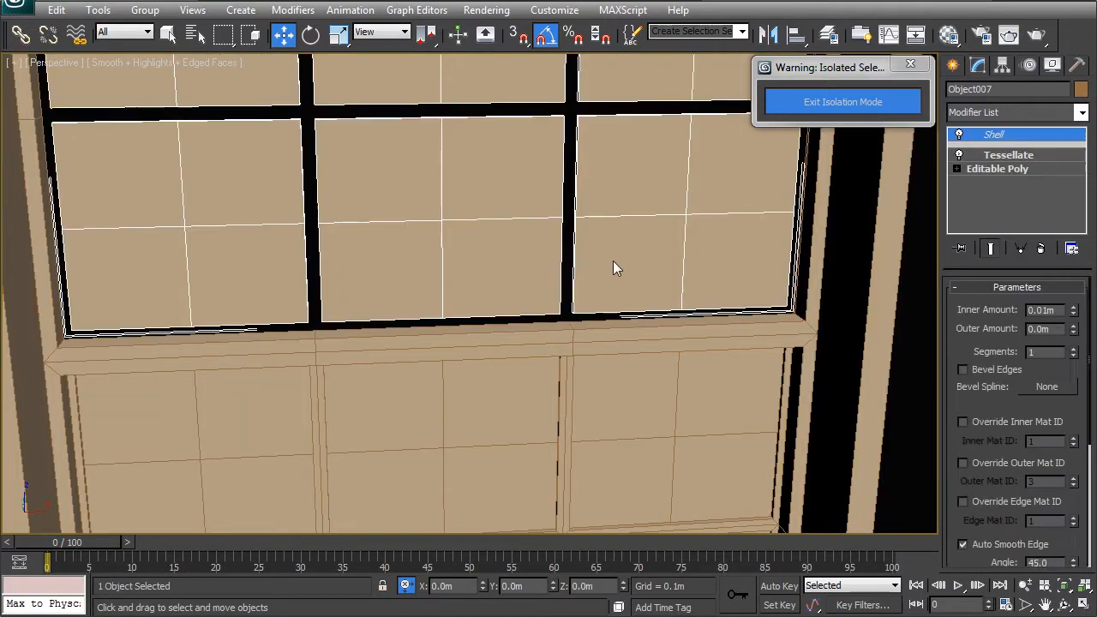
scroll(554, 232, "down", 5)
key("Delete")
scroll(572, 316, "up", 4)
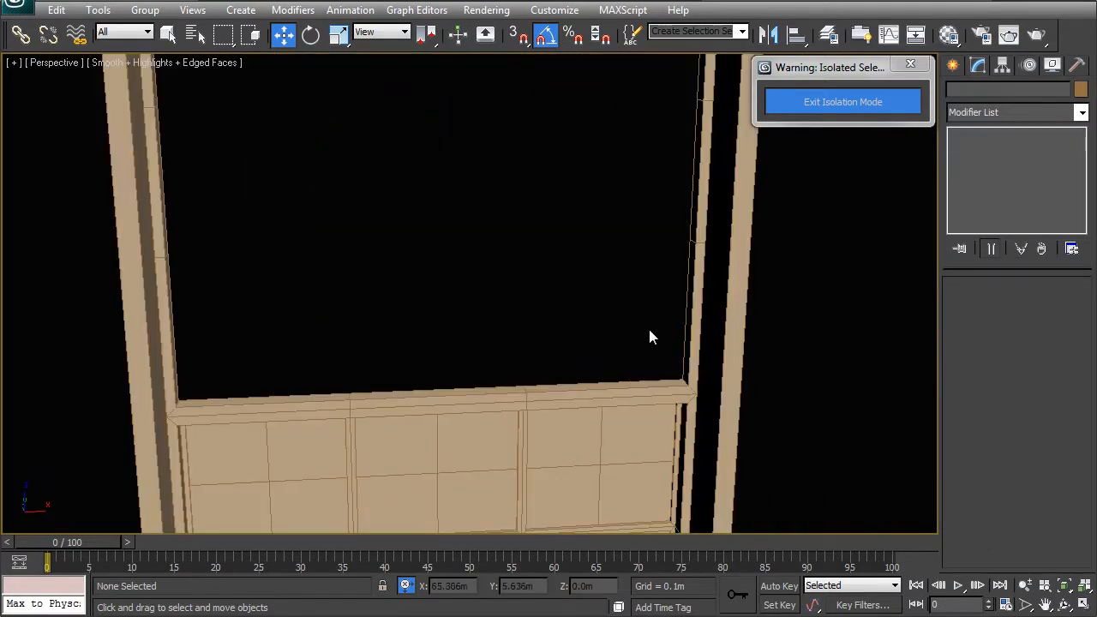
left_click(689, 319)
key("Delete")
Step: Select the front polygons of the lower sash's outer frame from the top view and delete the frame's remaining side polygons
middle_click_drag(662, 382, 639, 250)
left_click(603, 204)
middle_click_drag(603, 204, 555, 324, "alt")
scroll(555, 324, "up", 4)
middle_click_drag(764, 216, 353, 243, "alt")
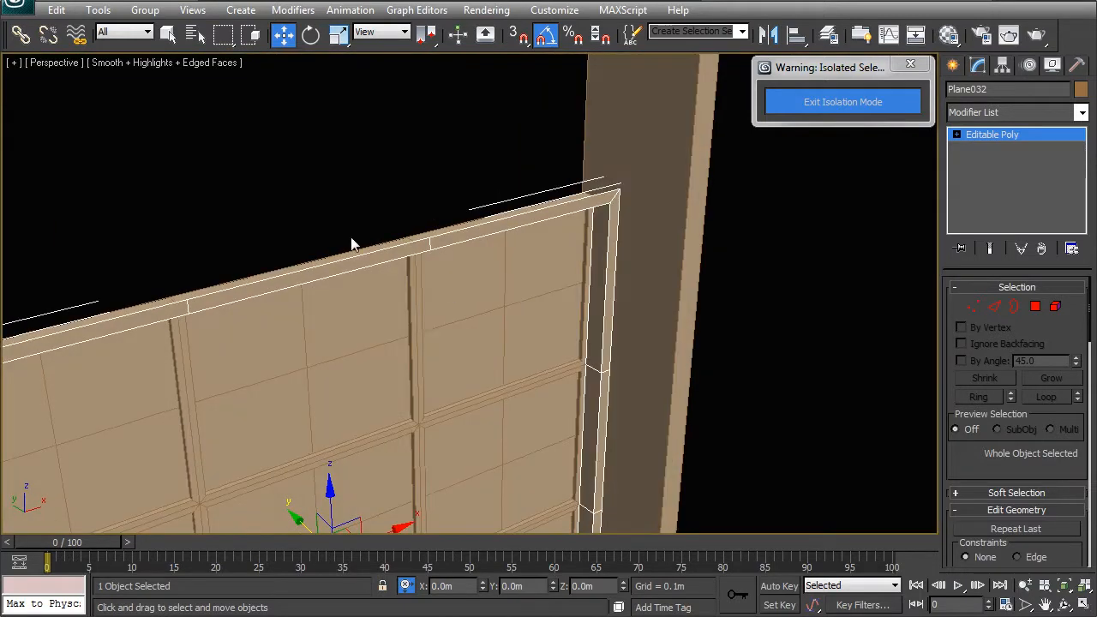
left_click(1035, 306)
middle_click_drag(615, 212, 626, 224, "alt")
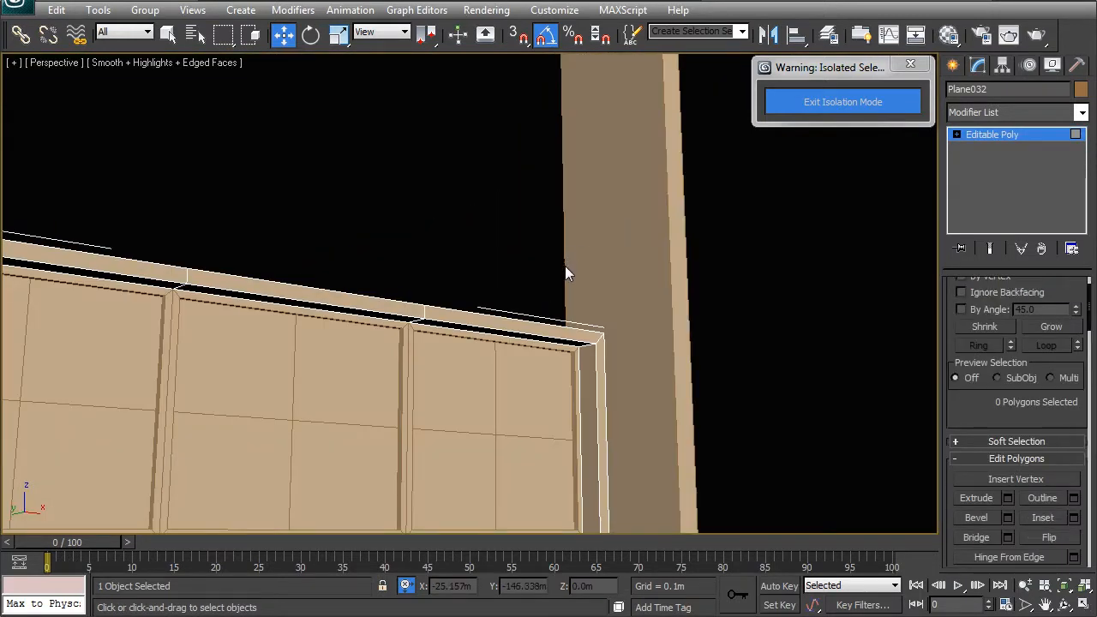
key("t")
key("z")
key("F3")
scroll(576, 282, "down", 2)
scroll(735, 316, "up", 2)
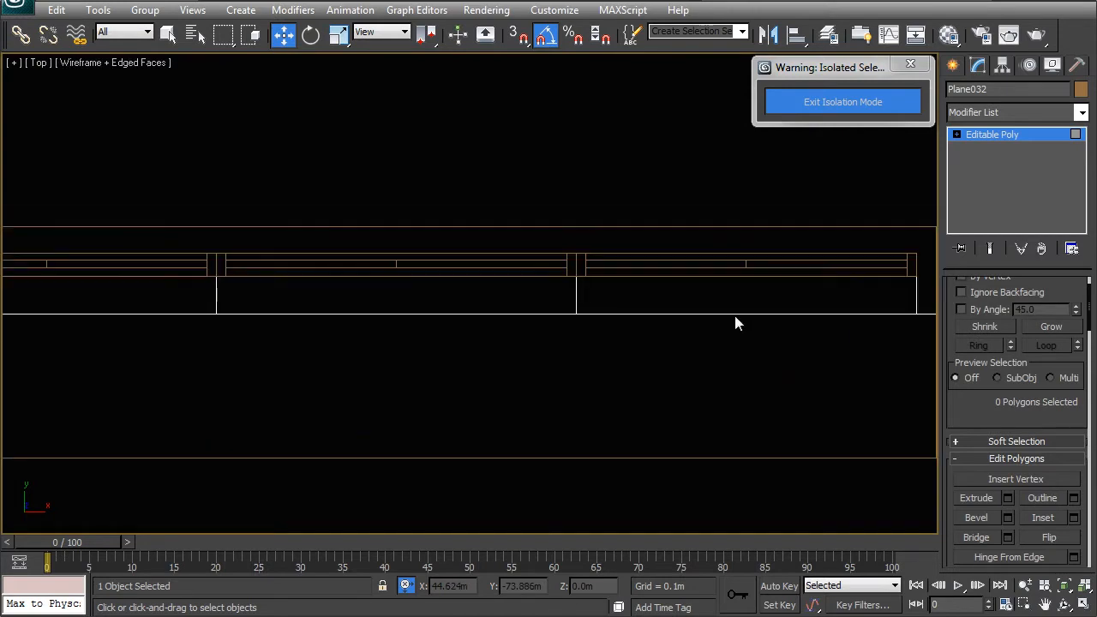
scroll(734, 315, "down", 1)
left_click(250, 34)
left_click_drag(822, 342, 58, 358)
key("p")
middle_click_drag(63, 351, 357, 245, "alt")
scroll(357, 245, "up", 5)
middle_click_drag(580, 321, 396, 415)
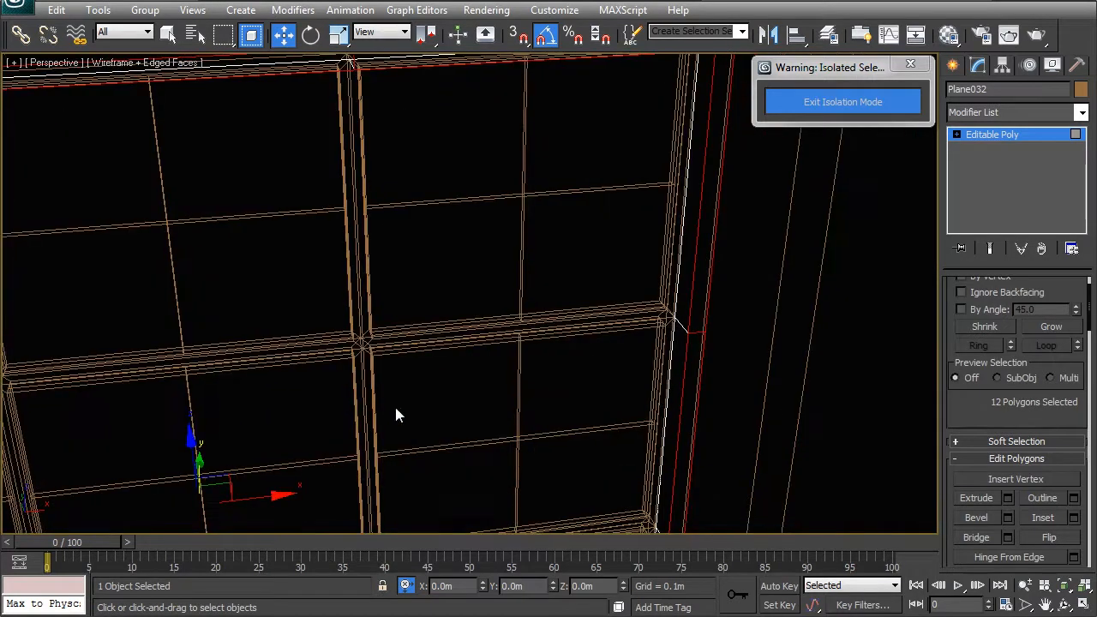
left_click(476, 402)
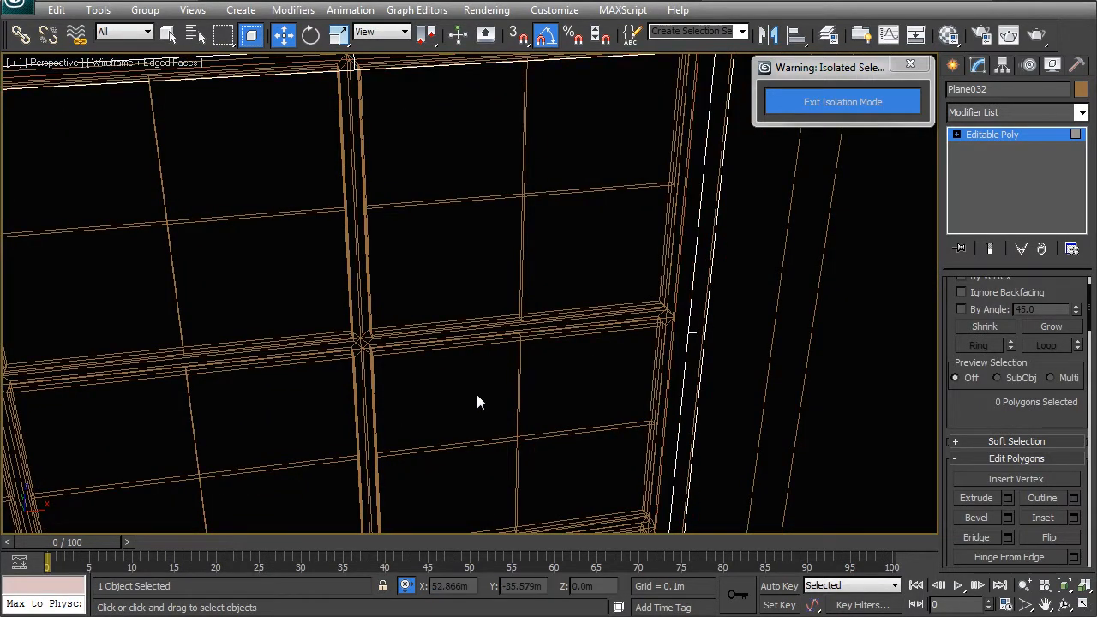
Step: Return to the whole lower sash outer frame in shaded view and add a Shell modifier to it
key("F3")
mouse_move(602, 318)
middle_mouse_down("alt")
mouse_move(580, 368)
mouse_move(622, 286)
mouse_move(597, 258)
middle_mouse_up("alt")
key("4")
scroll(617, 210, "down", 3)
left_click(1007, 112)
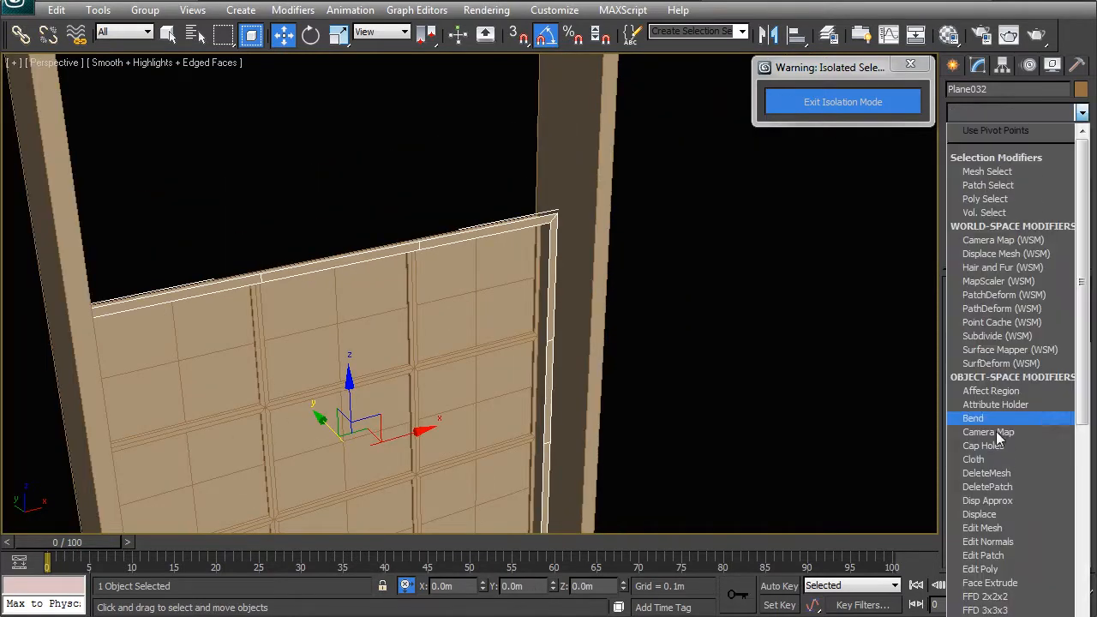
scroll(1038, 459, "down", 12)
left_click(1032, 442)
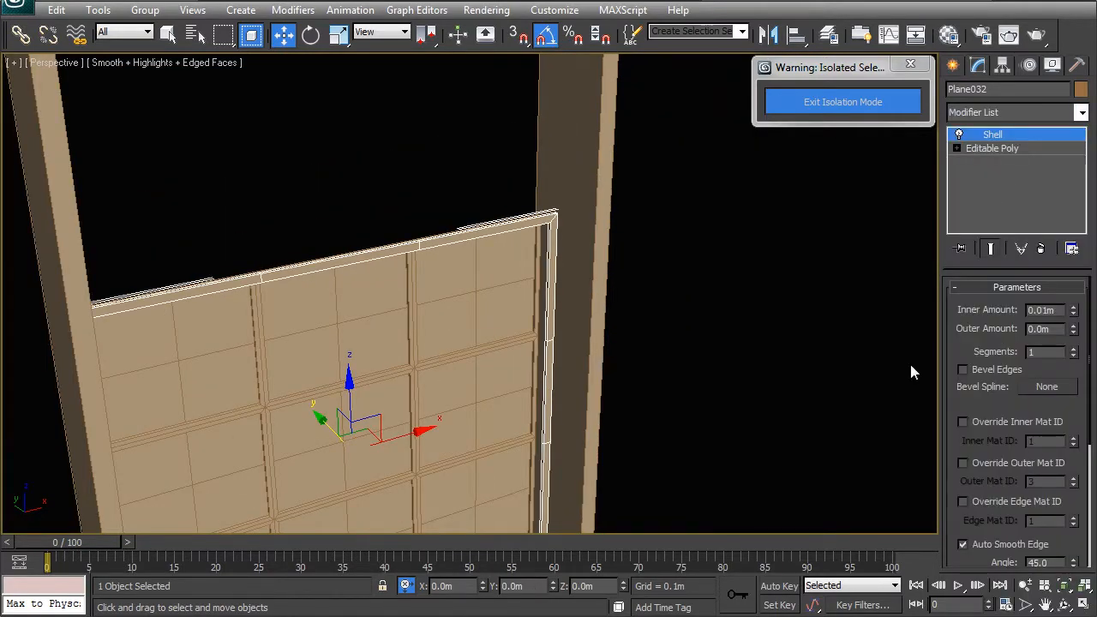
Step: Set the lower sash outer frame's Shell inner amount to 0.06 m, then increase it to 0.1 m
double_click(1048, 310)
type("0.06")
key("Return")
middle_click_drag(518, 304, 515, 263, "alt")
left_click_drag(1057, 311, 1039, 296)
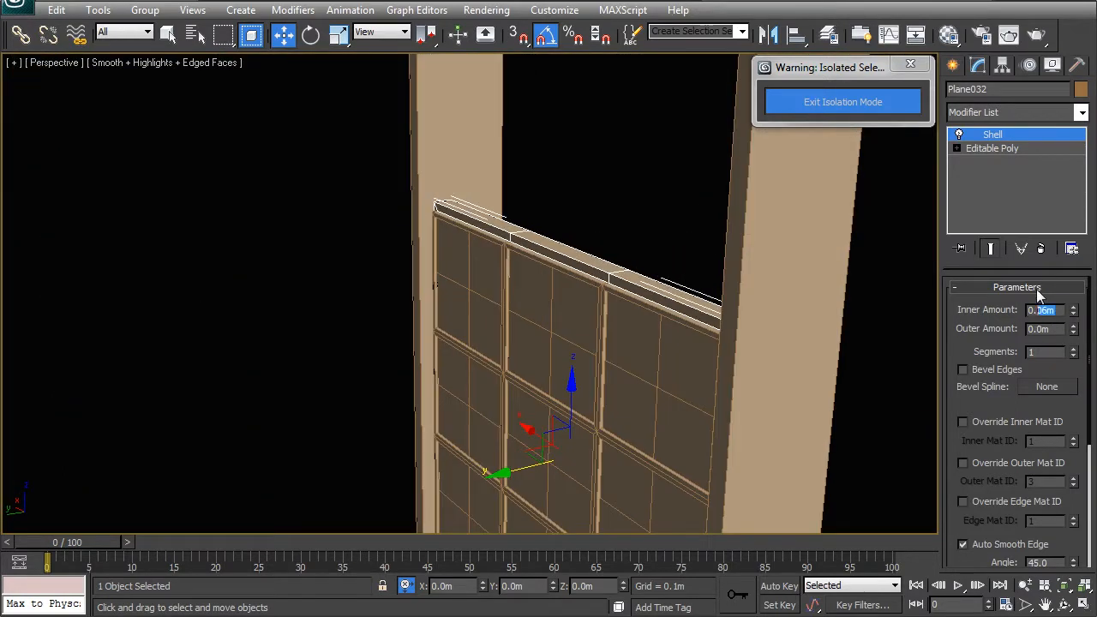
type("1")
key("Return")
Step: Select the lower sash's frame, glazing bars and glass panes and copy them up into the upper sash opening using endpoint snap
middle_click_drag(729, 343, 531, 358, "alt")
left_click(343, 162)
middle_click_drag(440, 318, 413, 307, "alt")
left_click(411, 302)
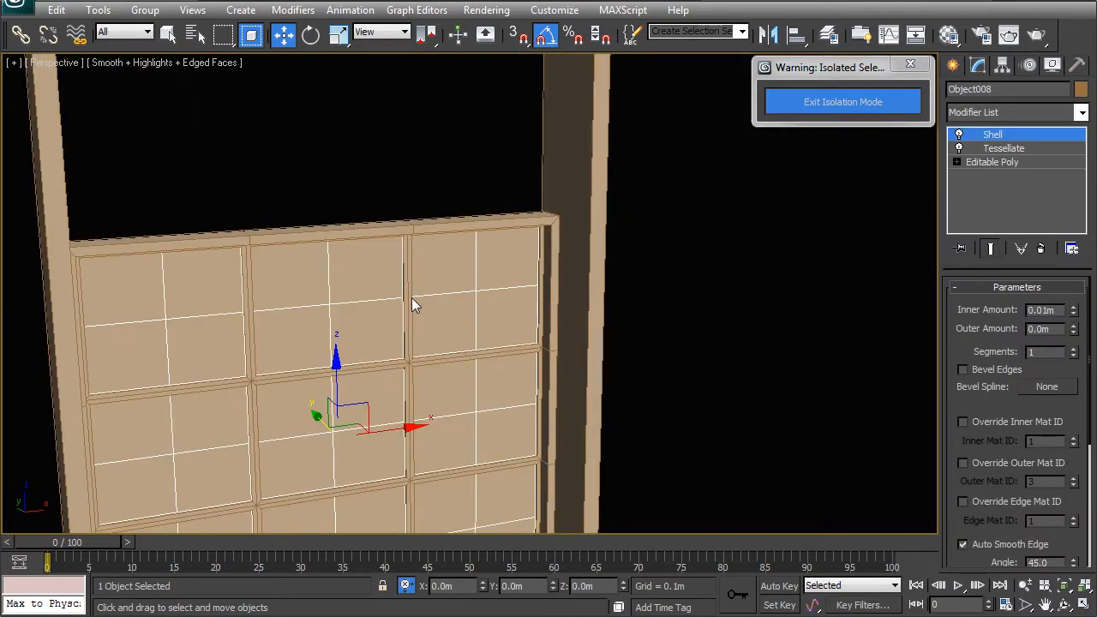
key("ctrl+a")
scroll(455, 351, "down", 5)
scroll(462, 363, "up", 5)
key("F3")
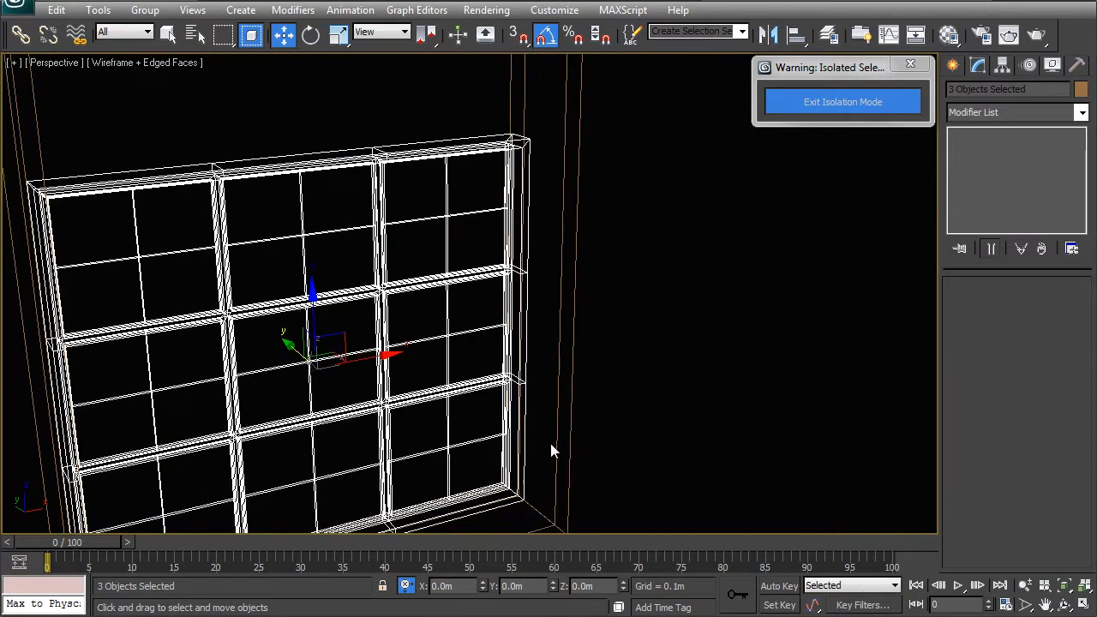
key("s")
key("space")
mouse_move(531, 501)
left_mouse_down("shift")
mouse_move(552, 179)
mouse_move(535, 141)
left_mouse_up("shift")
left_click(559, 376)
key("F3")
middle_click_drag(427, 244, 436, 332)
left_click(716, 303)
Step: Select the glass panes of both sashes and assign them to the 03_Glass layer
scroll(542, 317, "down", 5)
middle_click_drag(540, 317, 492, 336, "alt")
scroll(480, 324, "down", 4)
middle_click_drag(444, 301, 483, 312, "alt")
scroll(483, 310, "up", 2)
scroll(482, 317, "up", 4)
left_click(483, 359)
scroll(441, 340, "up", 2)
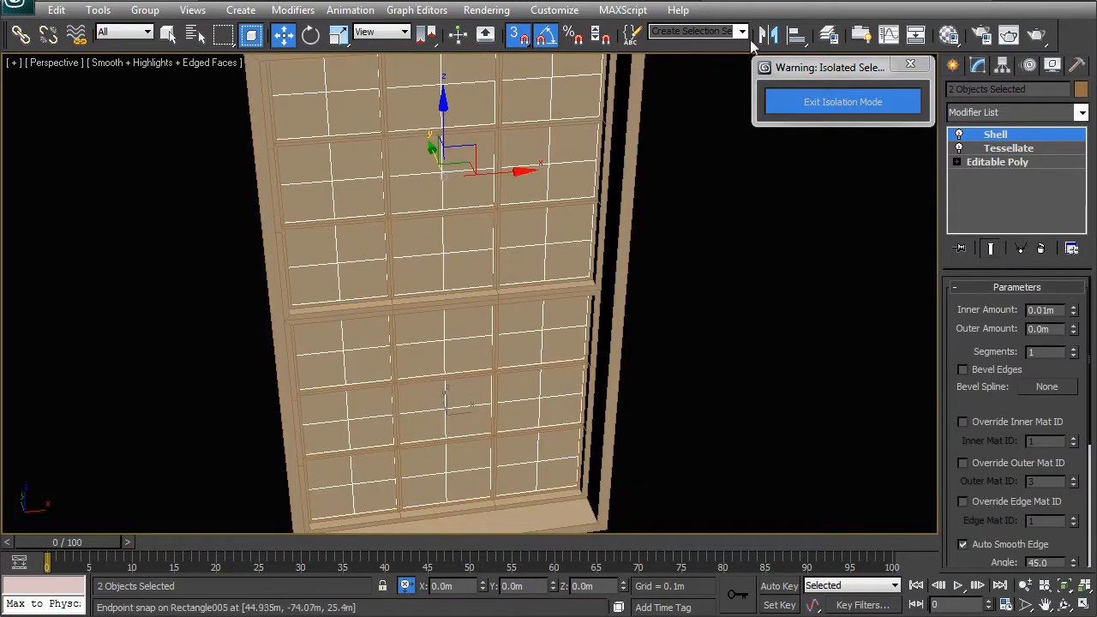
left_click(829, 35)
left_click(968, 485)
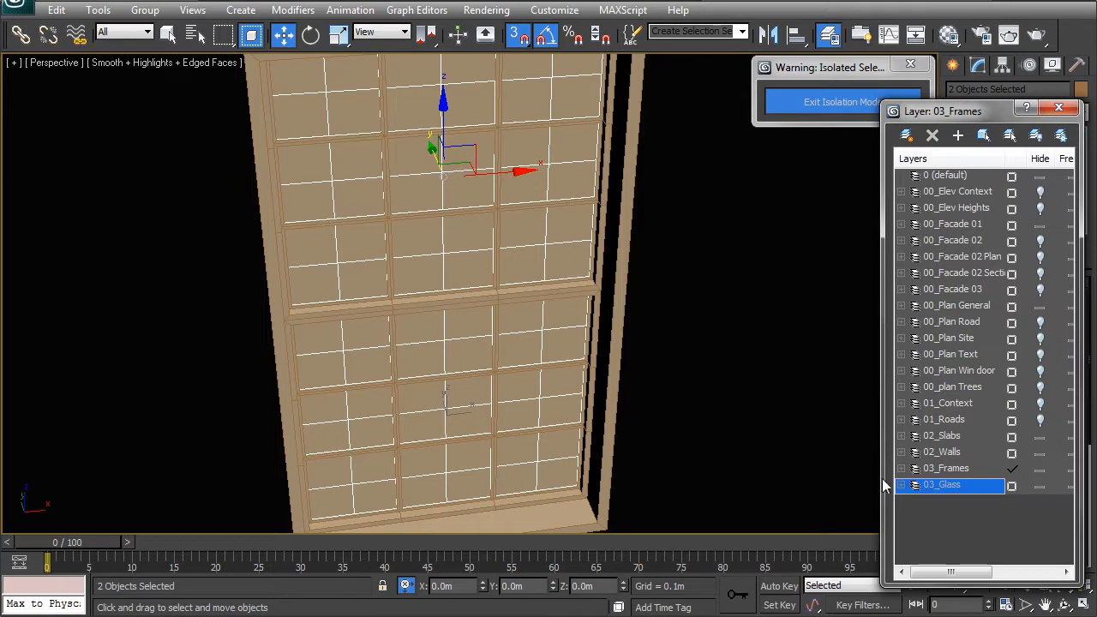
left_click(1058, 107)
Step: Change the object colour of both sashes' glass panes to teal and deselect them
scroll(660, 326, "down", 3)
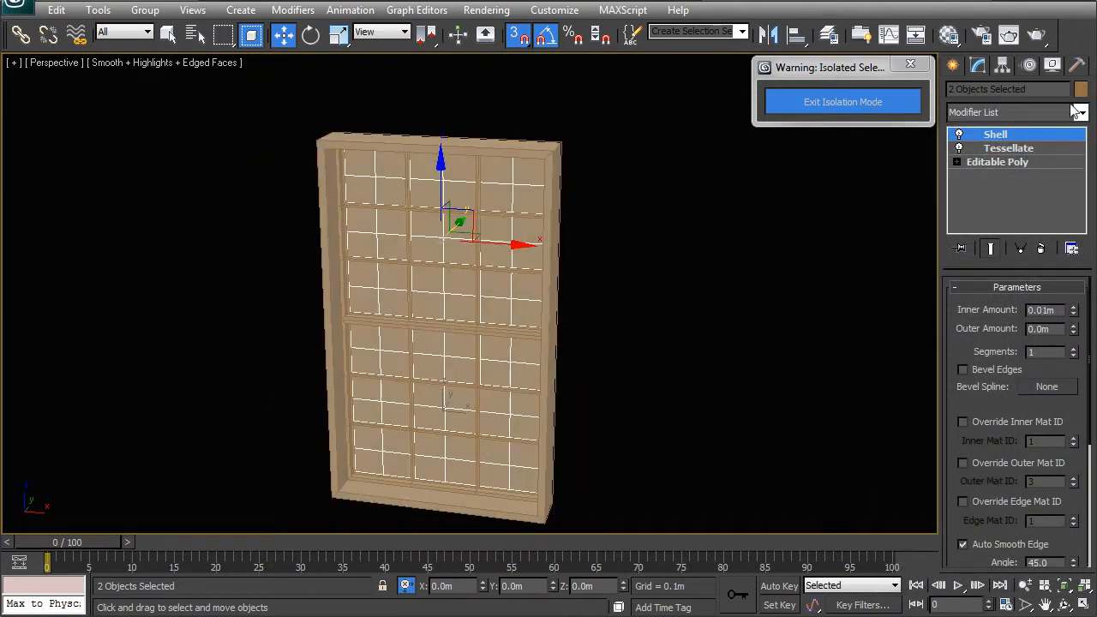
left_click(1081, 90)
left_click(555, 275)
left_click(634, 400)
left_click(684, 387)
Step: Select all seven window objects and group them under the name Window
middle_click_drag(684, 387, 523, 335, "alt")
scroll(523, 334, "down", 2)
left_click_drag(350, 166, 591, 468)
left_click(145, 9)
left_click(166, 29)
type("Window")
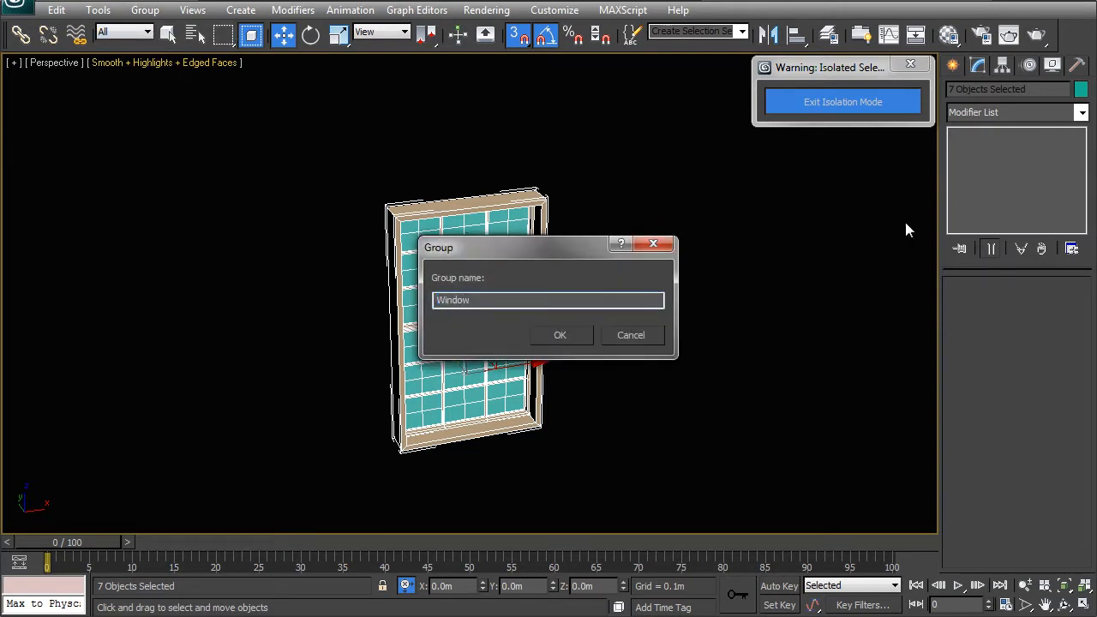
left_click(561, 336)
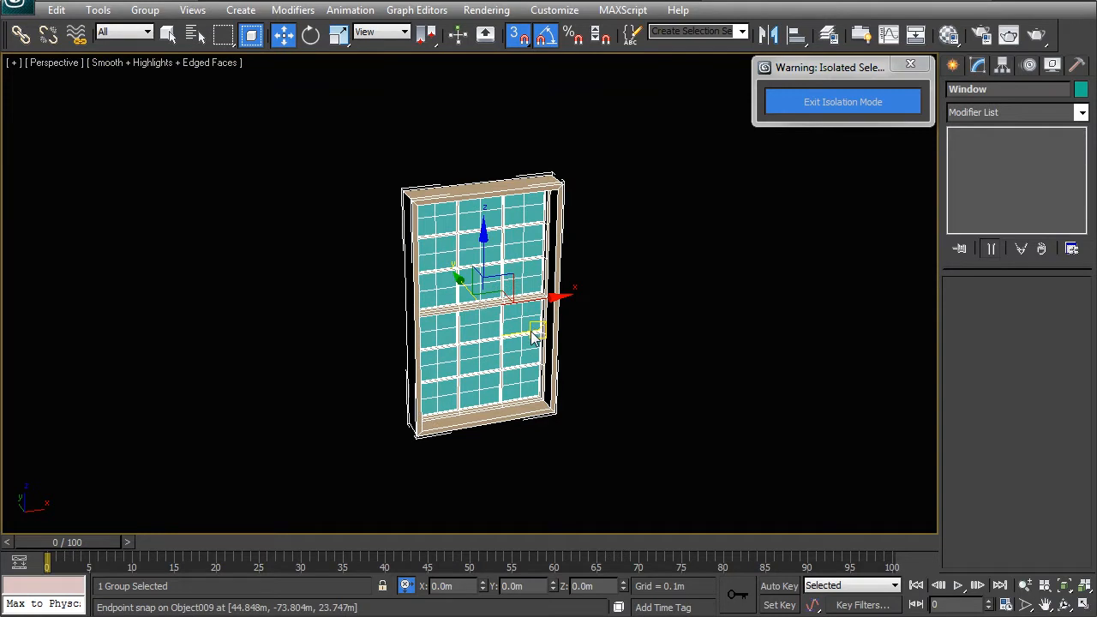
Step: Examine the grouped window's frame, sashes and glass from several angles, leaving the group selected
left_click(622, 313)
scroll(540, 316, "up", 10)
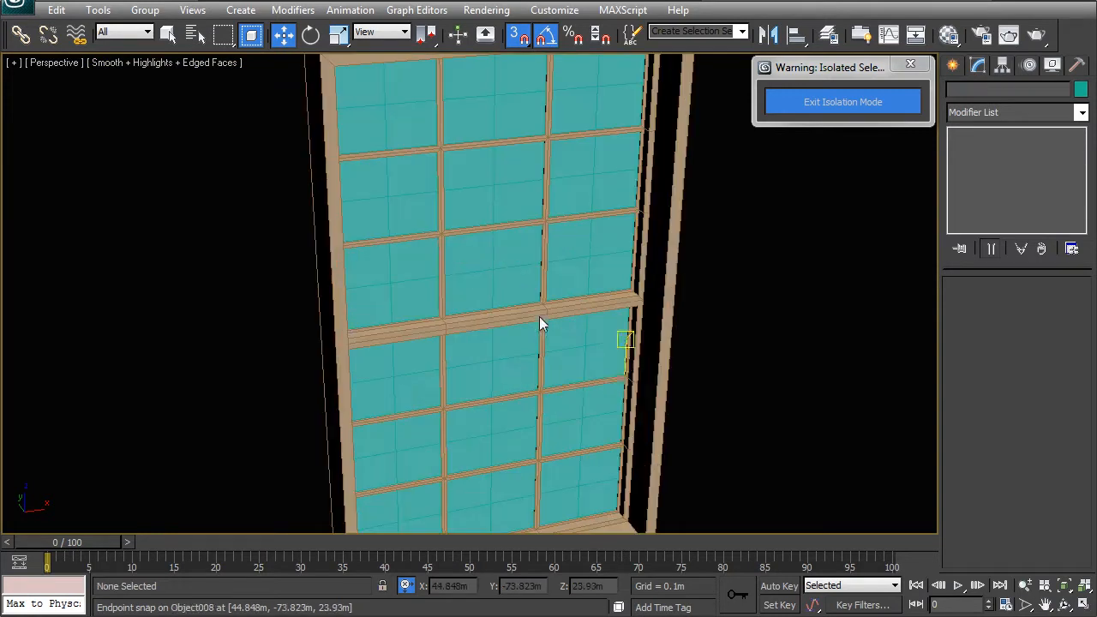
scroll(466, 213, "down", 10)
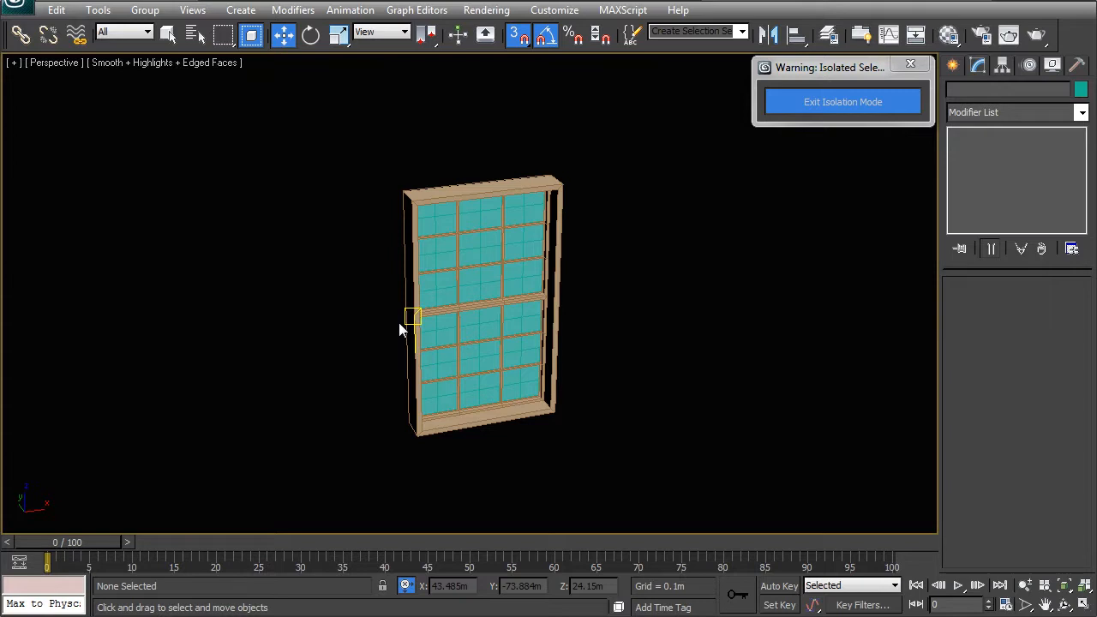
middle_click_drag(453, 253, 448, 278)
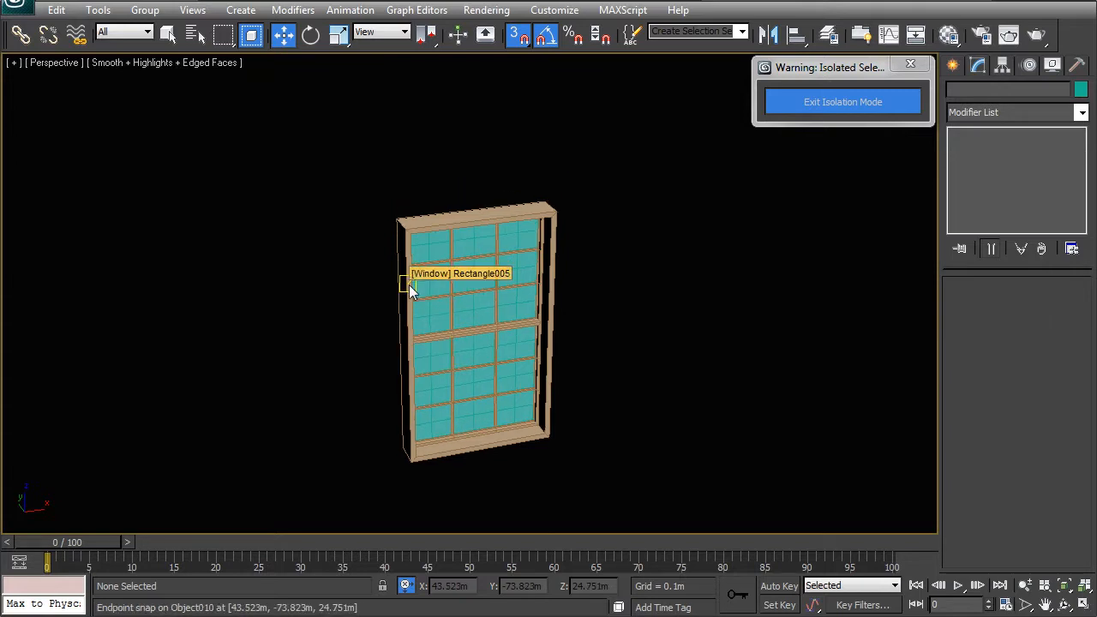
left_click_drag(355, 196, 589, 490)
middle_click_drag(577, 314, 583, 279)
middle_click_drag(465, 287, 526, 299, "alt")
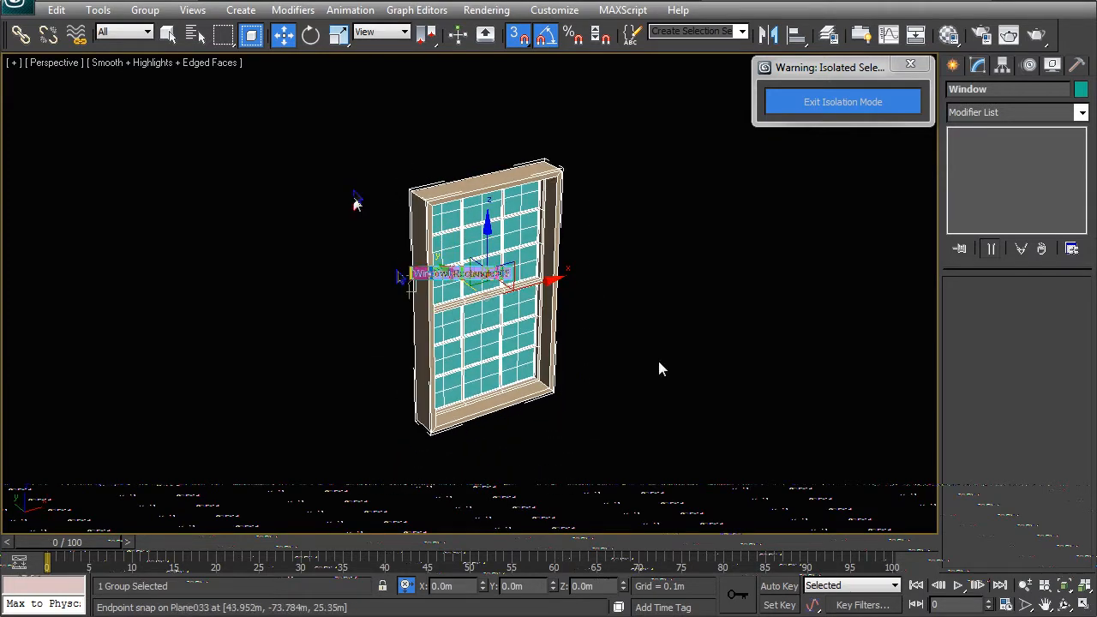
middle_click_drag(474, 367, 455, 383, "alt")
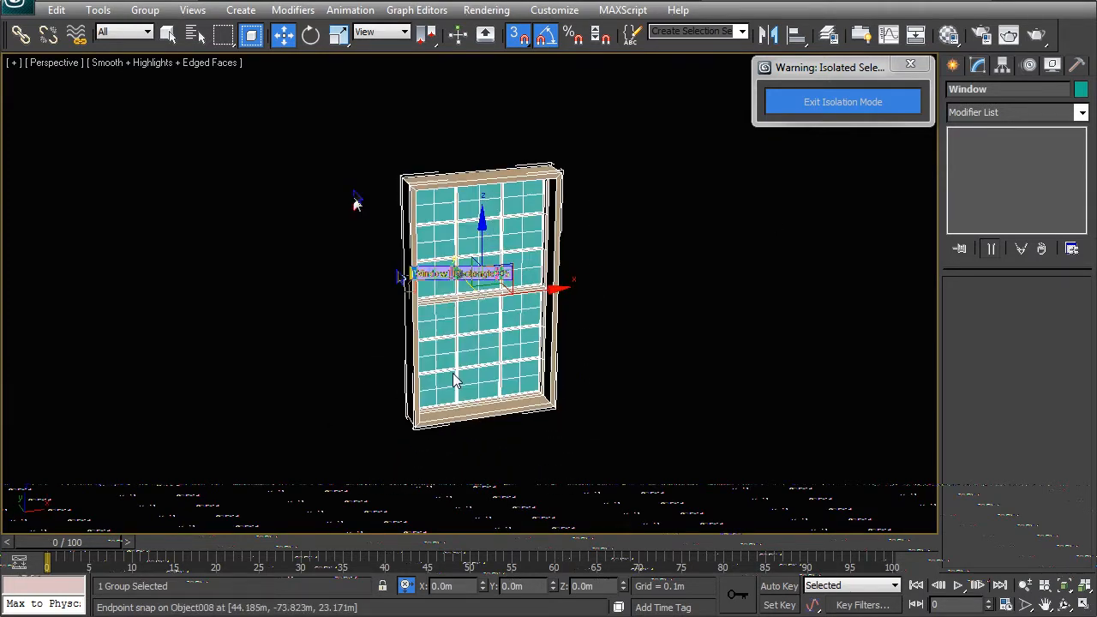
middle_click_drag(433, 337, 449, 339, "alt")
scroll(429, 308, "up", 3)
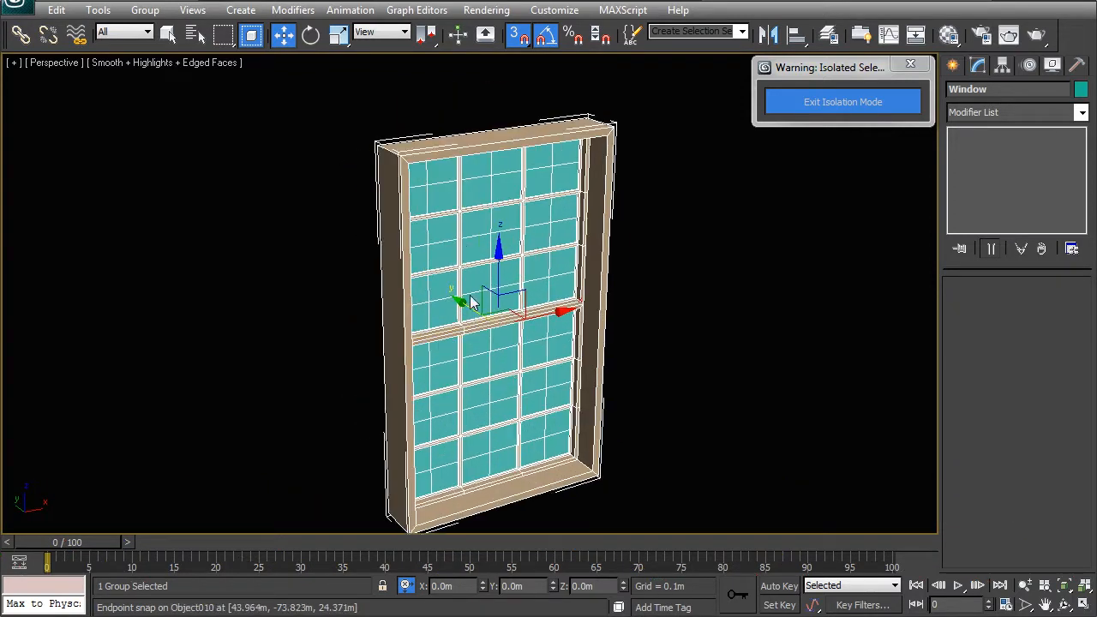
Step: Exit isolation mode and show the Window group in wireframe against the facade linework
left_click(797, 103)
key("z")
mouse_move(491, 261)
middle_mouse_down("alt")
mouse_move(504, 263)
mouse_move(504, 235)
mouse_move(529, 283)
mouse_move(530, 240)
middle_mouse_up("alt")
key("F3")
scroll(507, 245, "down", 4)
middle_click_drag(530, 231, 438, 353)
scroll(489, 319, "down", 5)
middle_click_drag(491, 318, 357, 350, "alt")
middle_click_drag(419, 385, 428, 344)
scroll(394, 342, "up", 3)
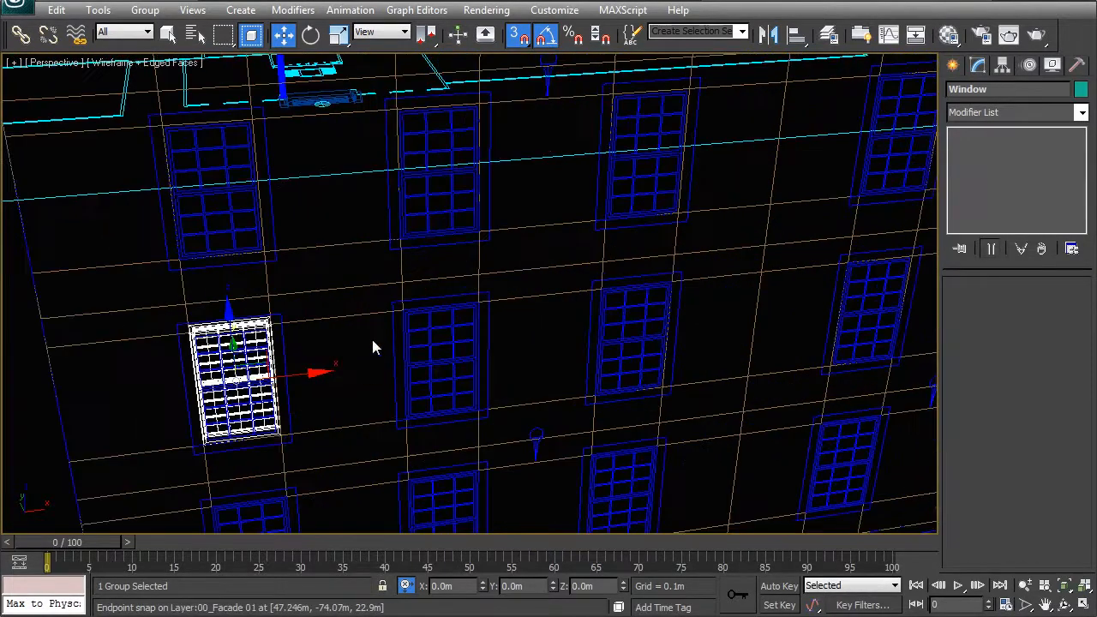
Step: Lock the selection and clone the Window group with snap into the next two openings of its row as two instances
middle_click_drag(308, 325, 323, 331)
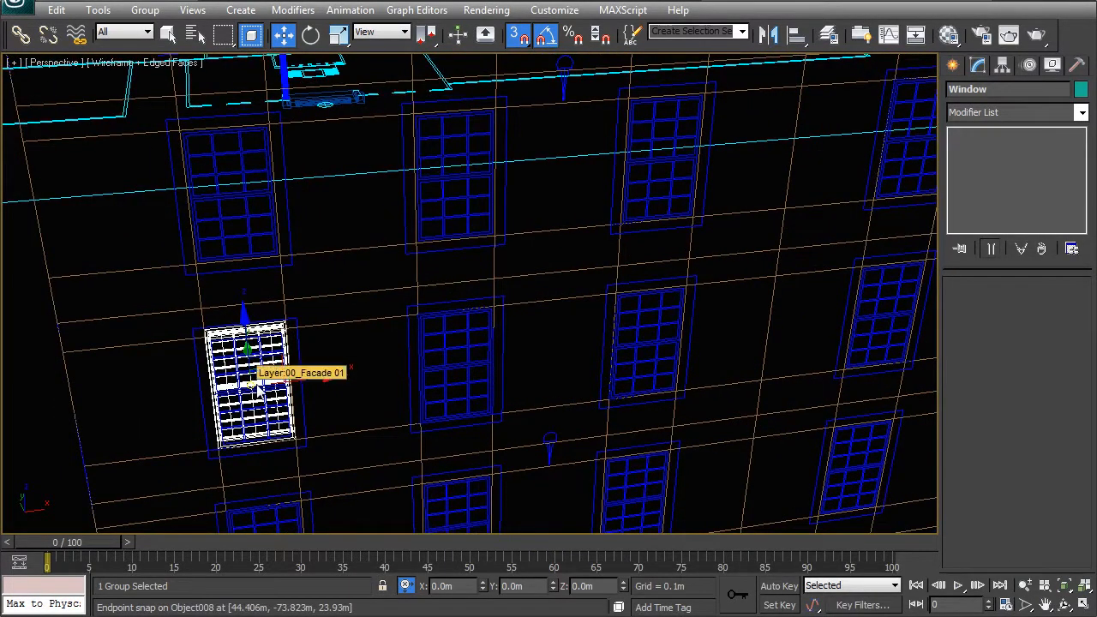
key("space")
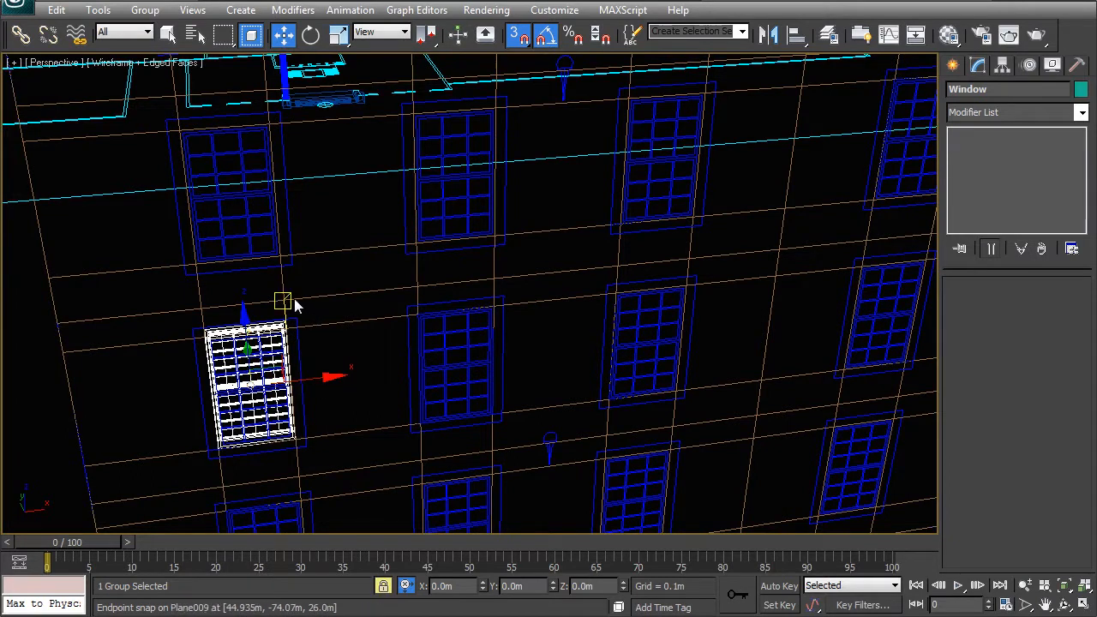
mouse_move(288, 300)
left_mouse_down("shift")
mouse_move(457, 298)
mouse_move(485, 283)
left_mouse_up("shift")
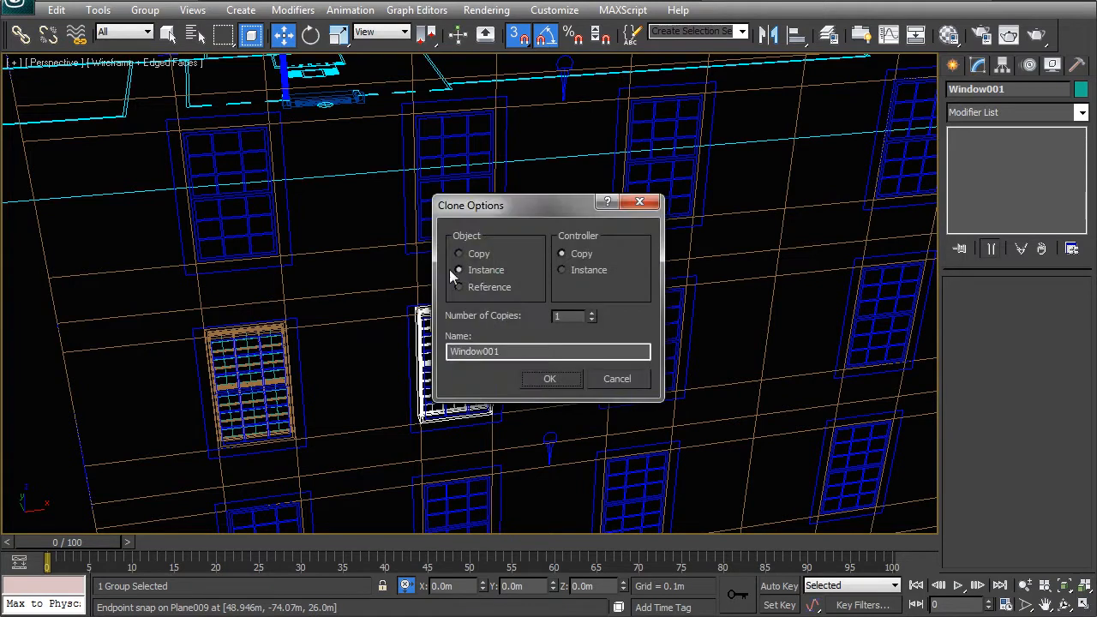
left_click(590, 314)
left_click(564, 380)
Step: Inspect the remaining window openings on the facade, including the taller ground-floor windows beside the arched entrance
middle_click_drag(504, 407, 521, 336)
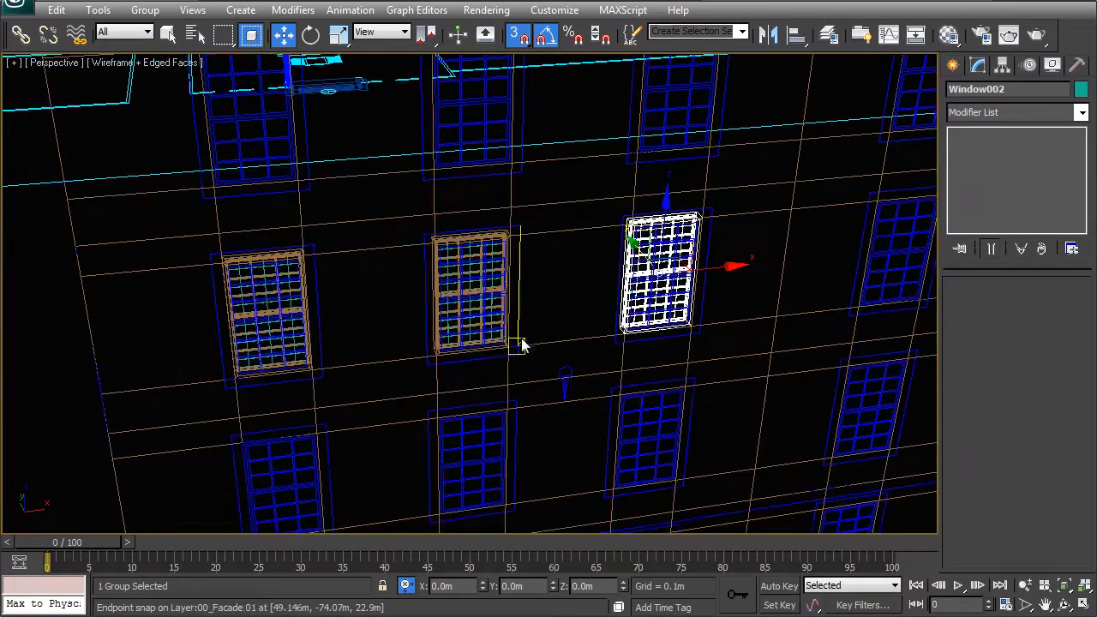
scroll(544, 351, "down", 2)
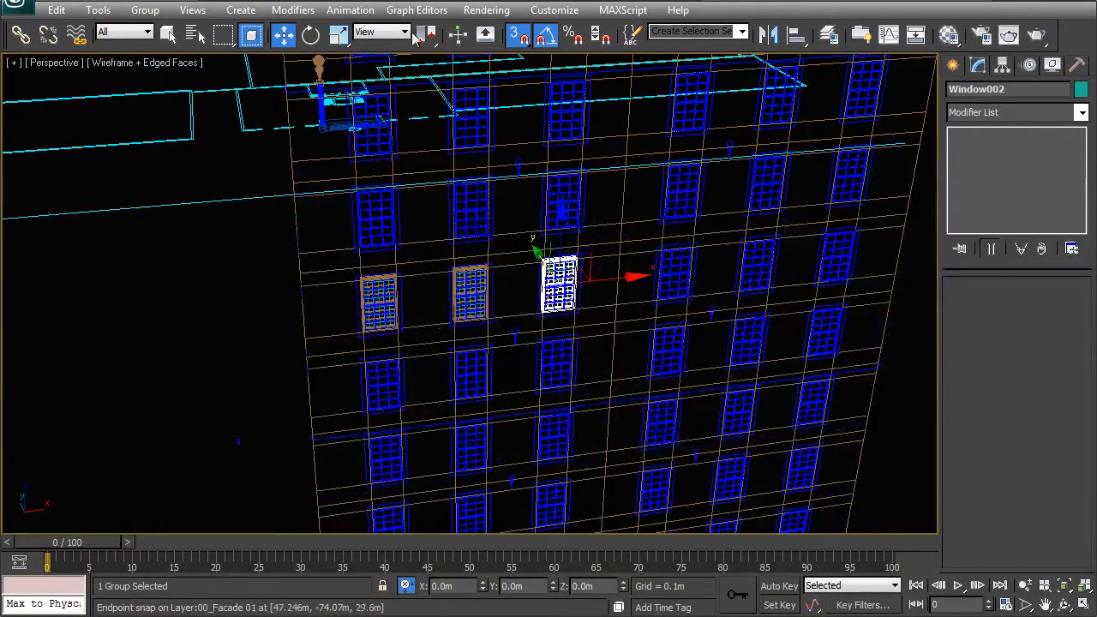
scroll(526, 318, "down", 3)
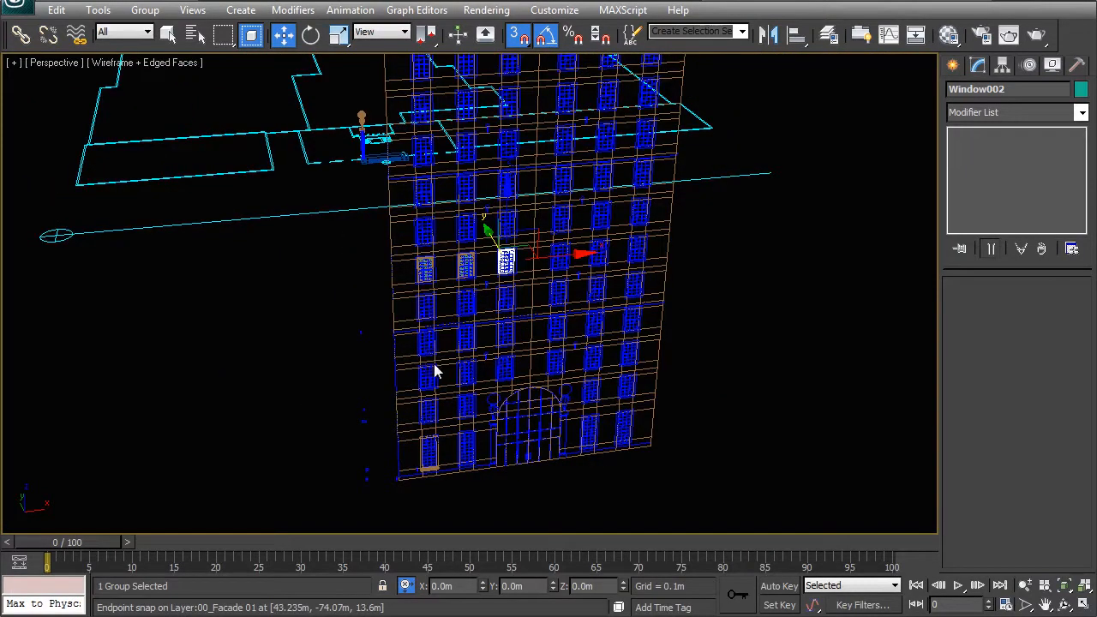
scroll(460, 437, "up", 5)
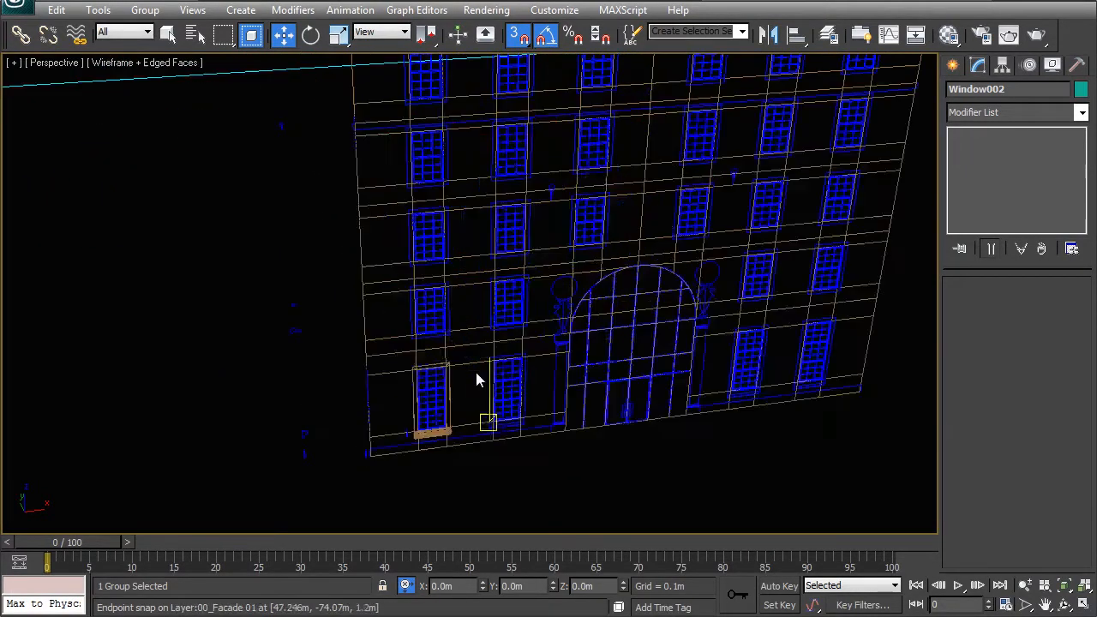
middle_click_drag(315, 337, 374, 234)
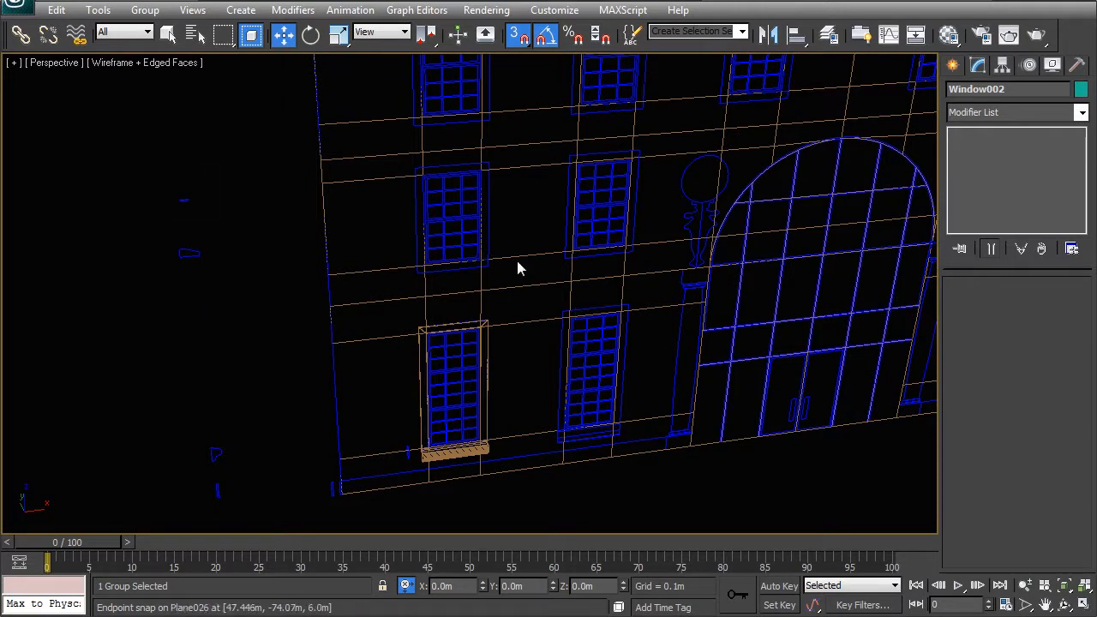
middle_click_drag(451, 428, 418, 247)
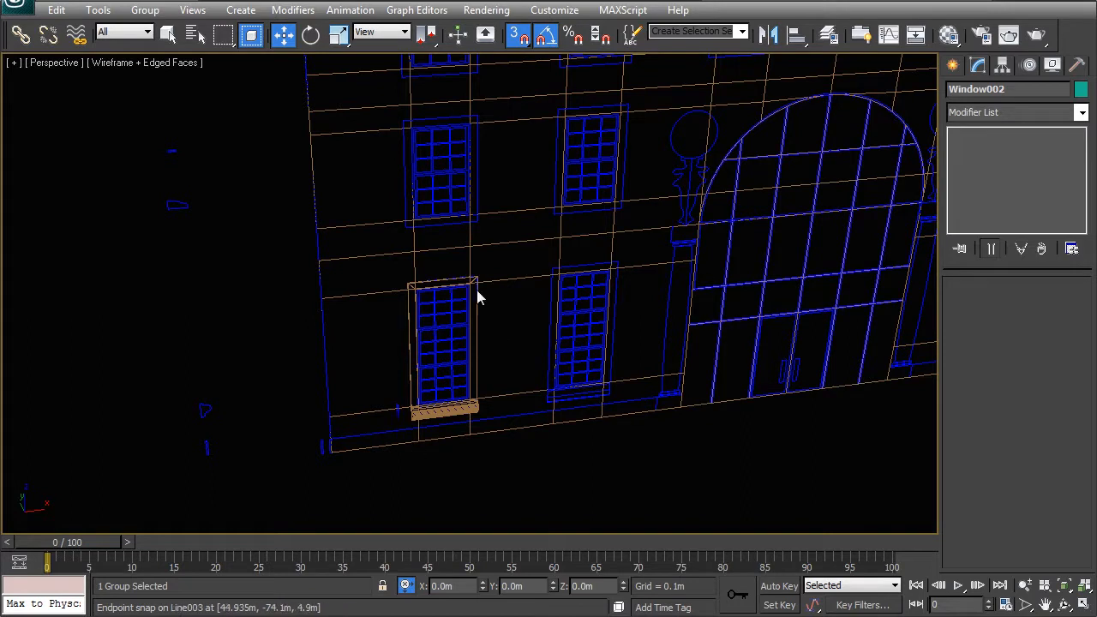
middle_click_drag(585, 202, 537, 284)
scroll(536, 285, "down", 4)
middle_click_drag(524, 204, 511, 428)
scroll(465, 287, "down", 3)
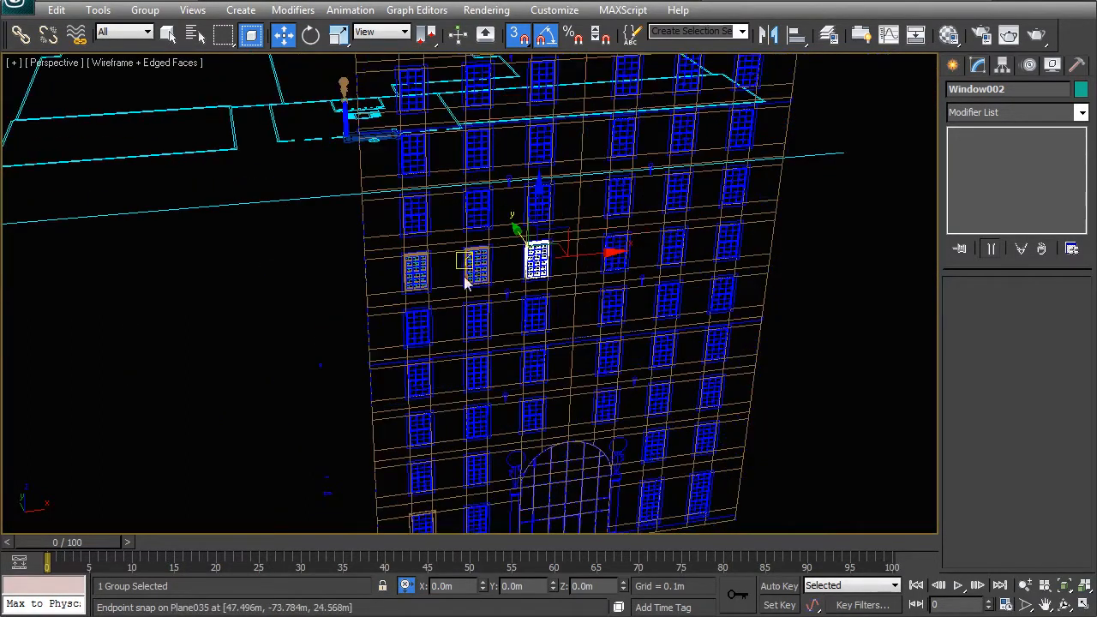
Step: Review the whole facade together with the plan linework and clear the selection
middle_click_drag(548, 372, 514, 277)
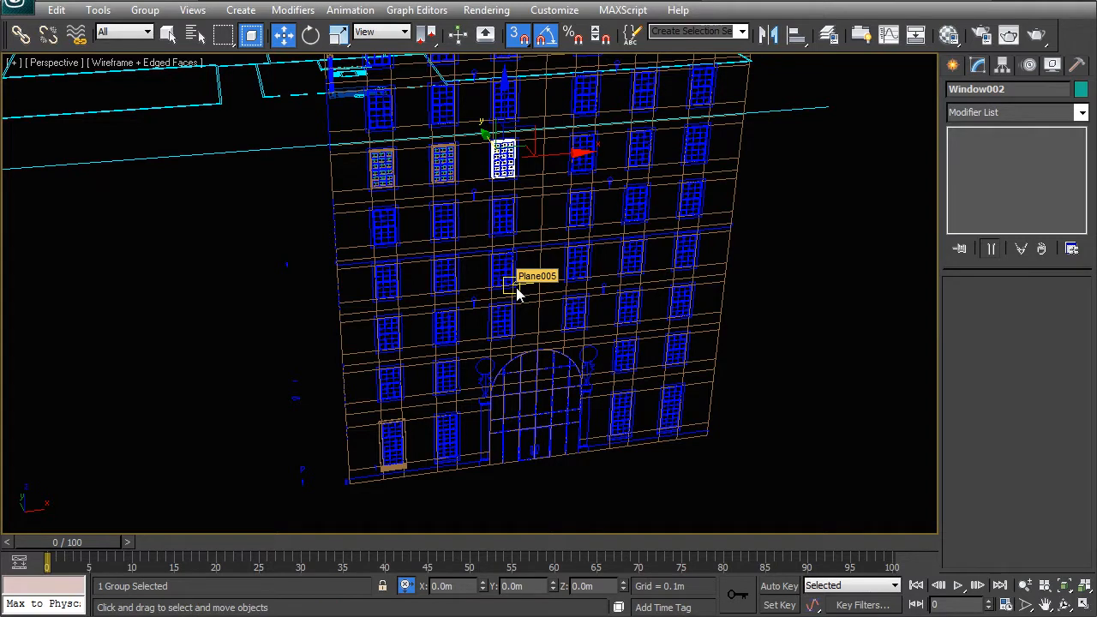
middle_click_drag(455, 290, 470, 316)
scroll(466, 326, "down", 5)
middle_click_drag(486, 255, 518, 373)
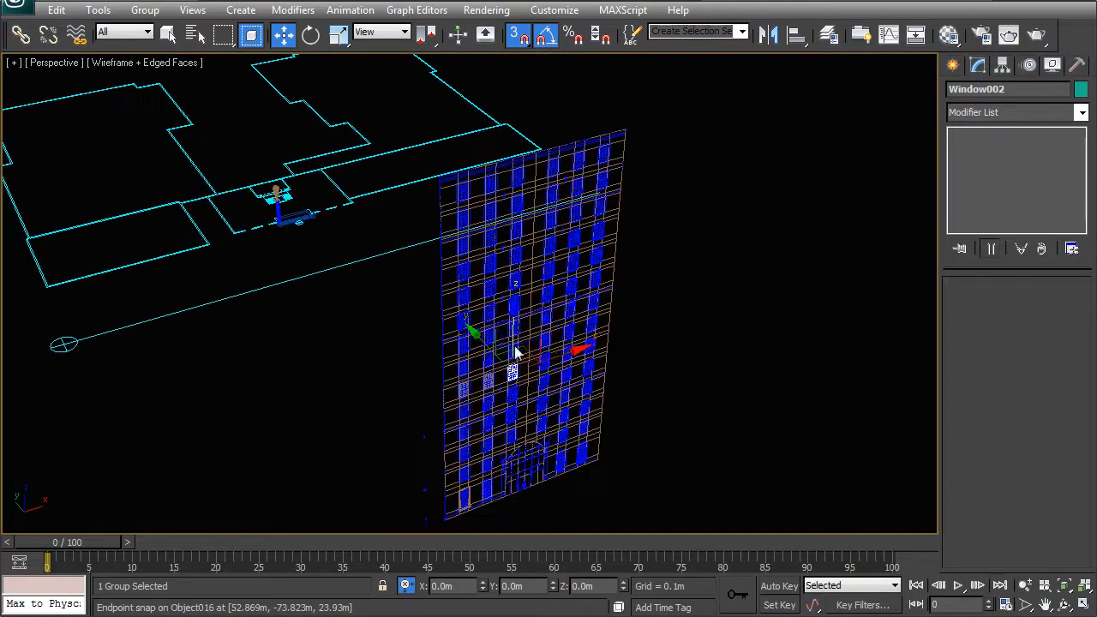
middle_click_drag(375, 330, 597, 393)
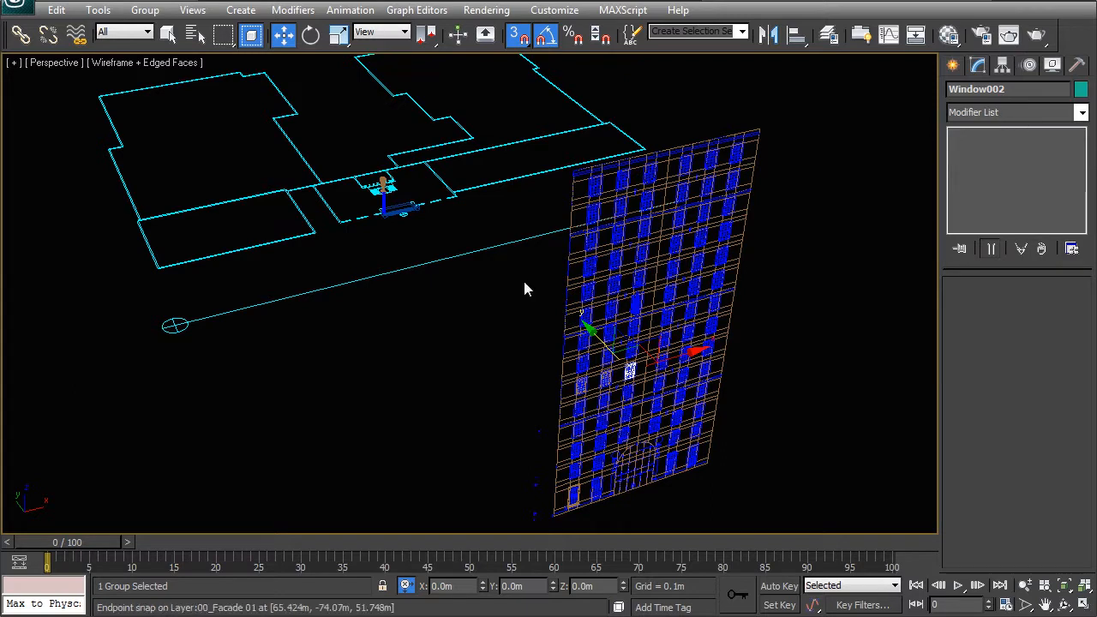
left_click(399, 380)
middle_click_drag(380, 322, 441, 348)
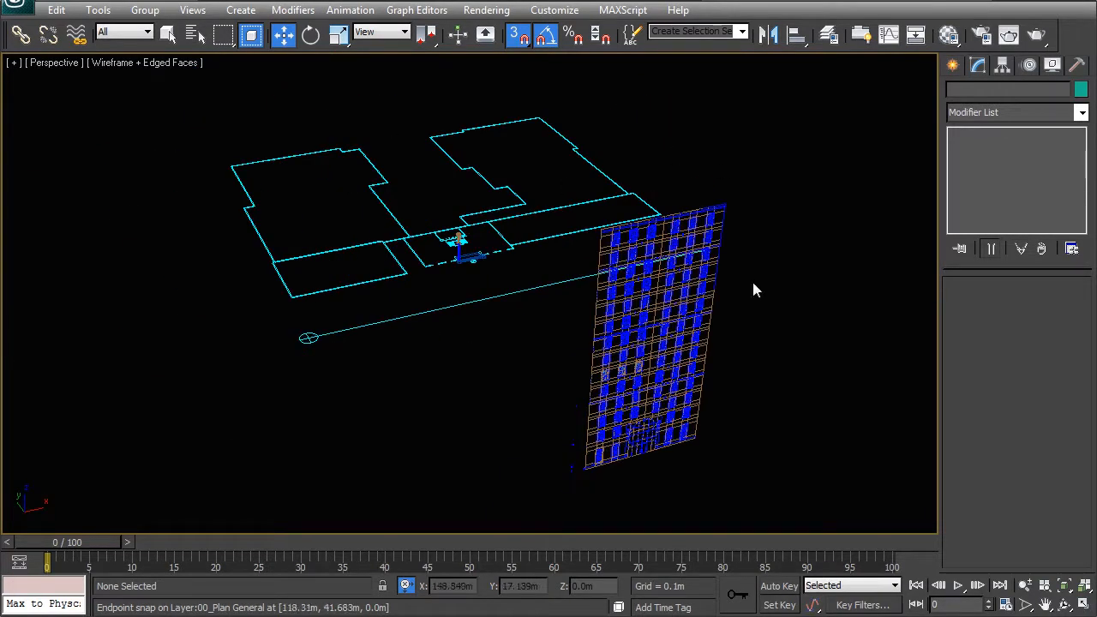
middle_click_drag(558, 456, 521, 374, "alt")
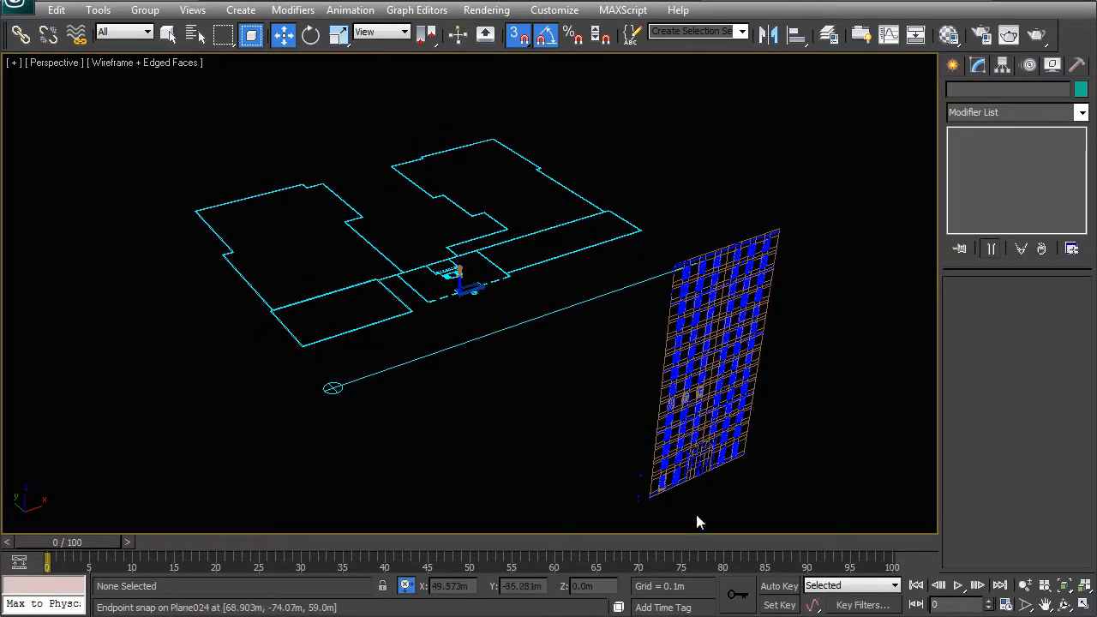
middle_click_drag(568, 322, 539, 318)
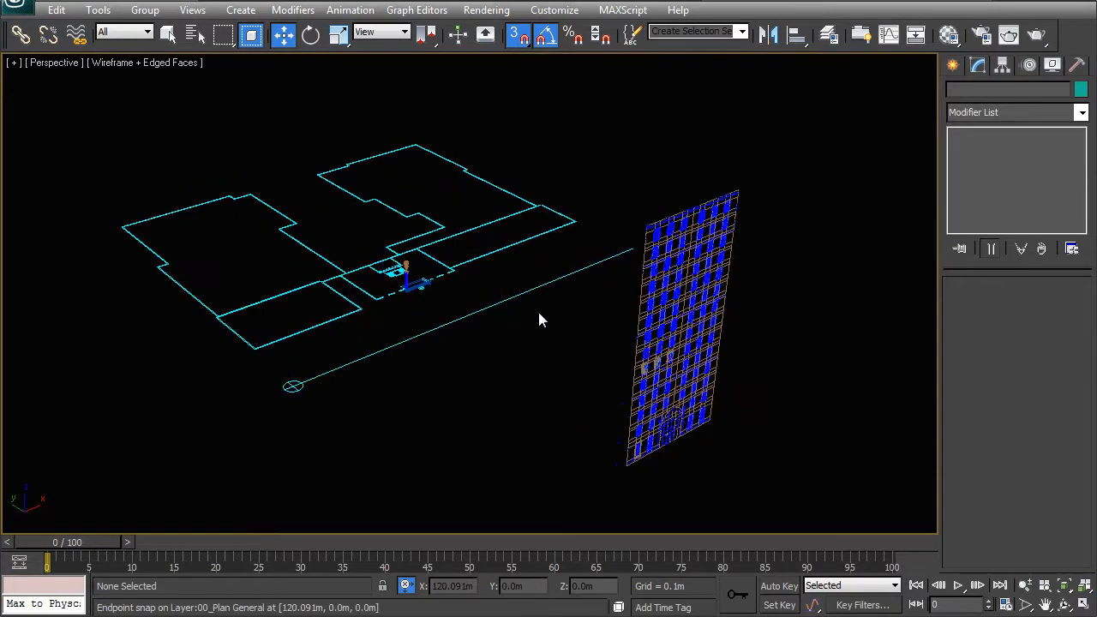